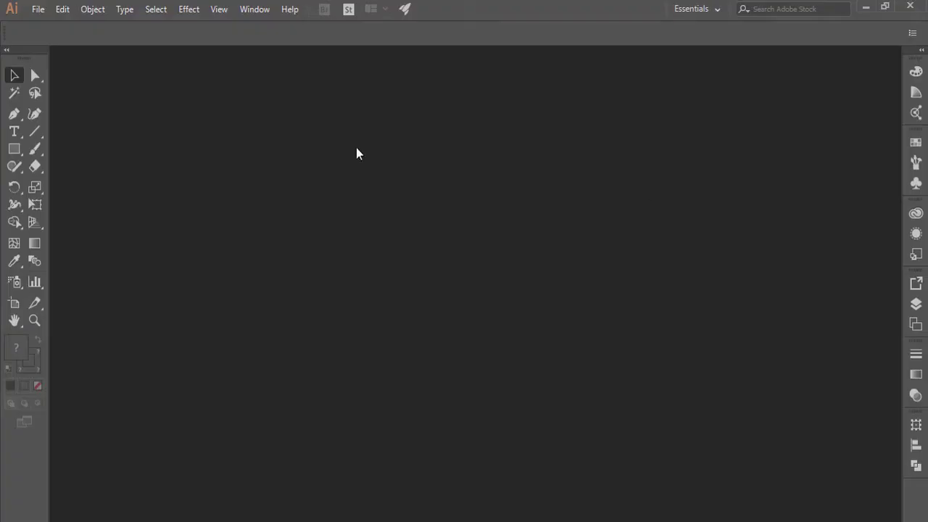
- Start a new document named 'neon glow', keeping the 792 × 612 pt RGB preset
left_click(37, 9)
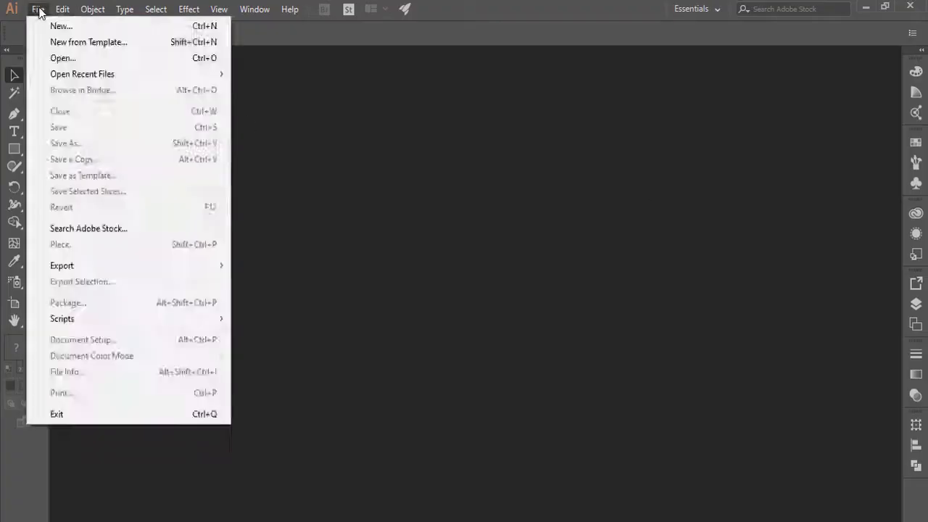
left_click(50, 25)
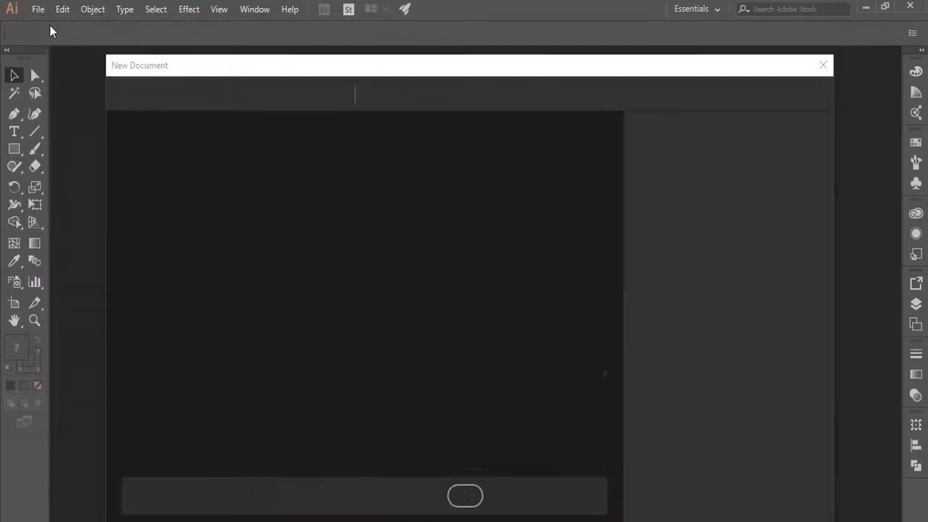
left_click(696, 154)
type("neon glow")
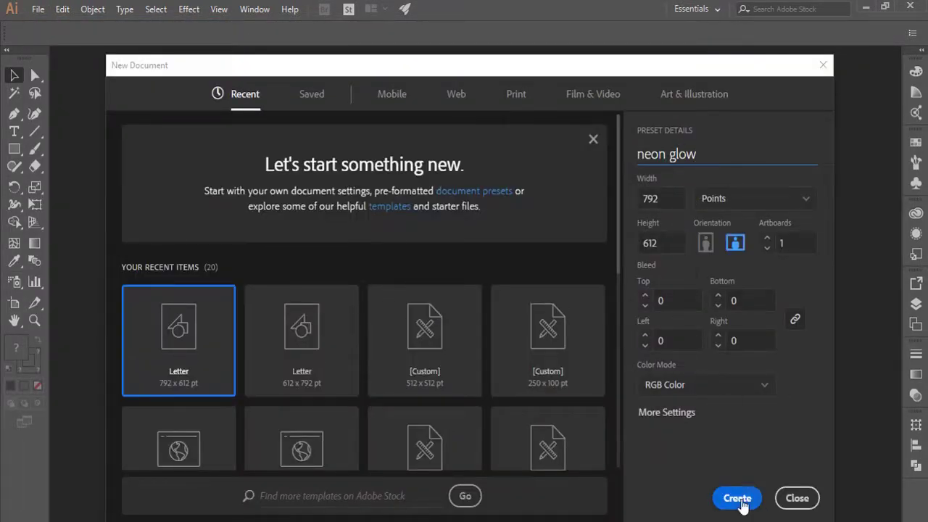
left_click(735, 498)
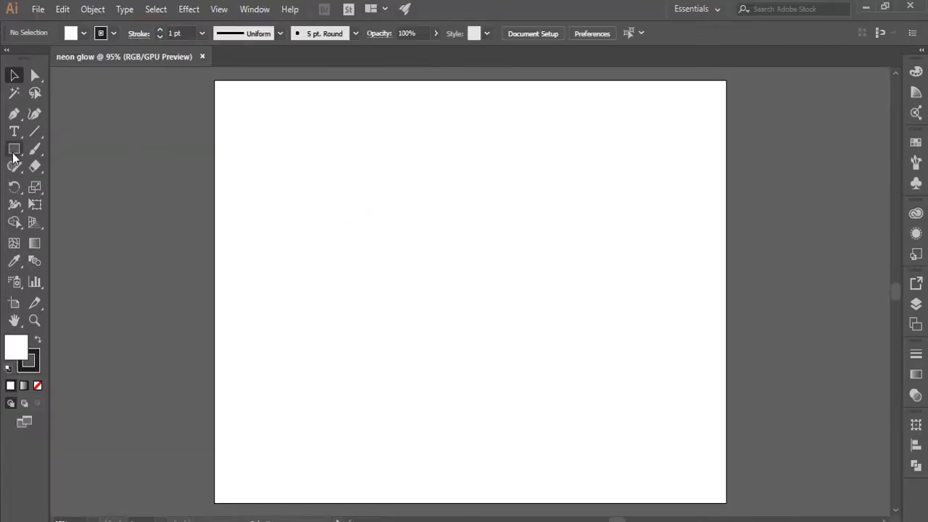
- Draw a dark-filled, strokeless rectangle covering the whole artboard
left_click(14, 149)
left_click_drag(215, 81, 723, 498)
left_click(38, 341)
left_click(37, 385)
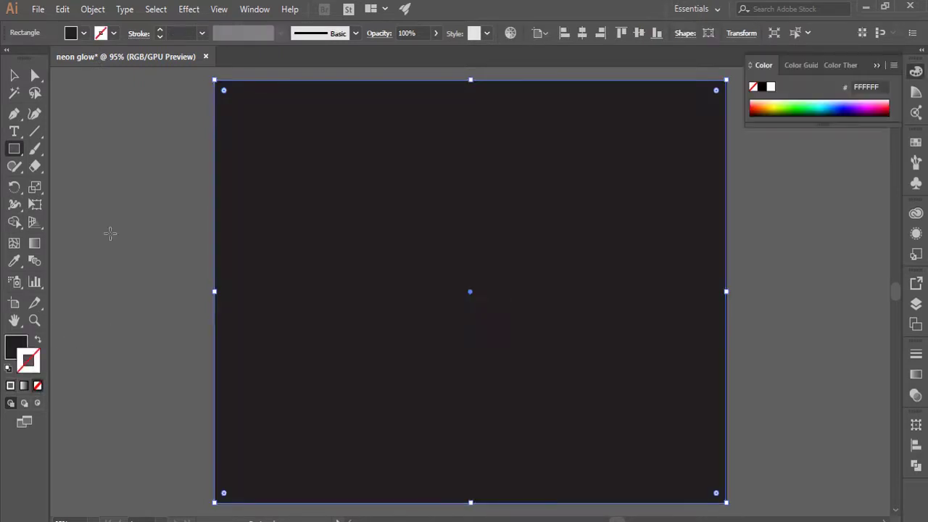
key("v")
left_click(174, 207)
left_click(344, 271)
- Lock the background rectangle in the Layers panel
left_click(915, 304)
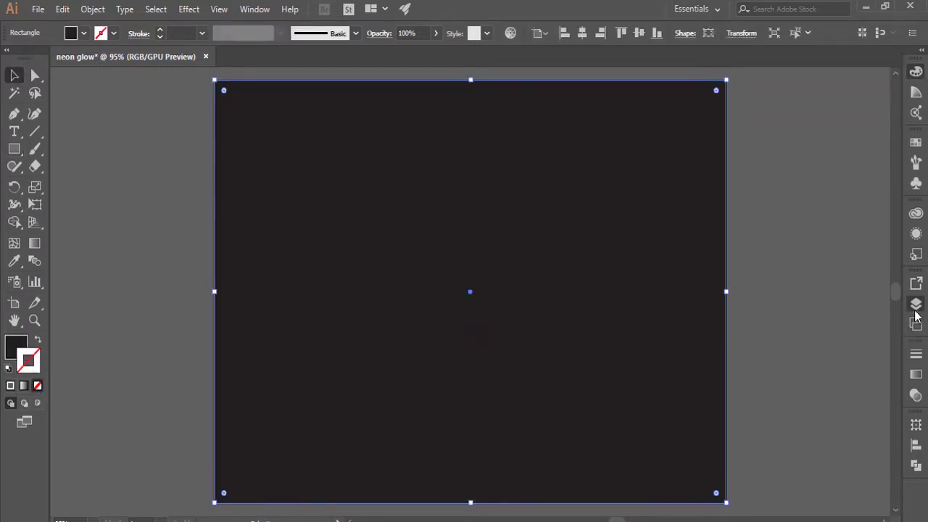
left_click(640, 300)
left_click(621, 316)
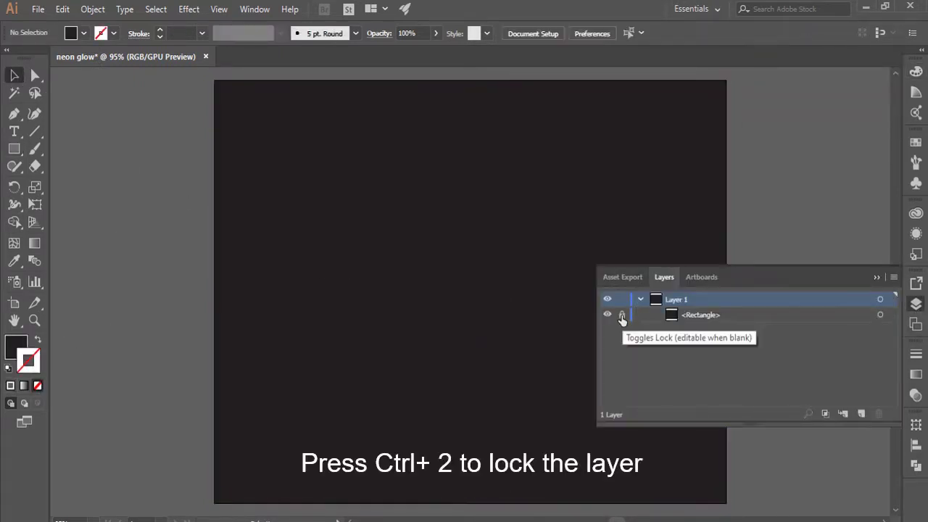
left_click(876, 277)
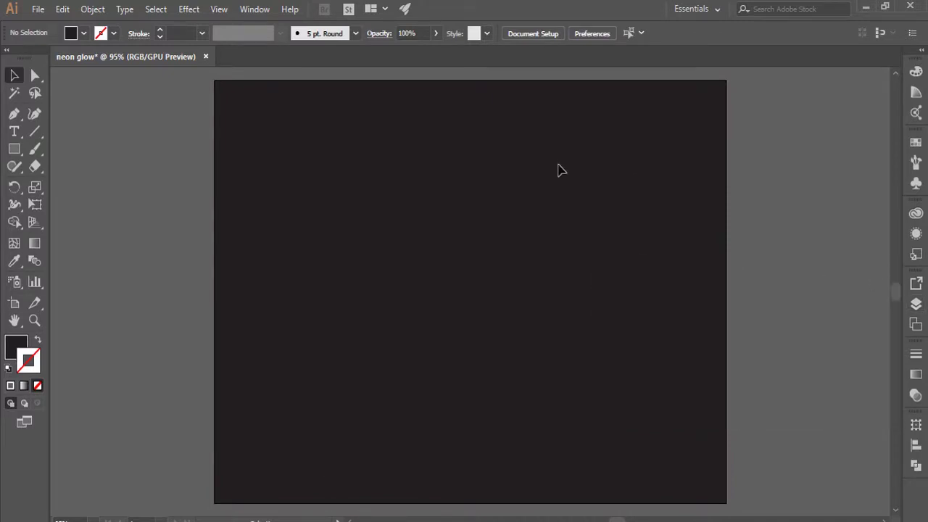
- Place the portrait jpg of the woman in glasses onto the artboard
key("p")
left_click(37, 9)
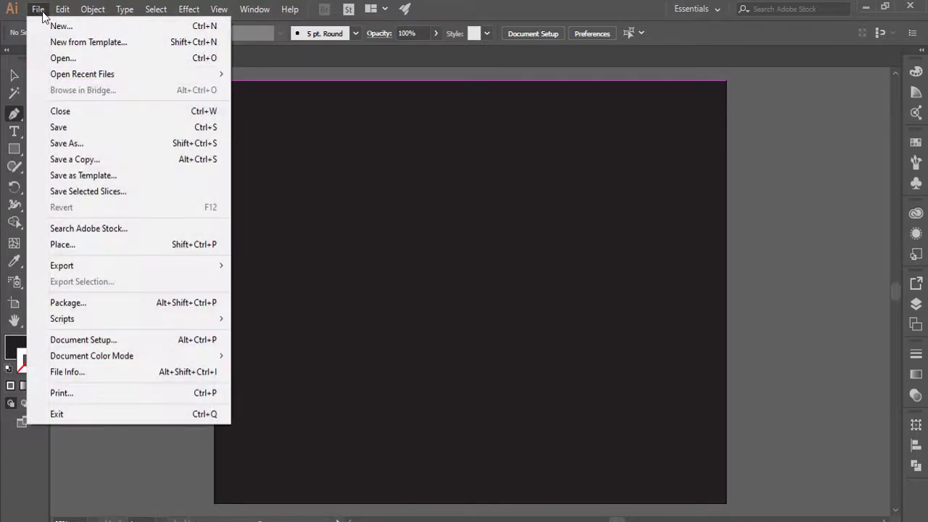
left_click(94, 245)
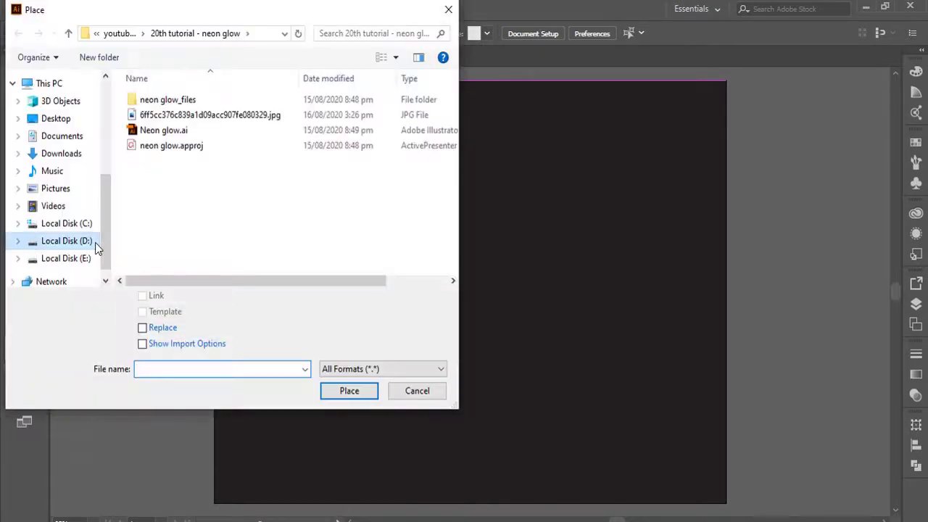
left_click(210, 116)
left_click(346, 386)
left_click(382, 217)
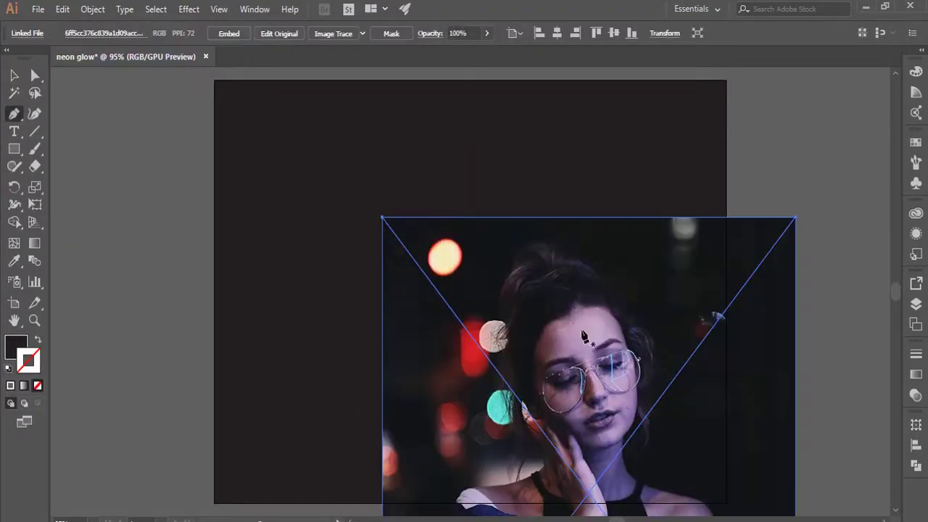
- Scale the photo to the artboard's height and centre it
key("v")
left_click_drag(554, 335, 420, 197)
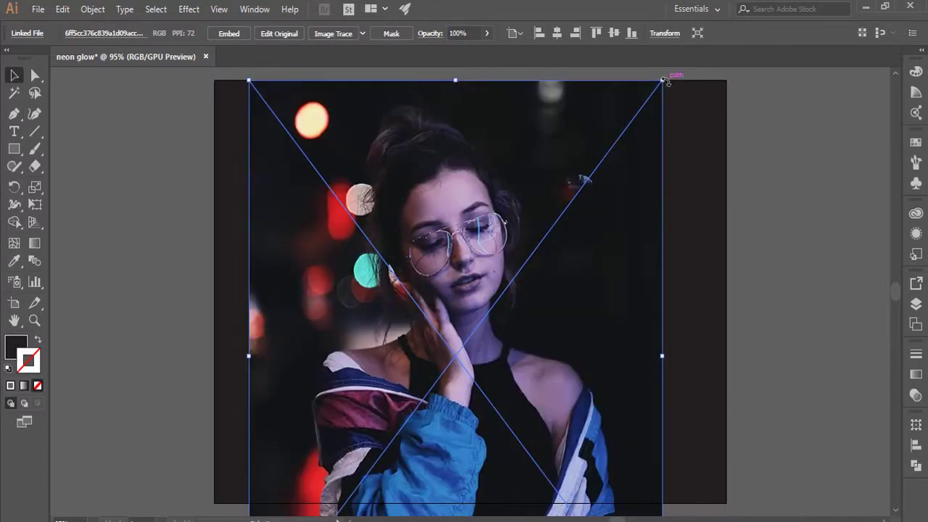
left_click_drag(662, 79, 590, 177)
left_click_drag(428, 412, 475, 318)
left_click_drag(636, 82, 608, 122)
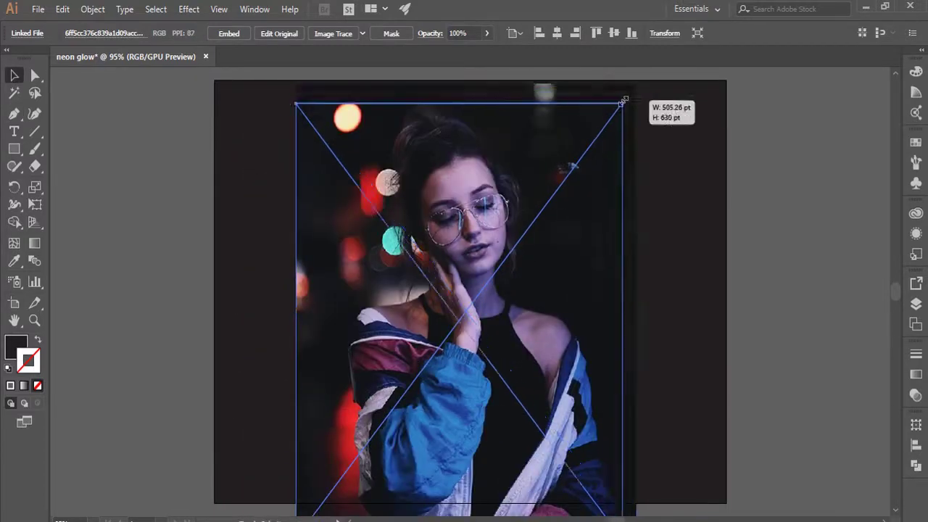
left_click_drag(509, 343, 526, 303)
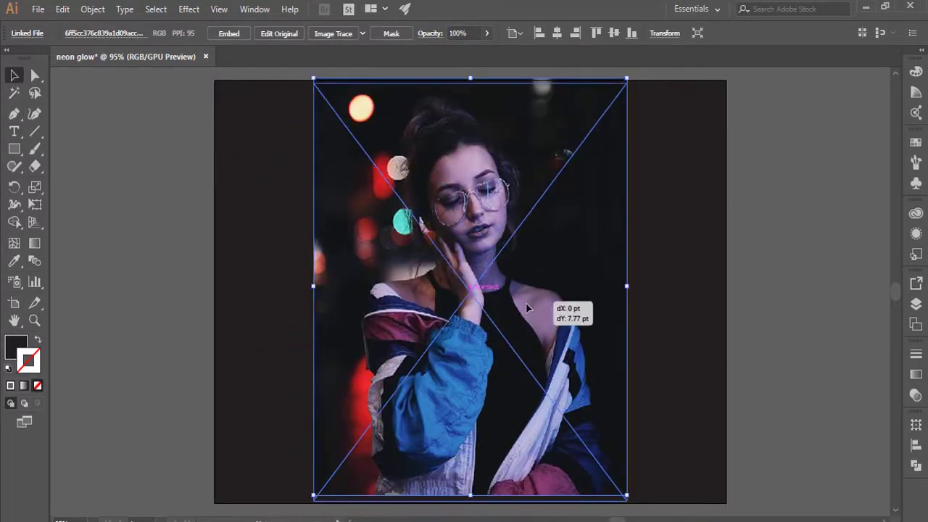
- Dim the photo to about 22% opacity
left_click(786, 391)
left_click(595, 145)
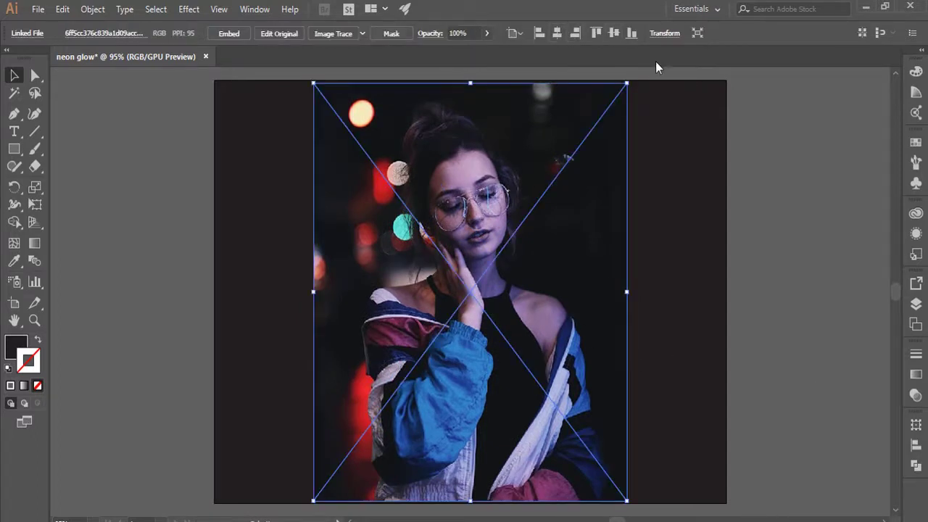
left_click_drag(467, 52, 446, 55)
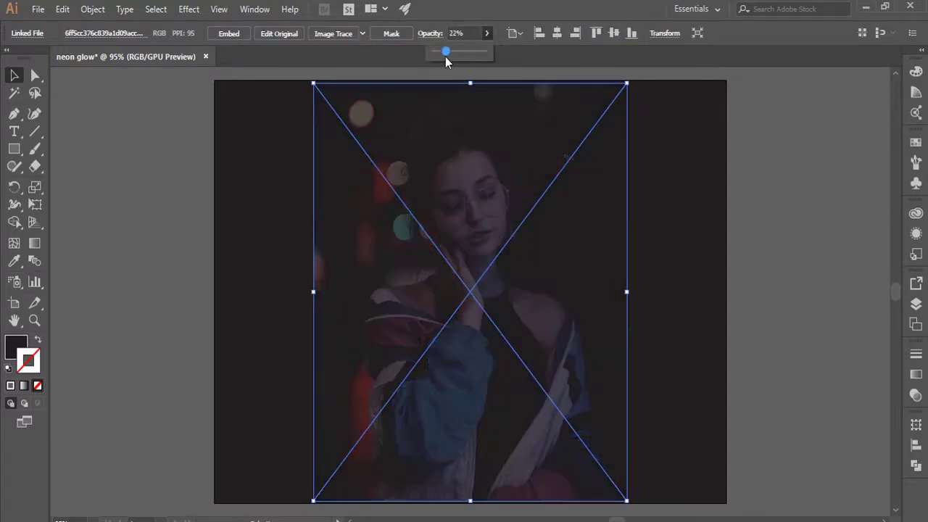
- Recolour the background rectangle with the photo's dark navy tone using the Eyedropper
left_click(797, 248)
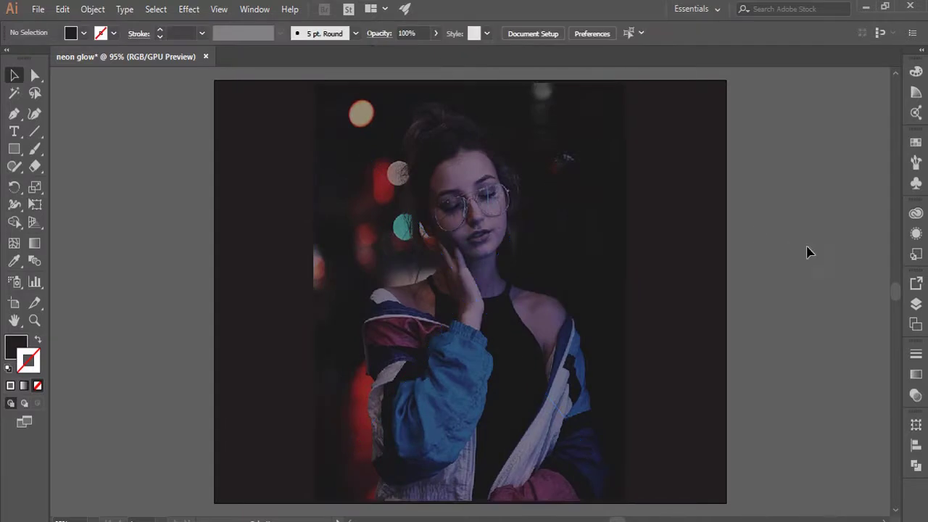
left_click(917, 304)
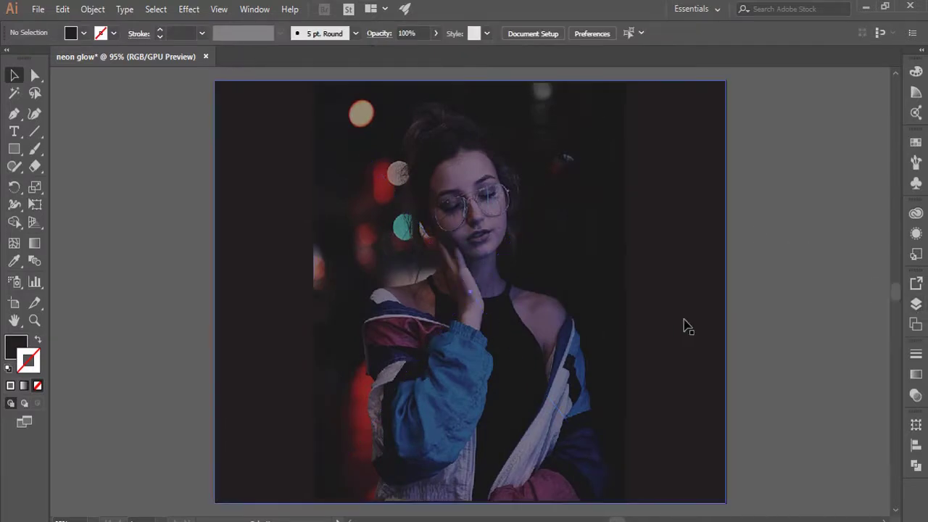
left_click(684, 326)
key("i")
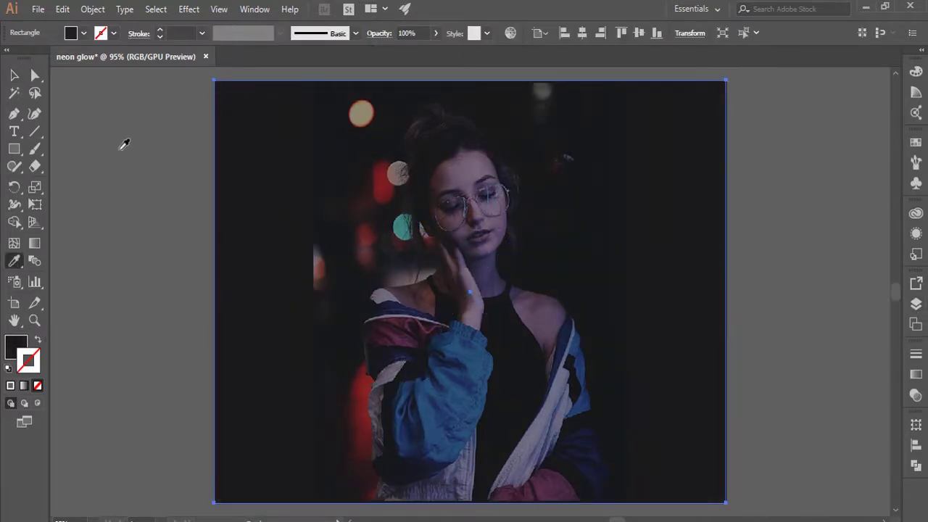
key("v")
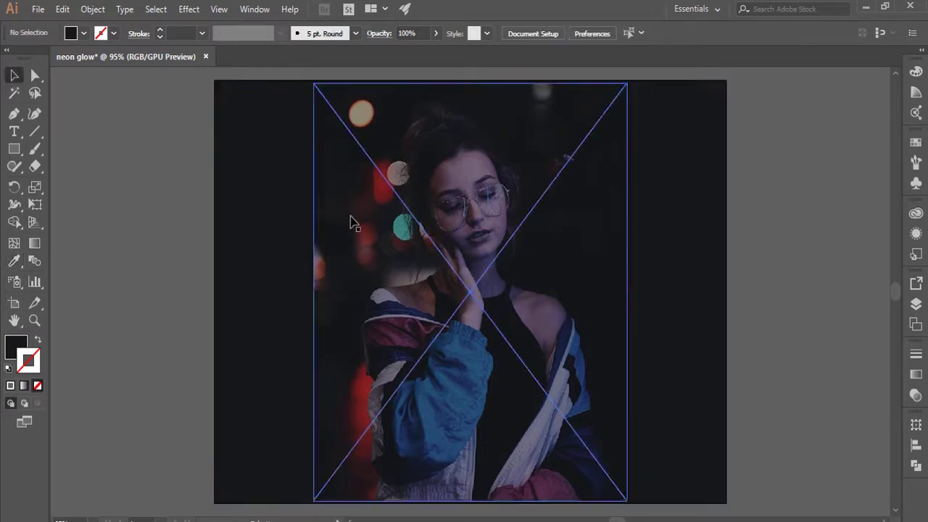
- Set the photo's opacity to 71%
left_click(353, 222)
left_click(486, 32)
left_click(110, 208)
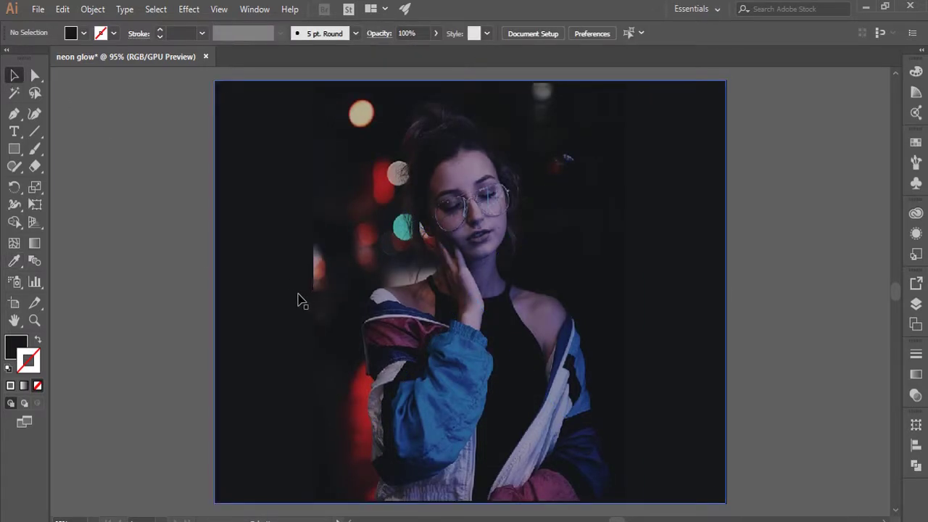
left_click(518, 306)
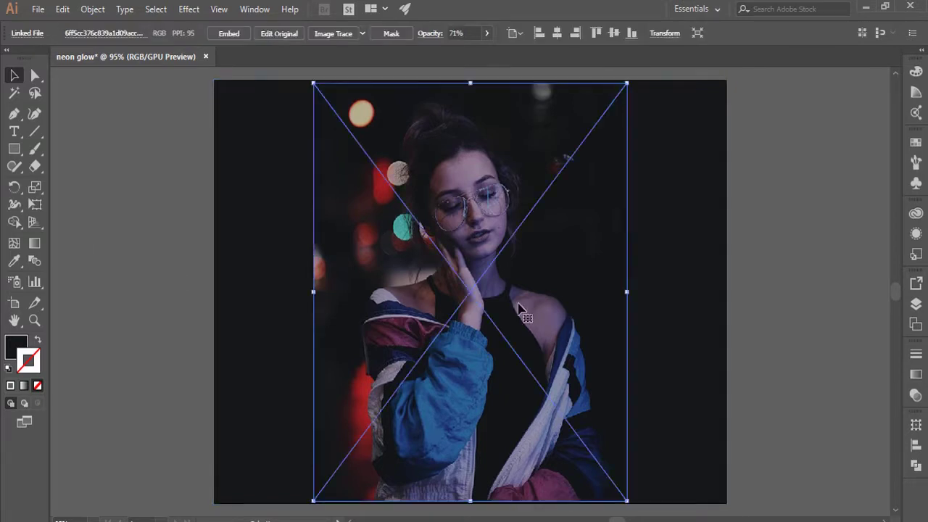
left_click(684, 311)
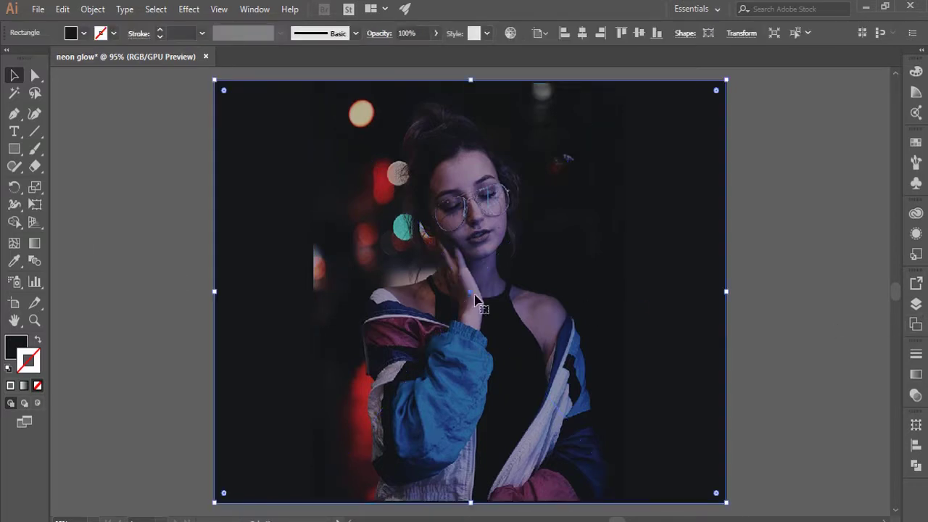
key("ctrl+shift+a")
- Add a new layer named 'Glow' above Layer 1
left_click(916, 304)
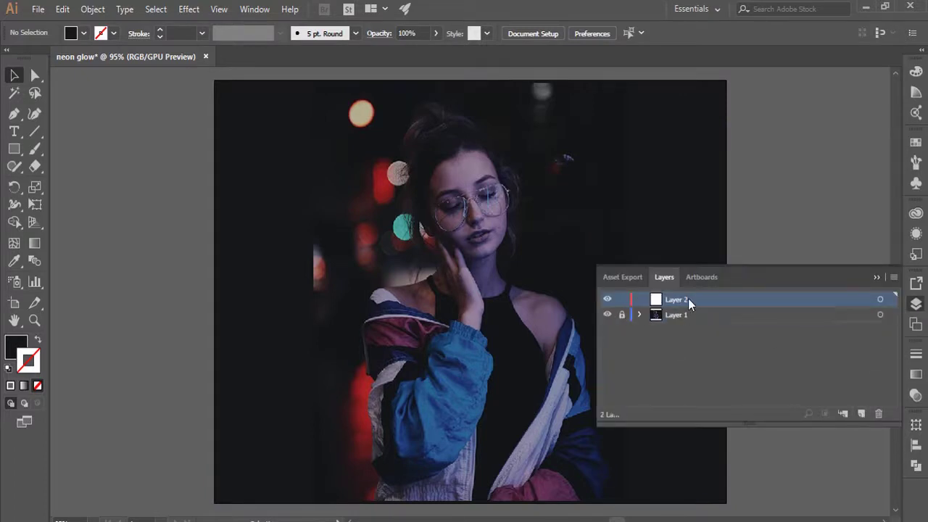
double_click(682, 299)
key("Return")
left_click(876, 279)
- Draw a curved arc above and beside the woman's head with the Pen tool
left_click(13, 114)
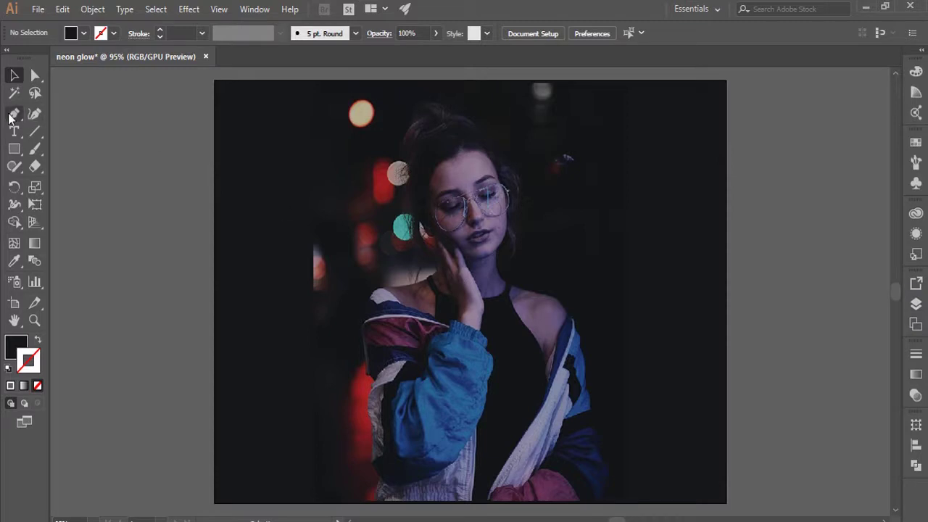
left_click(493, 129)
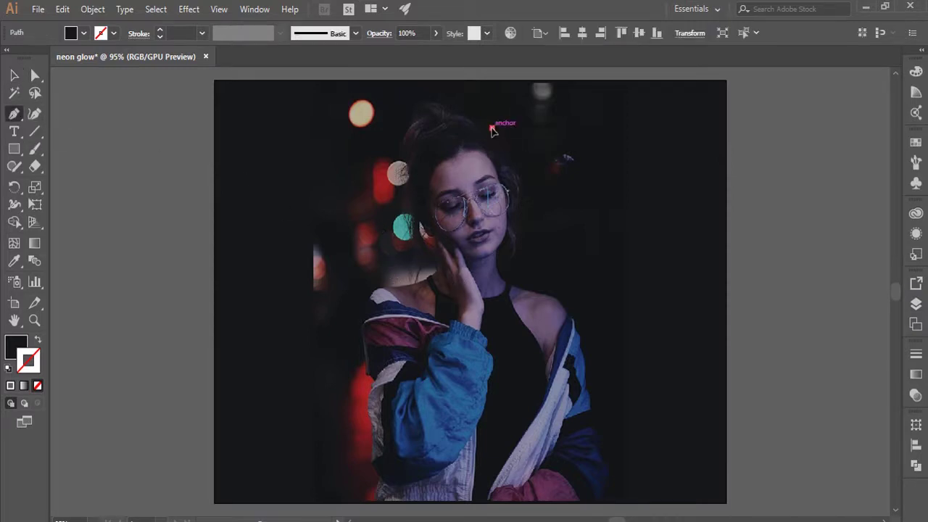
left_click_drag(515, 259, 477, 334)
left_click(492, 128)
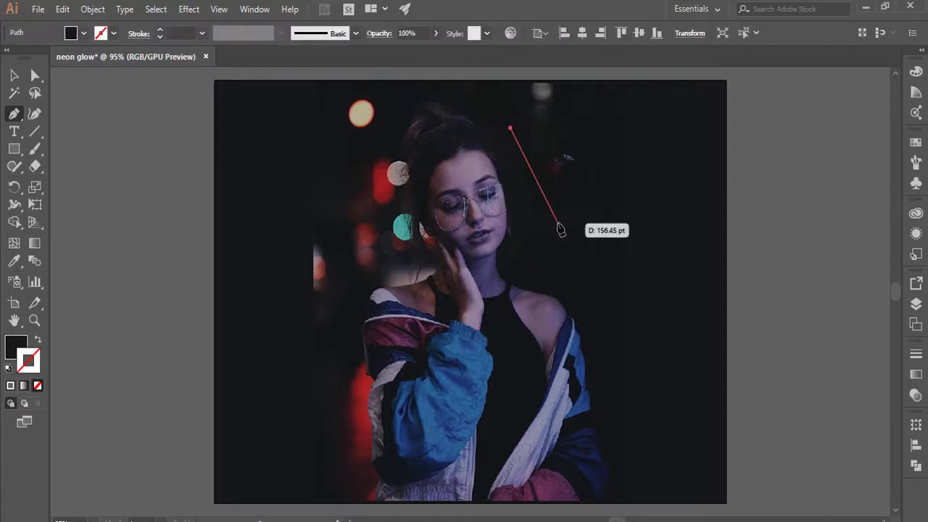
- Make the arc a bright magenta F4318A outline with no fill
left_click(13, 75)
left_click(16, 348)
double_click(16, 348)
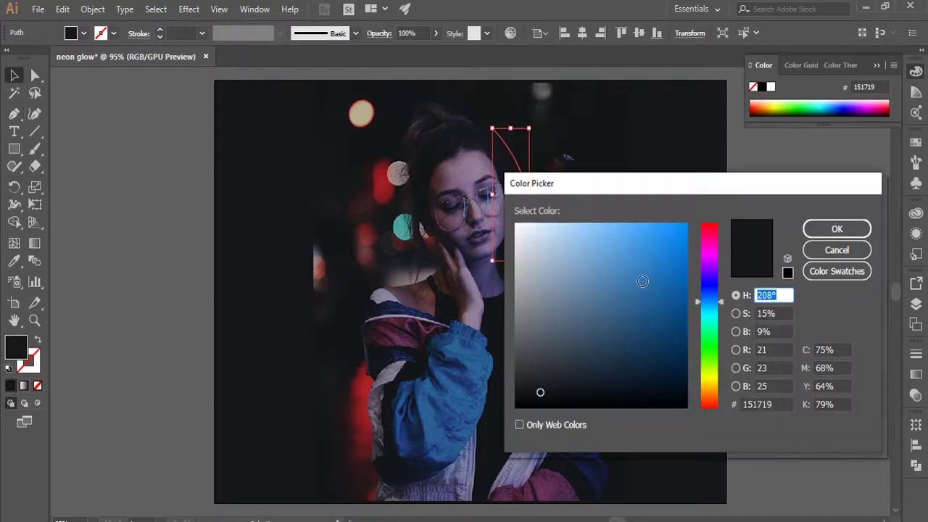
left_click(648, 261)
left_click_drag(710, 246, 710, 237)
left_click_drag(650, 233, 653, 231)
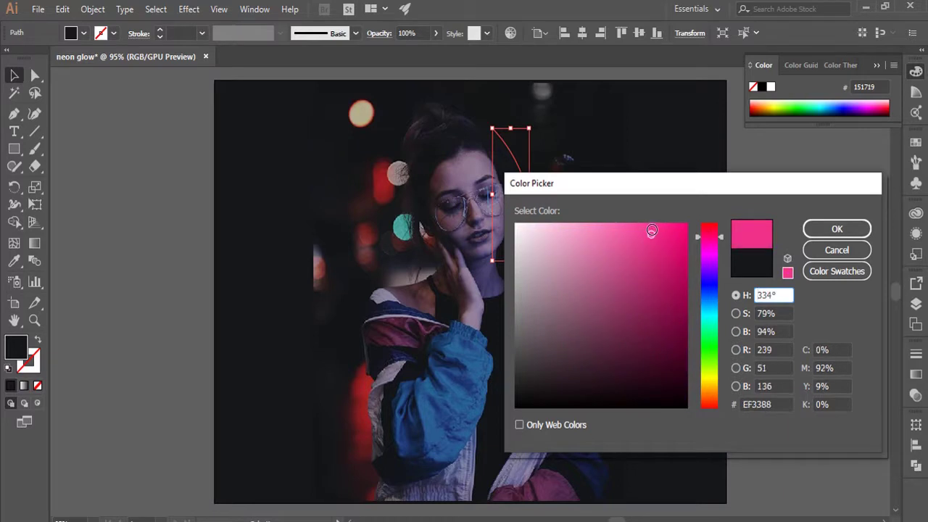
left_click(837, 228)
left_click(38, 341)
left_click(129, 226)
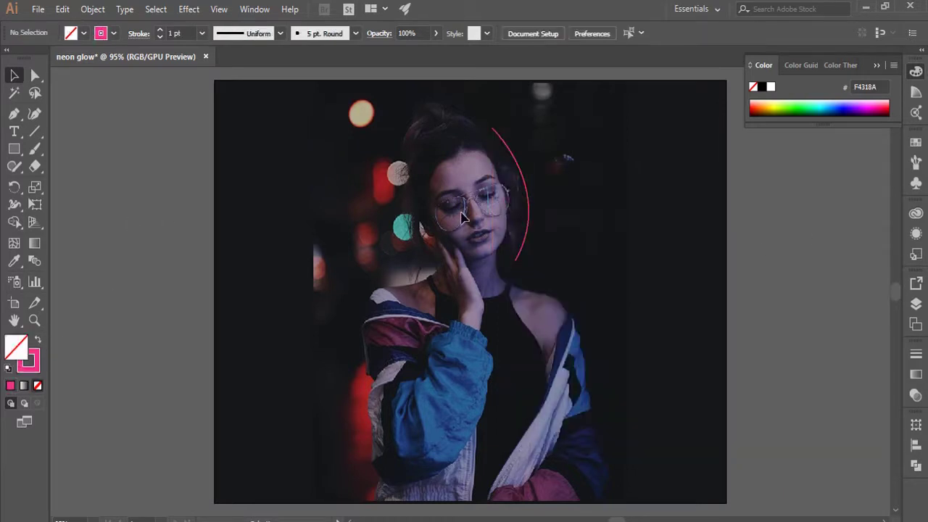
left_click(528, 195)
left_click(168, 234)
- Draw three more magenta arcs parallel to the first, spreading outward
left_click(14, 114)
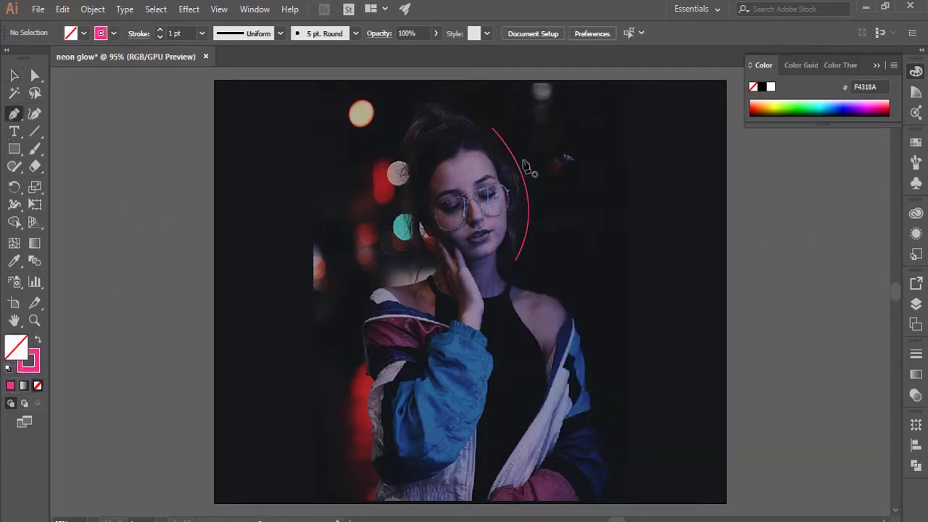
left_click(511, 131)
left_click_drag(529, 259, 535, 267)
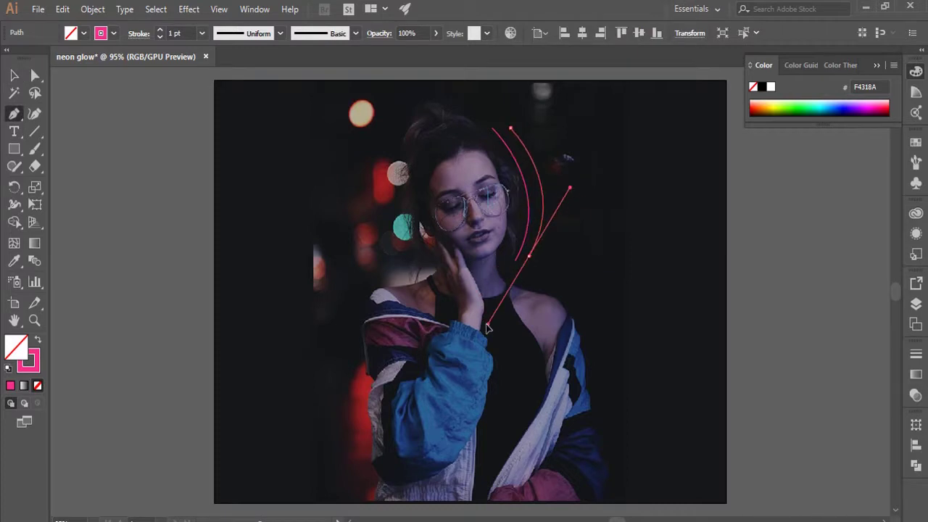
key("Escape")
left_click(529, 129)
left_click_drag(549, 255, 516, 339)
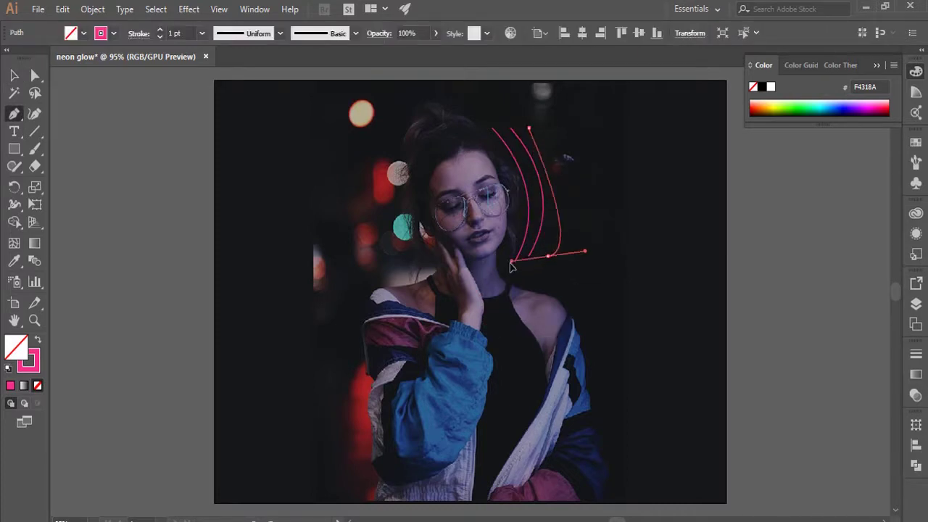
key("Escape")
left_click(554, 128)
mouse_move(568, 248)
left_mouse_down()
mouse_move(526, 269)
mouse_move(543, 320)
left_mouse_up()
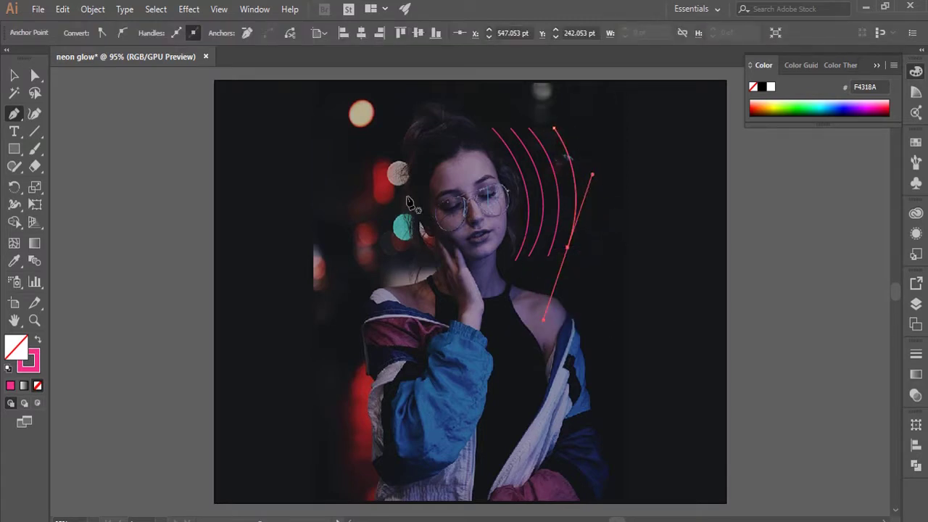
left_click(392, 151)
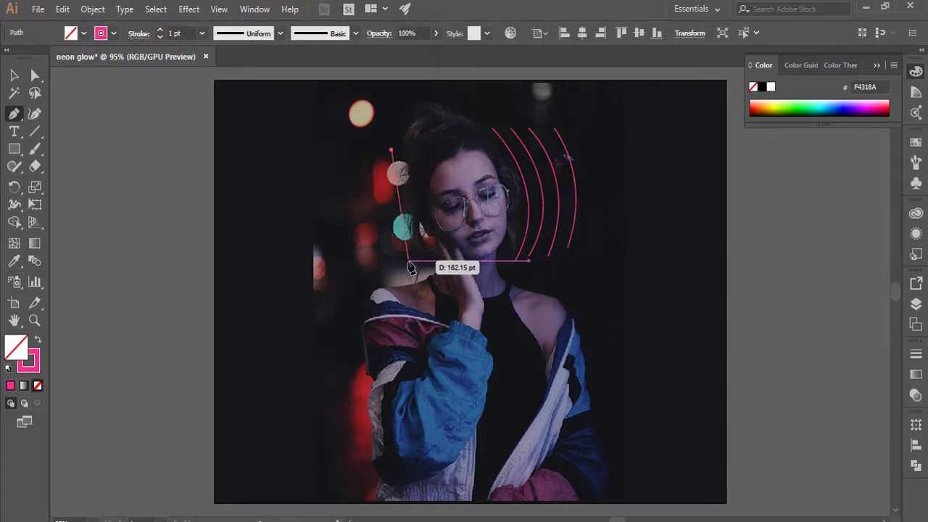
- Trace a magenta outline down the woman's left cheek and shoulder
mouse_move(416, 246)
left_mouse_down()
mouse_move(438, 252)
mouse_move(403, 272)
mouse_move(310, 285)
left_mouse_up()
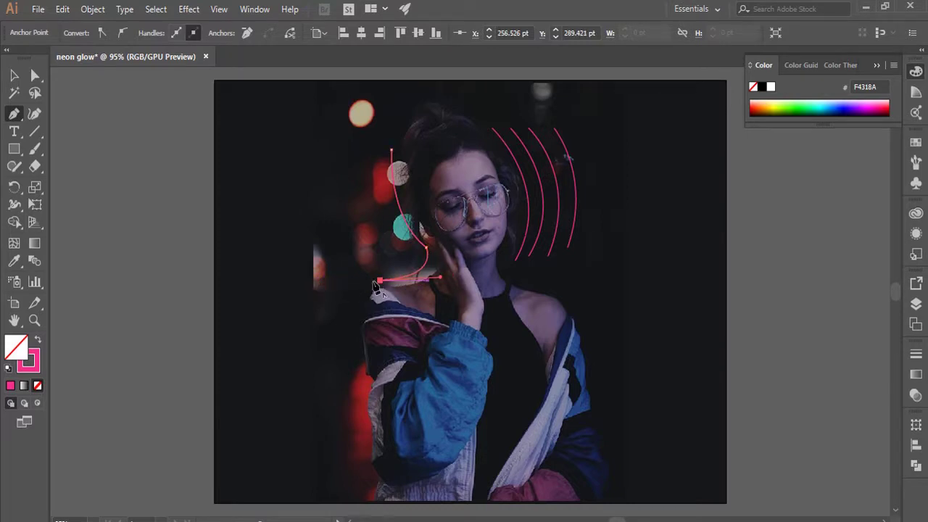
mouse_move(350, 397)
left_mouse_down()
mouse_move(384, 490)
mouse_move(366, 430)
mouse_move(370, 394)
mouse_move(360, 409)
left_mouse_up()
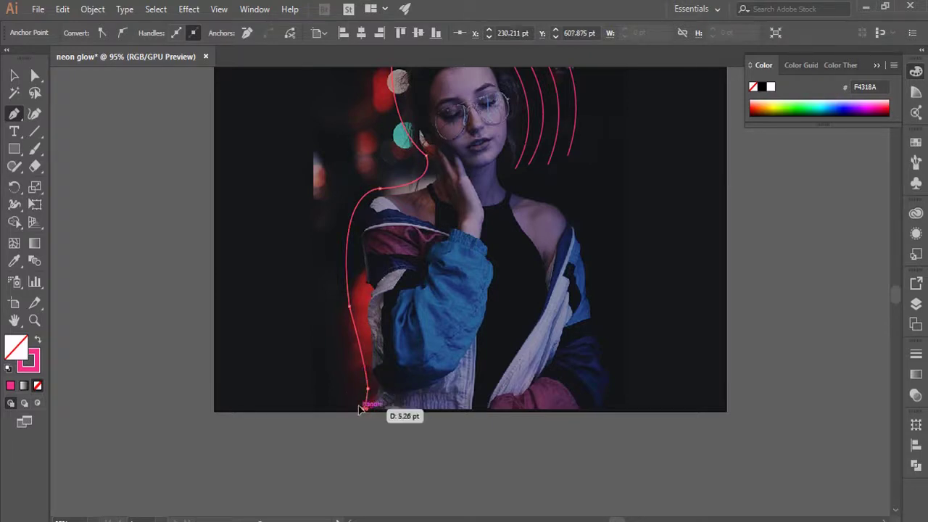
scroll(362, 411, "up", 3)
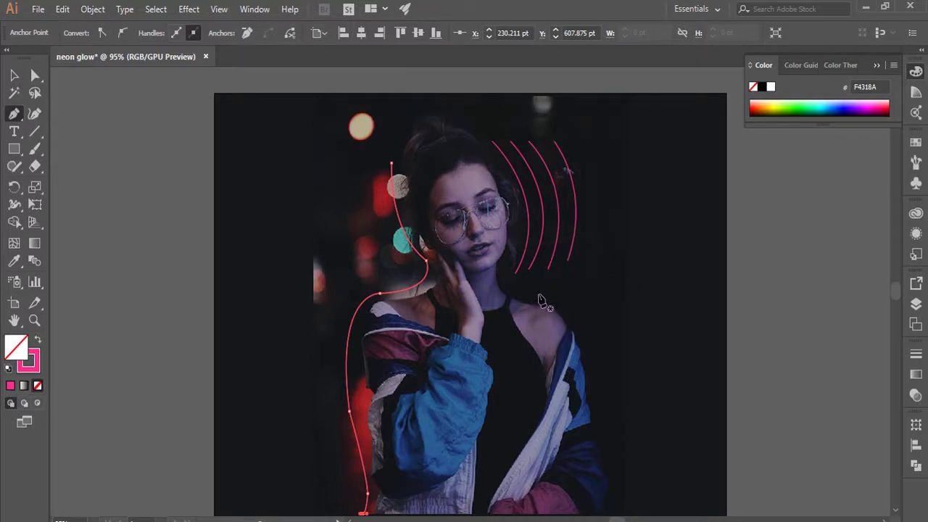
- Trace a second outline from her right shoulder down to the image bottom
left_click_drag(543, 294, 580, 316)
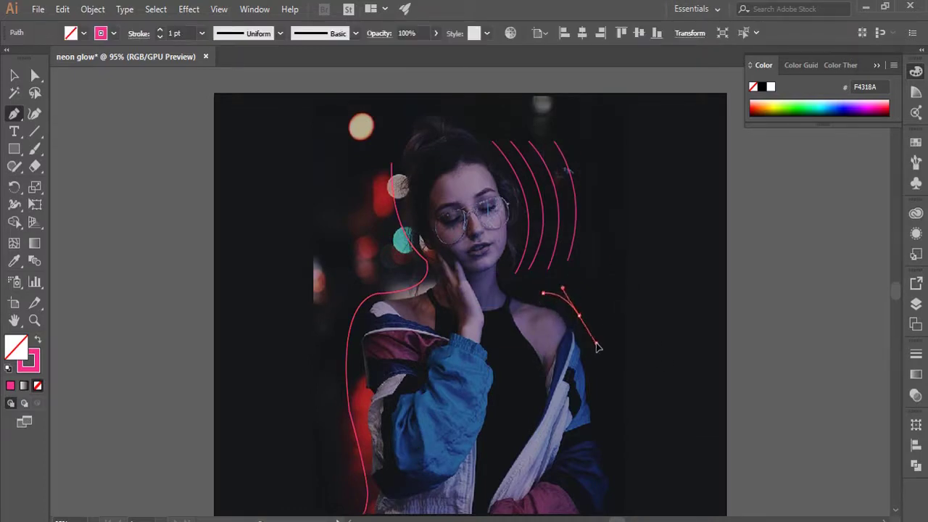
left_click_drag(596, 346, 599, 349)
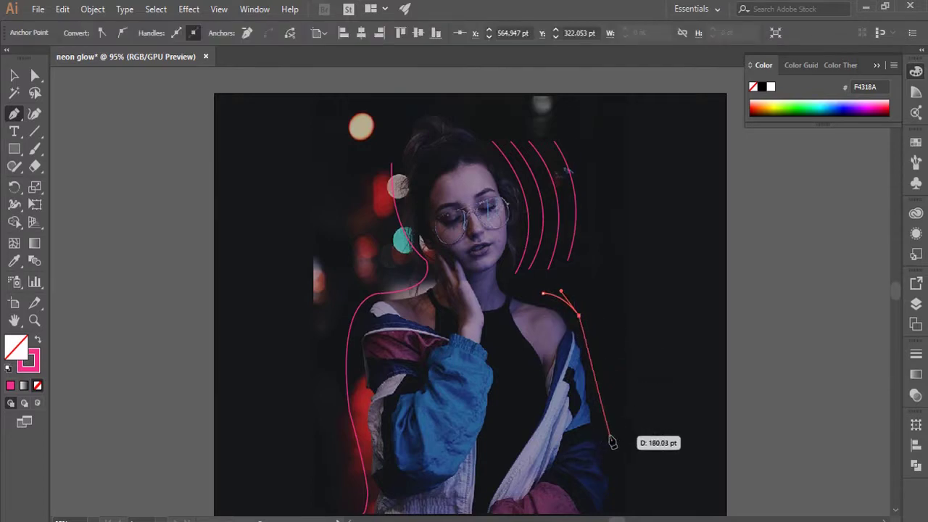
left_click_drag(613, 441, 617, 477)
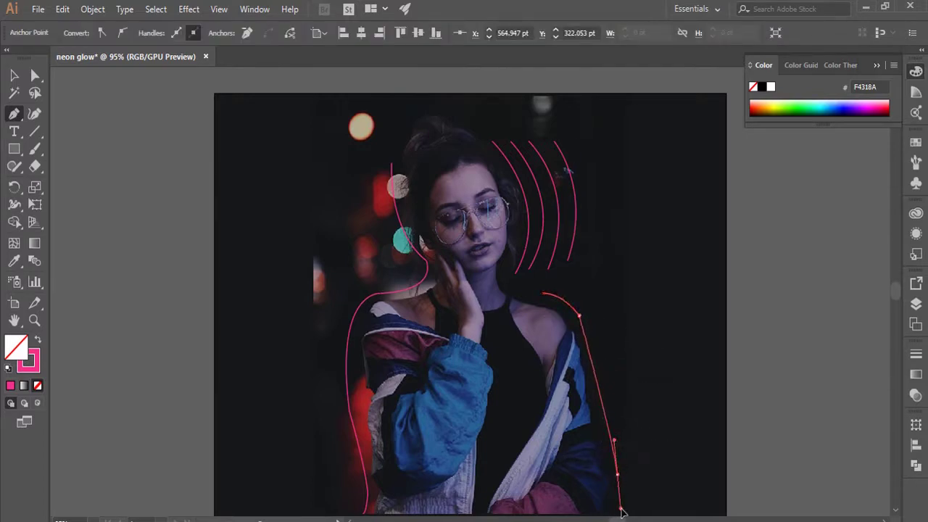
scroll(631, 464, "down", 5)
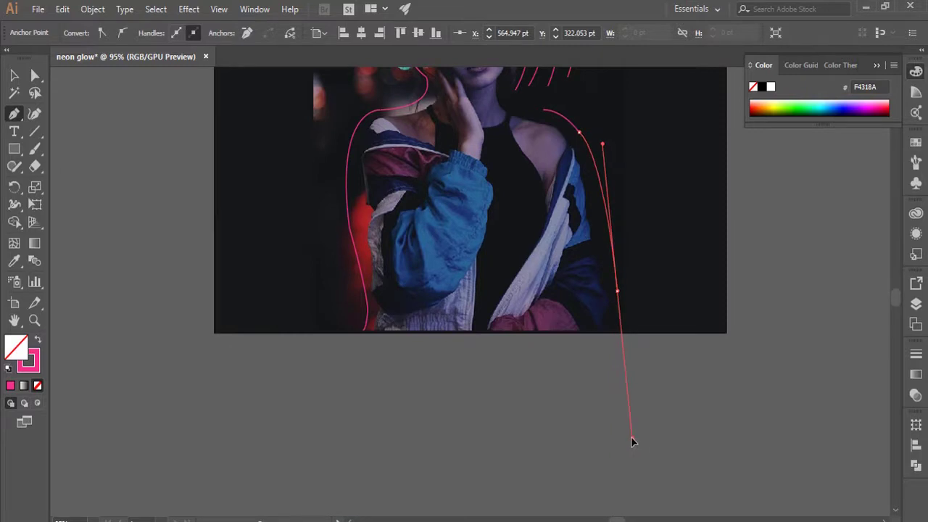
left_click(618, 293)
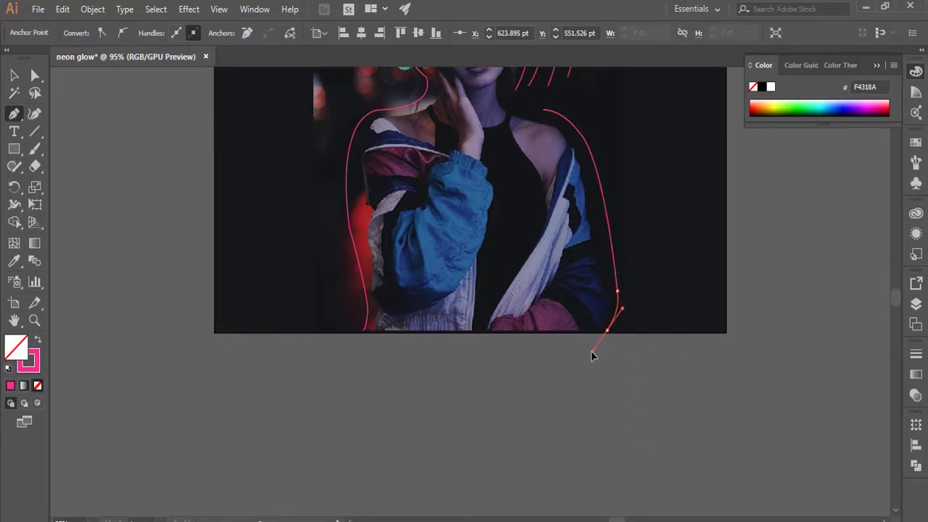
left_click_drag(544, 110, 546, 328)
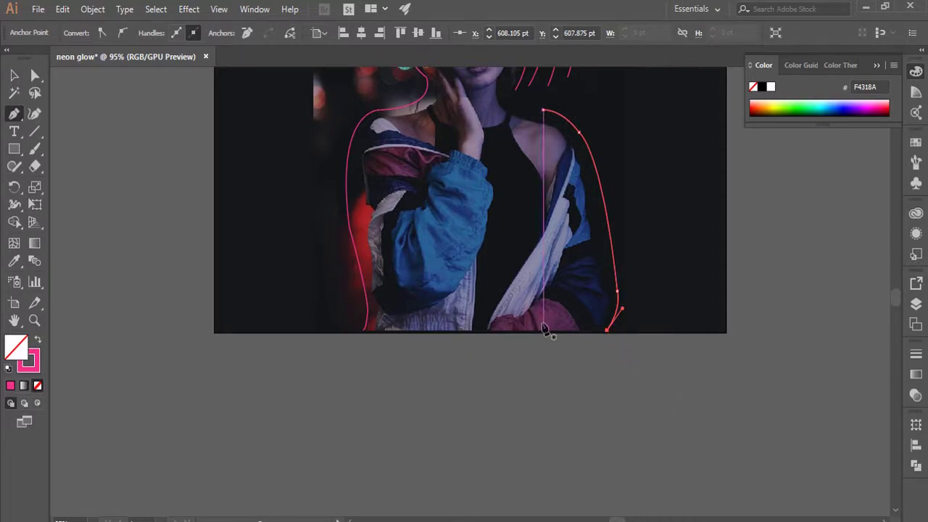
scroll(658, 295, "up", 3)
scroll(660, 292, "up", 2)
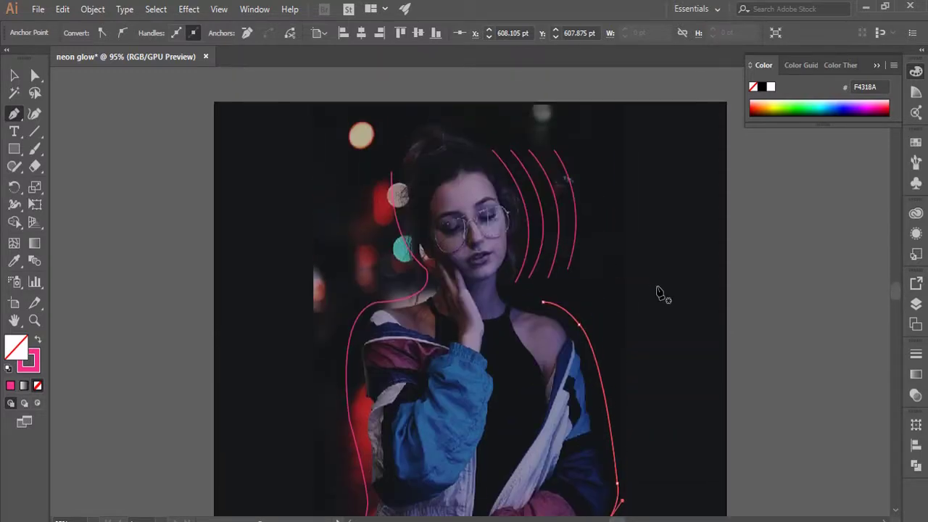
left_click(13, 76)
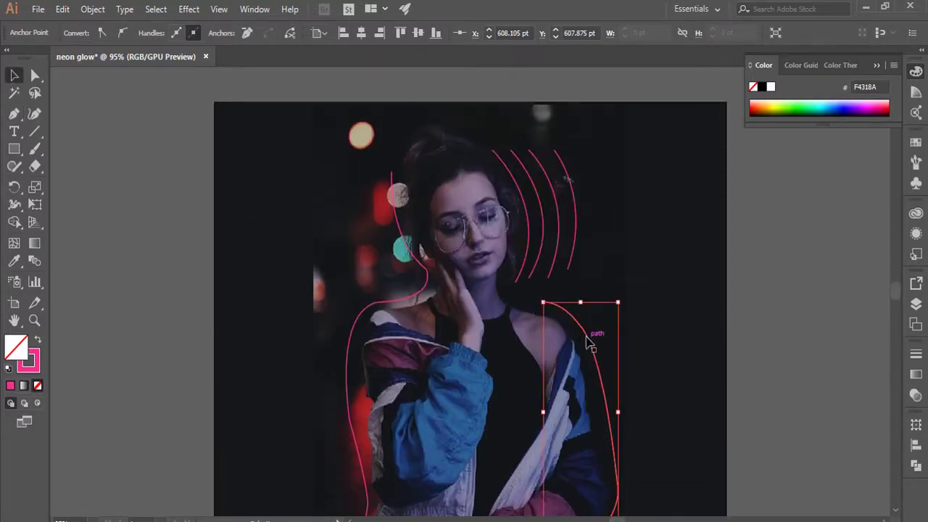
left_click(90, 174)
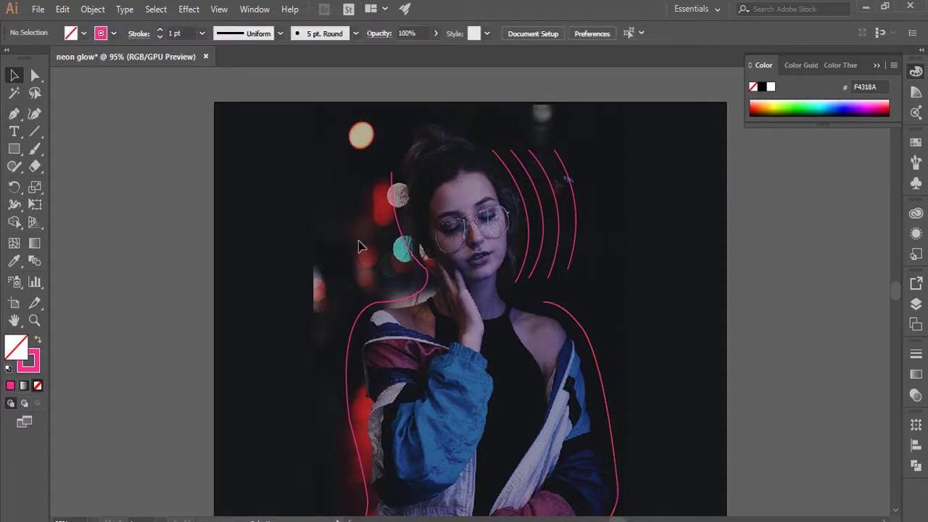
scroll(645, 308, "down", 1)
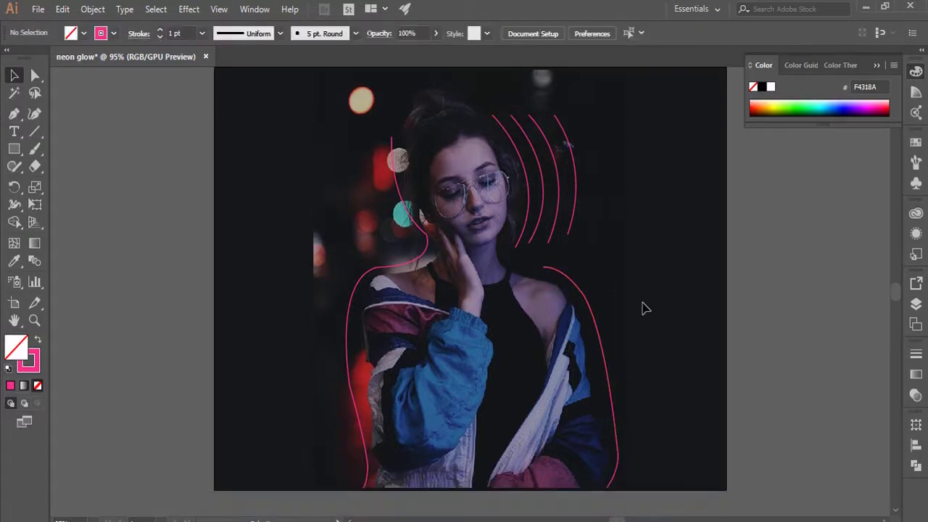
- Draw a pink orbit loop sweeping from the left outline across the jacket
left_click(18, 117)
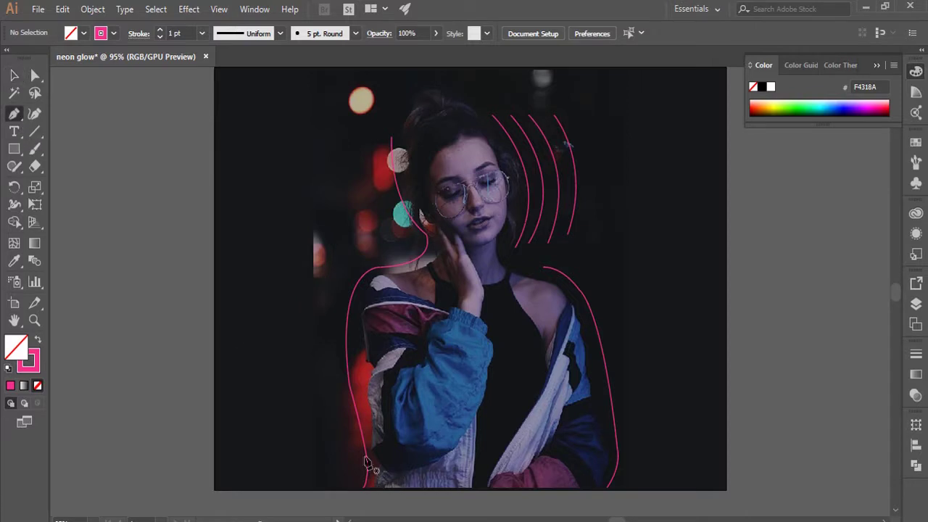
left_click(346, 369)
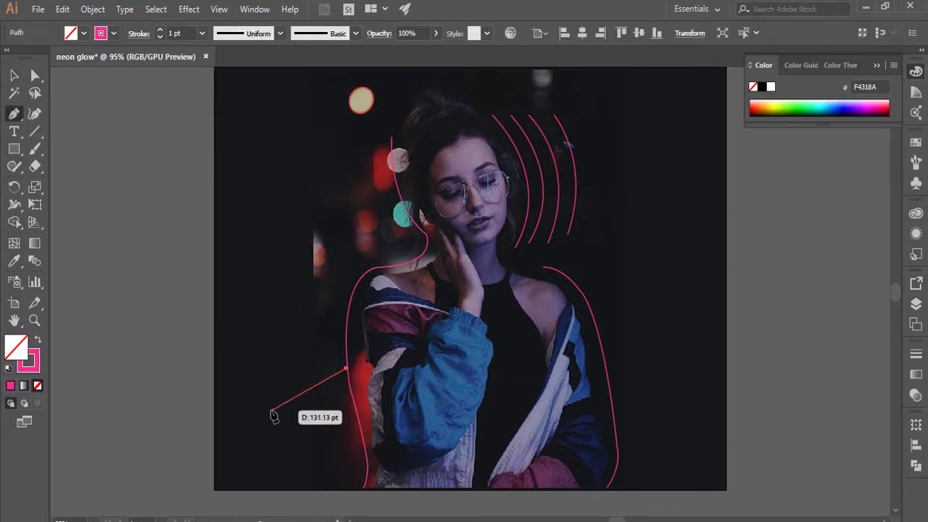
mouse_move(266, 411)
left_mouse_down()
mouse_move(314, 436)
mouse_move(321, 426)
left_mouse_up()
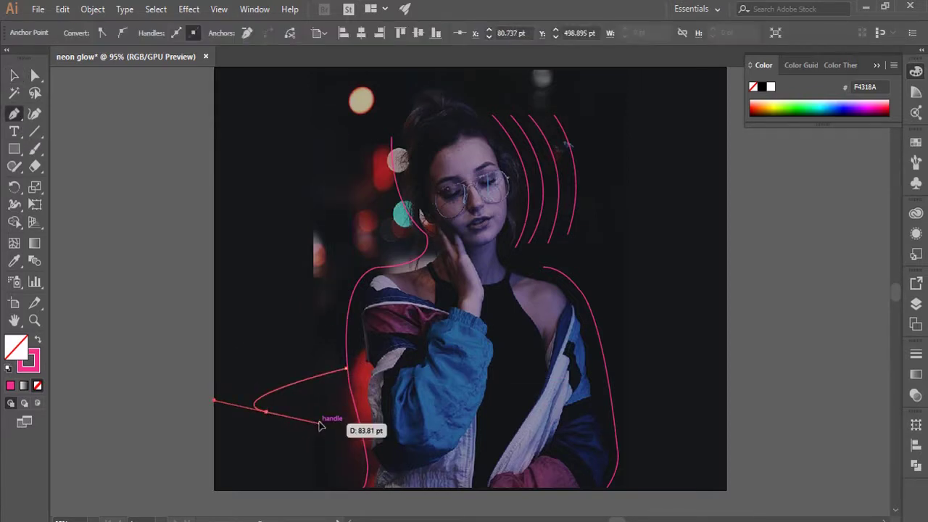
key("Delete")
left_click(355, 408)
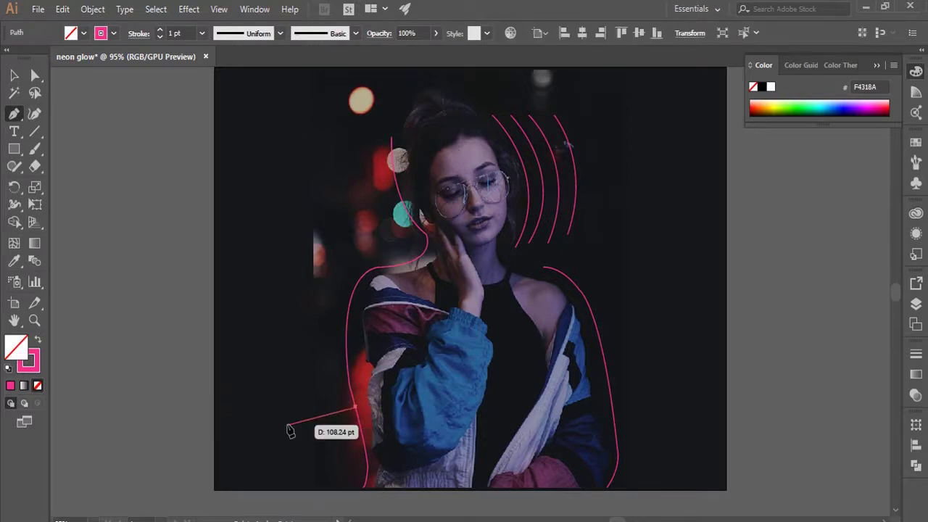
left_click_drag(301, 471, 299, 469)
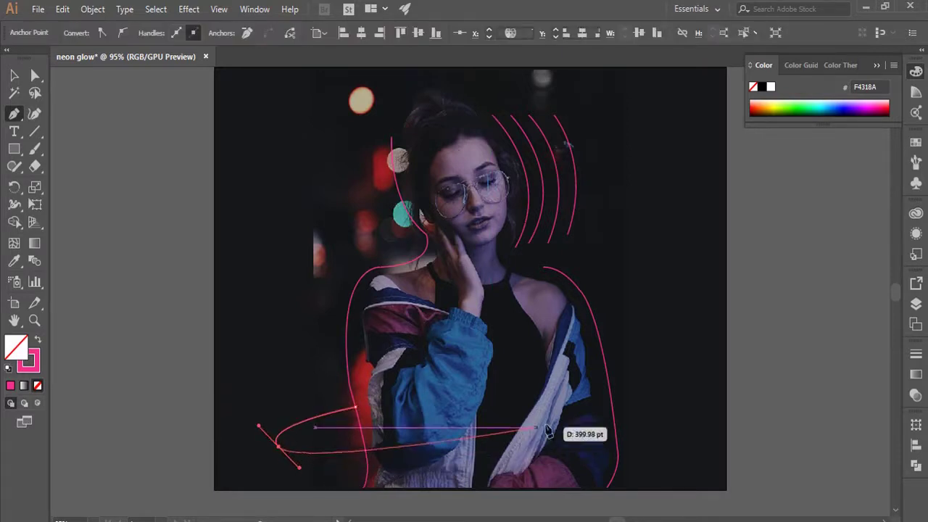
left_click_drag(653, 320, 713, 172)
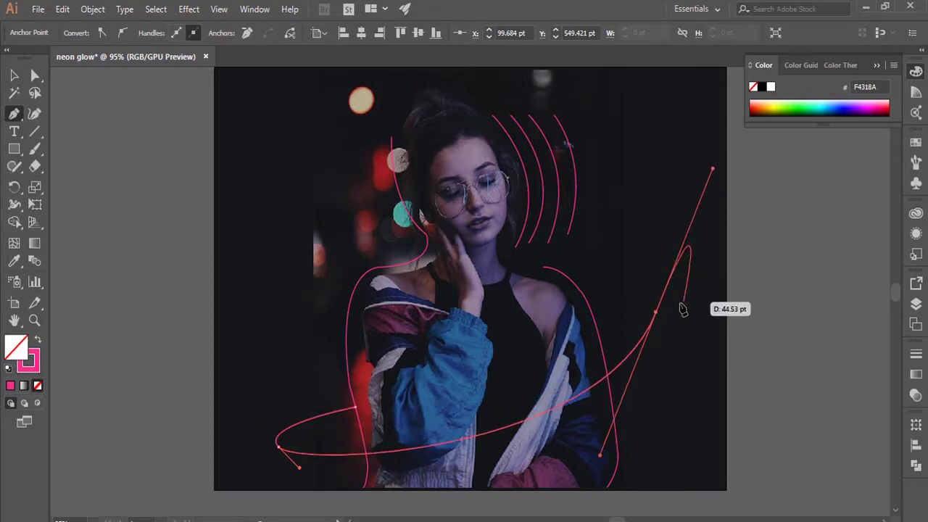
mouse_move(656, 313)
left_mouse_down()
mouse_move(586, 324)
mouse_move(488, 383)
left_mouse_up()
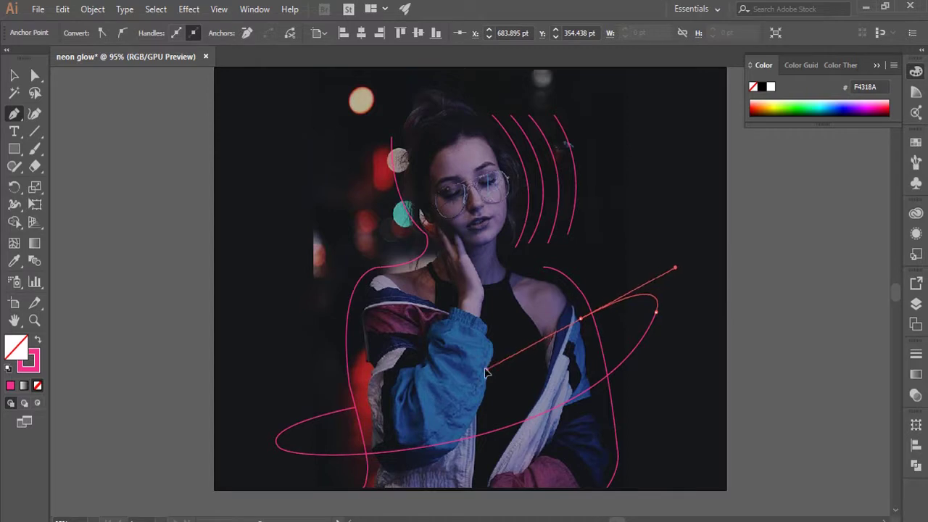
left_click_drag(580, 318, 569, 323)
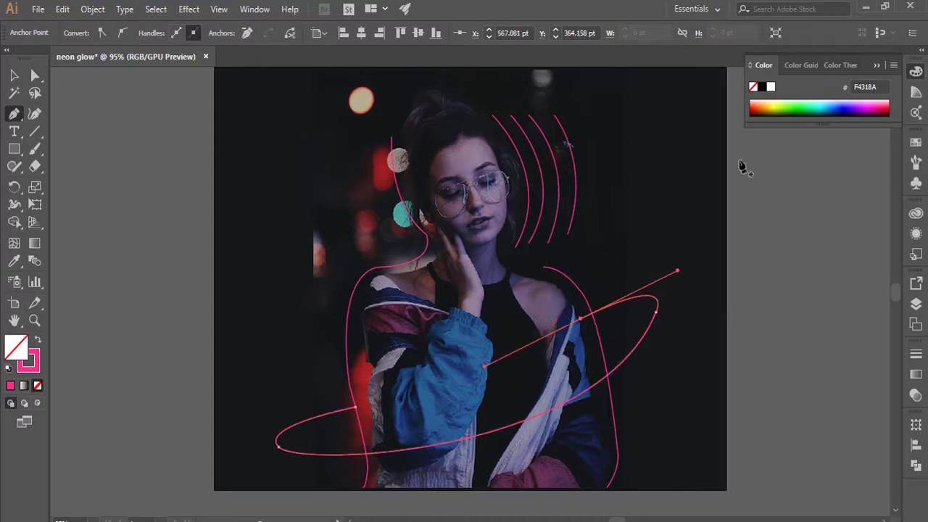
left_click(13, 76)
left_click(119, 155)
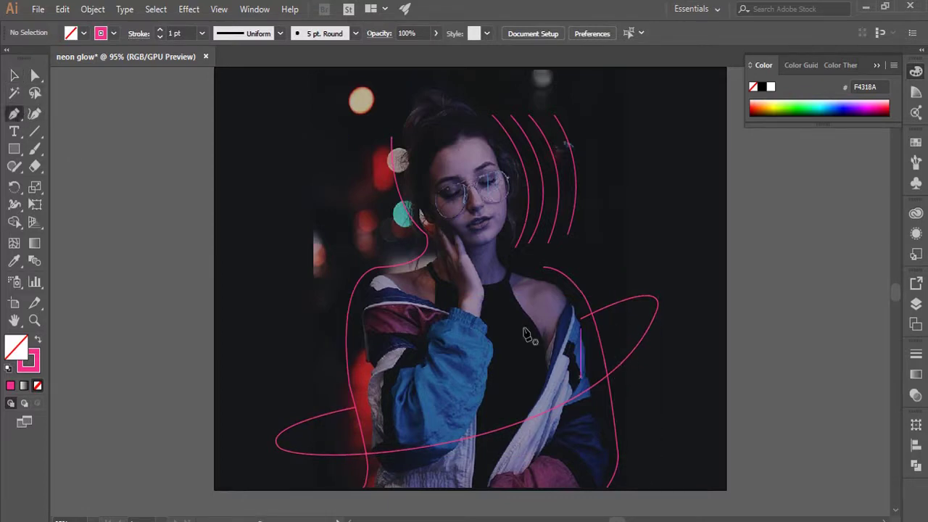
- Draw a second diagonal orbit curve across the figure and refine its handles
left_click(355, 288)
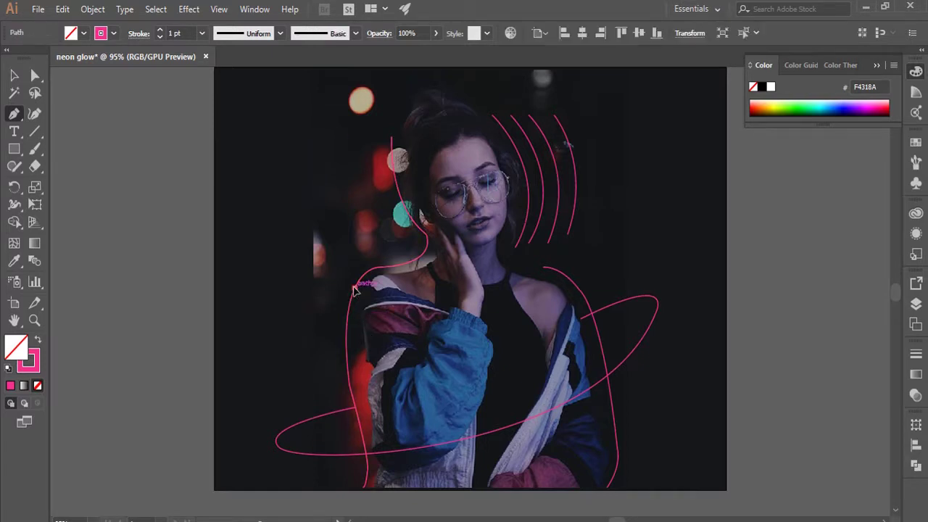
left_click_drag(270, 267, 315, 327)
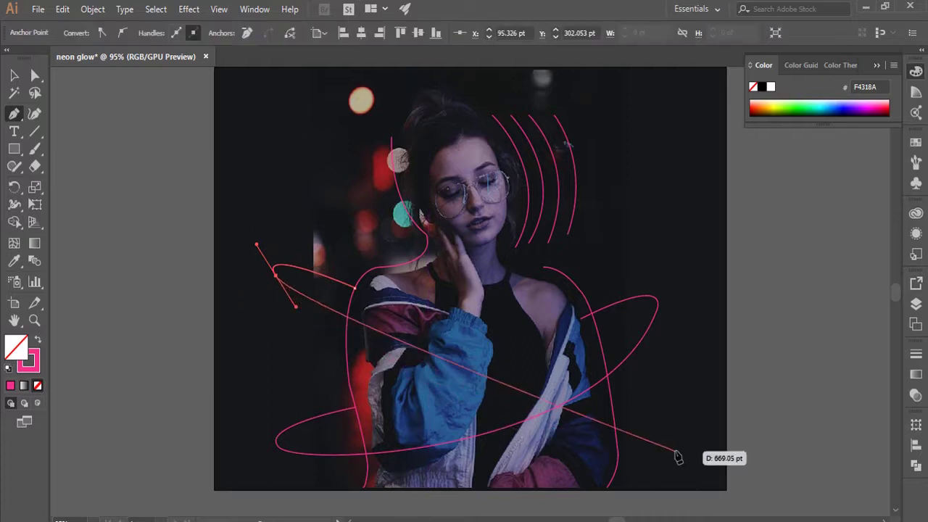
left_click_drag(654, 455, 791, 486)
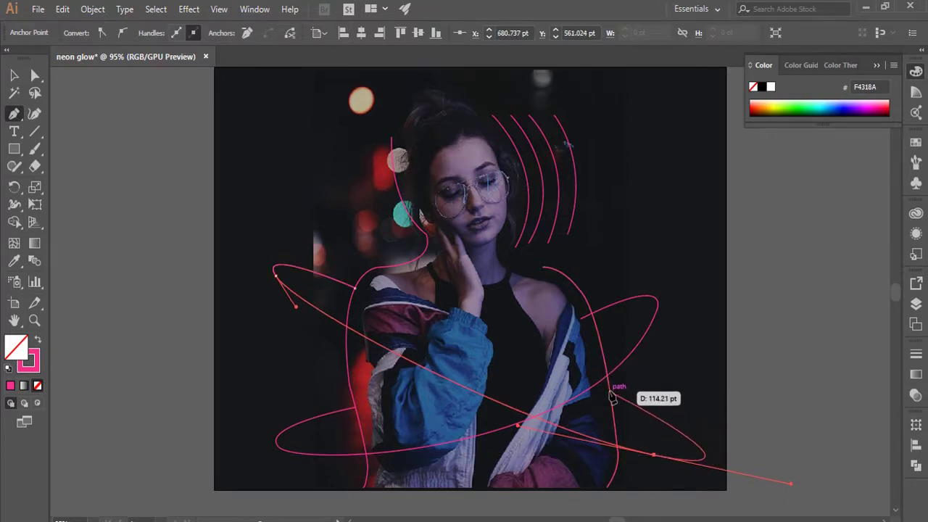
left_click(610, 392)
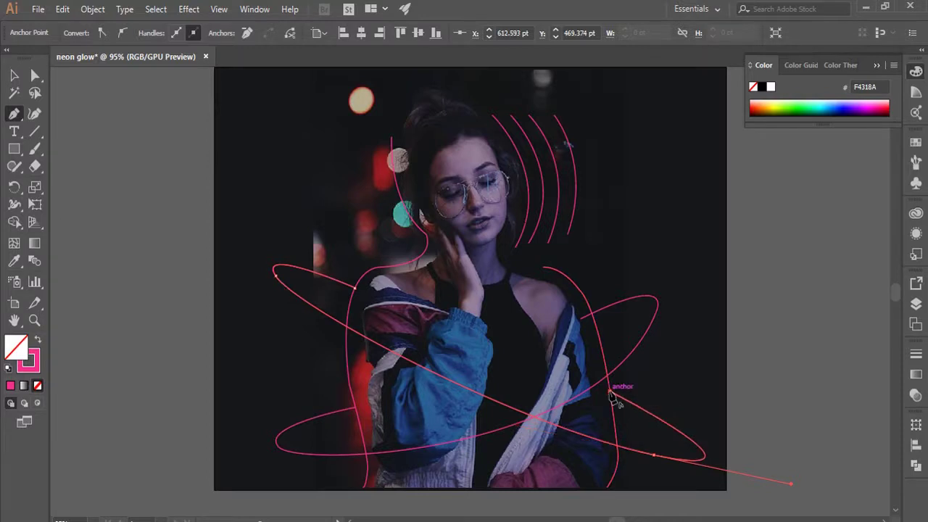
left_click(35, 75)
left_click_drag(584, 327, 593, 314)
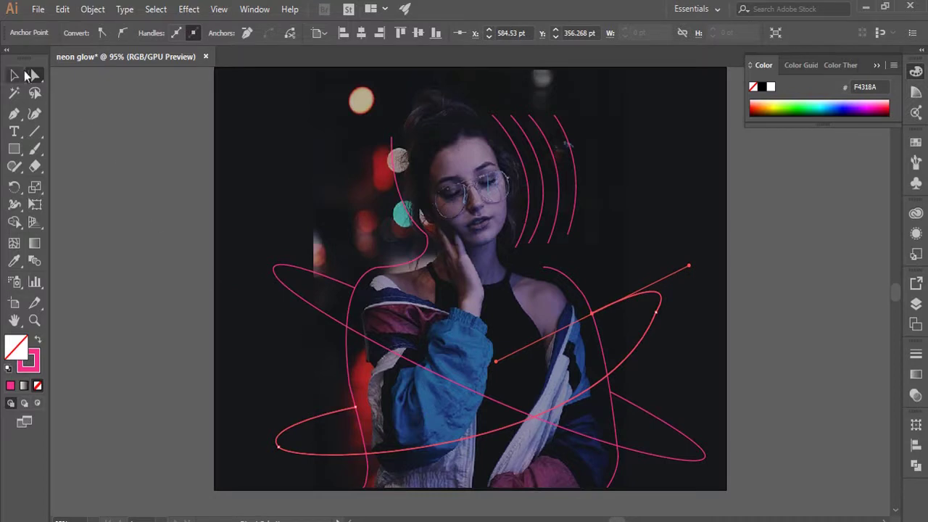
left_click(14, 75)
left_click(110, 135)
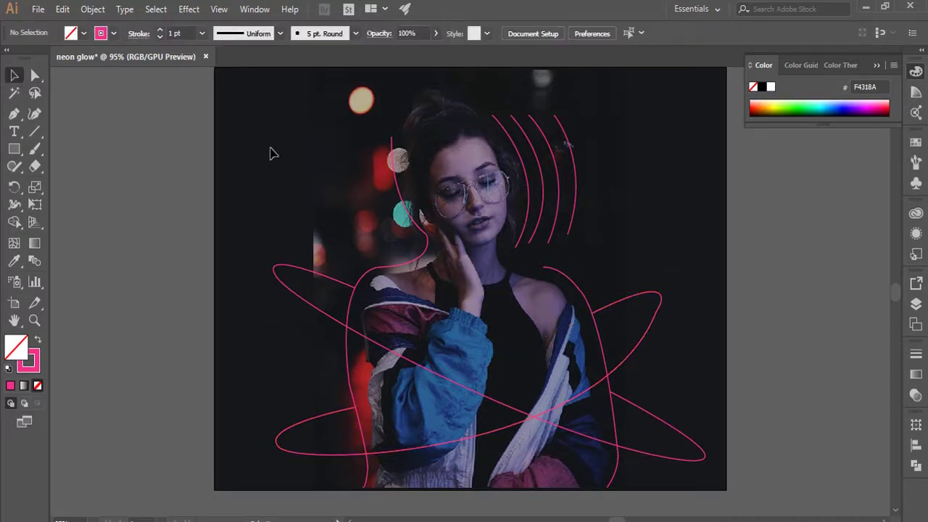
- Reshape the outermost head arc and nudge it slightly left and down
left_click(576, 167)
mouse_move(566, 116)
left_mouse_down()
mouse_move(566, 129)
mouse_move(530, 115)
mouse_move(537, 129)
left_mouse_up()
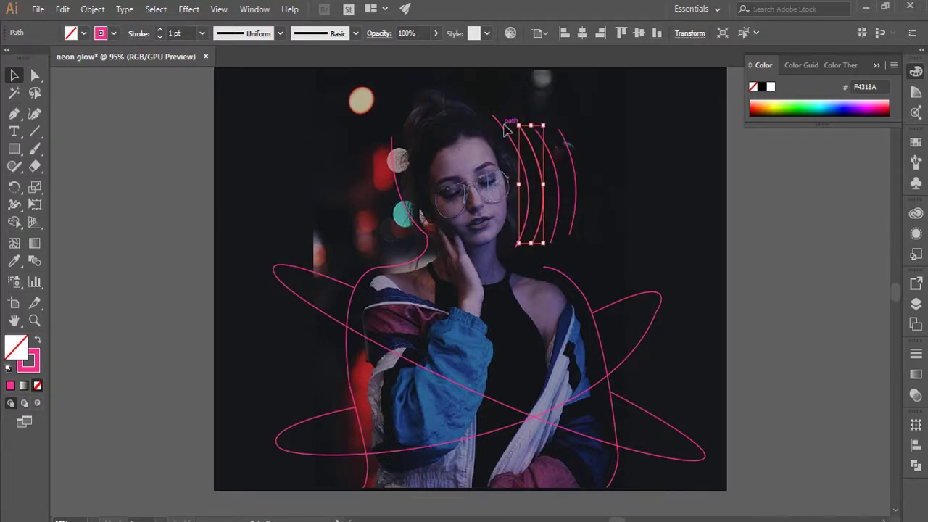
left_click_drag(511, 114, 499, 123)
left_click(755, 230)
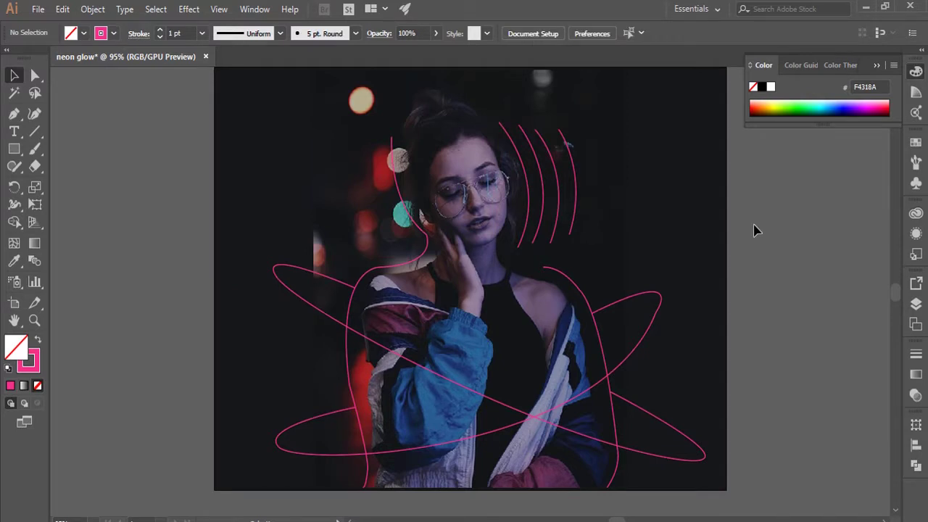
- Round off the orbit loop's pointed tip and smooth the curve at its end
left_click(35, 76)
left_click(659, 311)
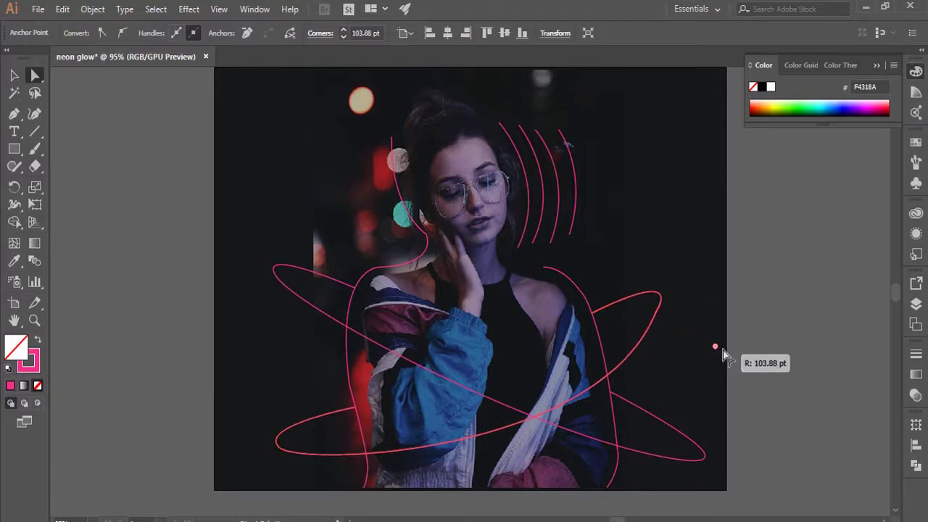
left_click_drag(678, 329, 718, 355)
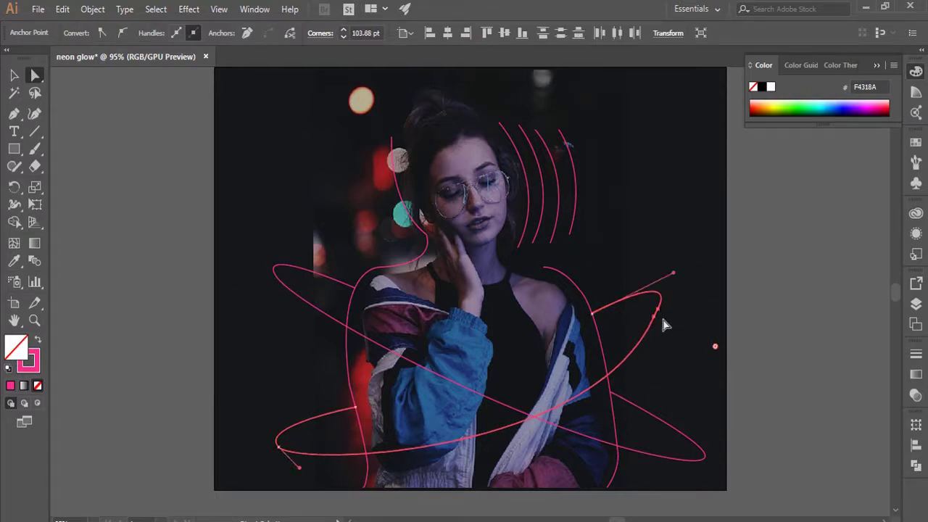
left_click(655, 317)
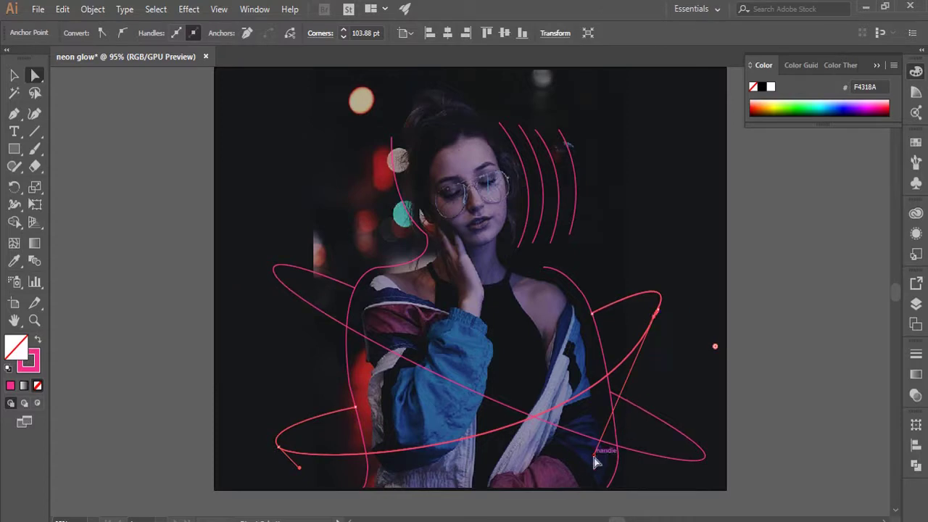
left_click_drag(593, 455, 575, 444)
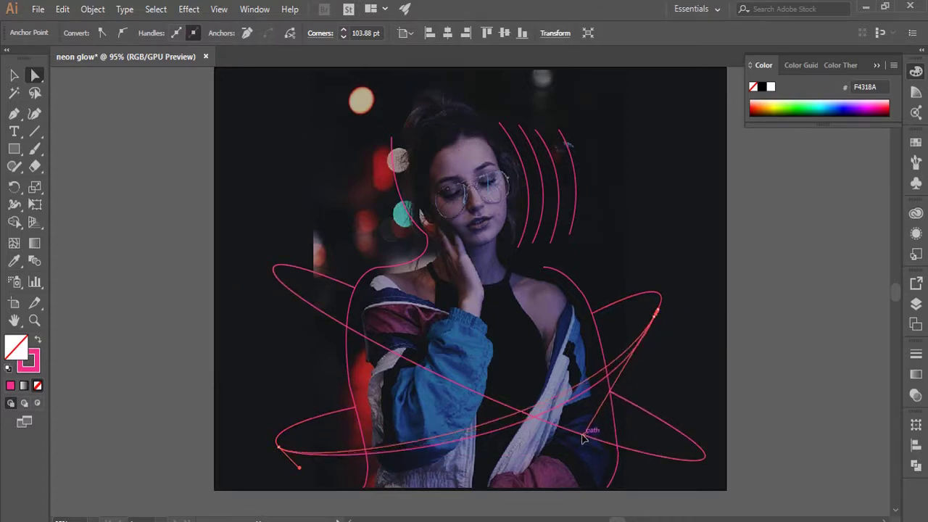
key("p")
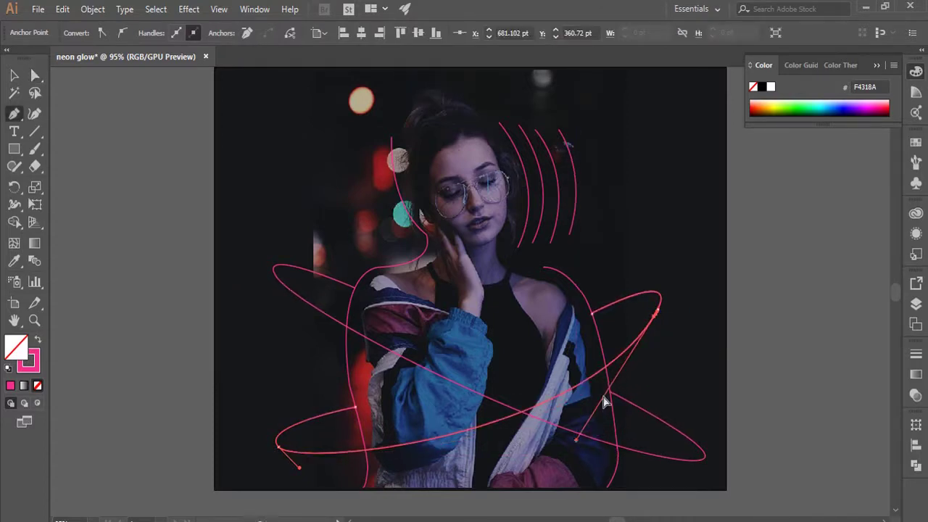
left_click(16, 76)
left_click(123, 139)
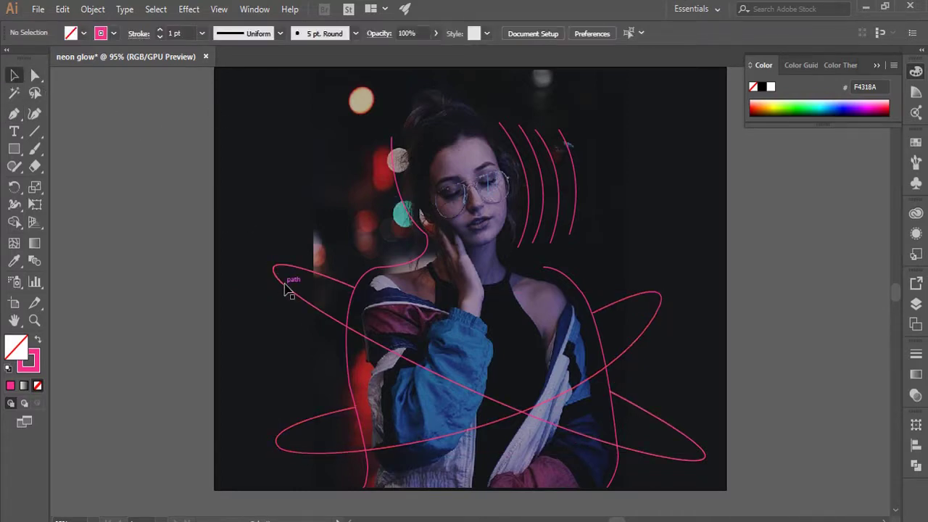
- Duplicate the head arcs and move the copy off the artboard's right side
left_click(530, 174)
left_click(541, 171, "shift")
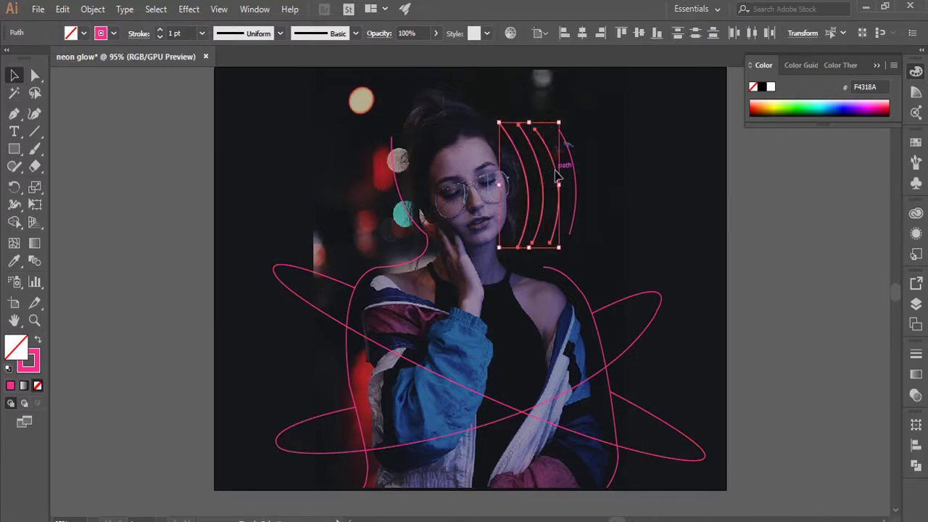
left_click(564, 172, "shift")
key("ctrl+shift+b")
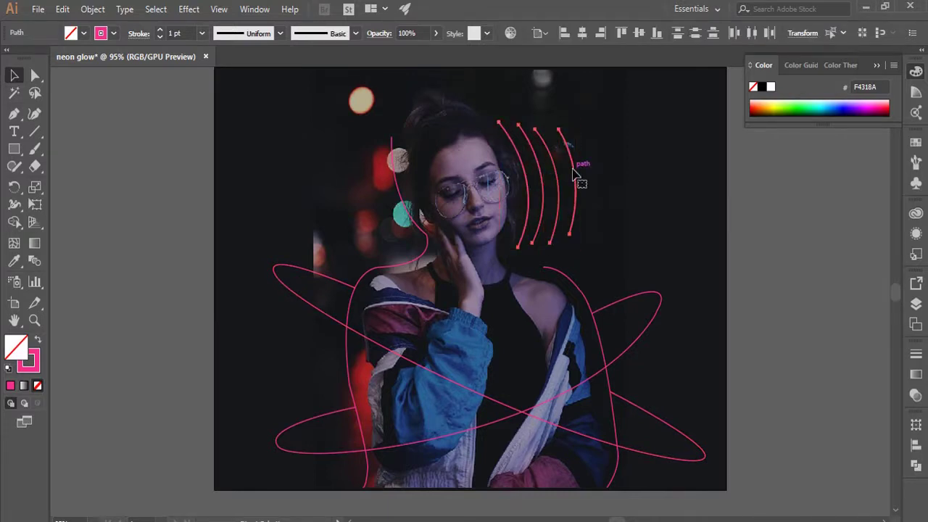
key("ctrl+c")
key("ctrl+v")
left_click_drag(500, 285, 821, 289)
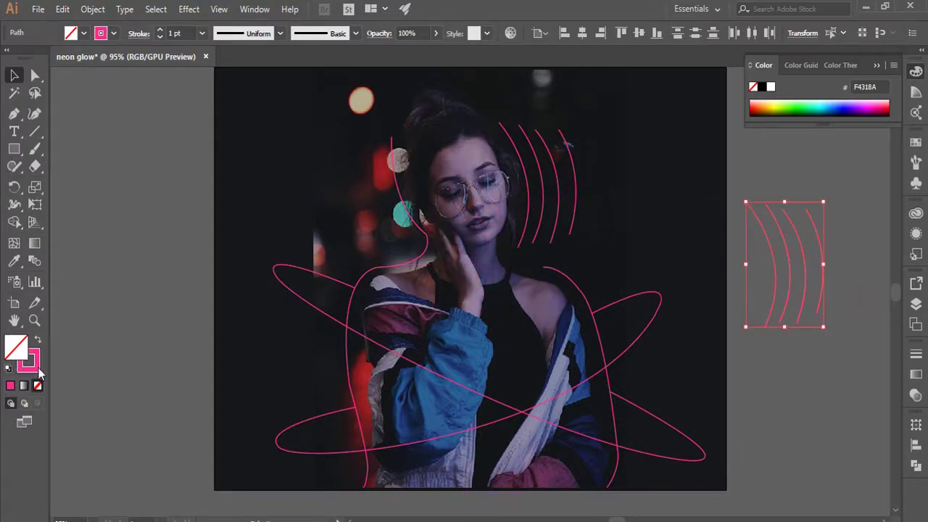
- Recolour the copied arcs' stroke pale pink F9DCEA
double_click(38, 370)
left_click(536, 227)
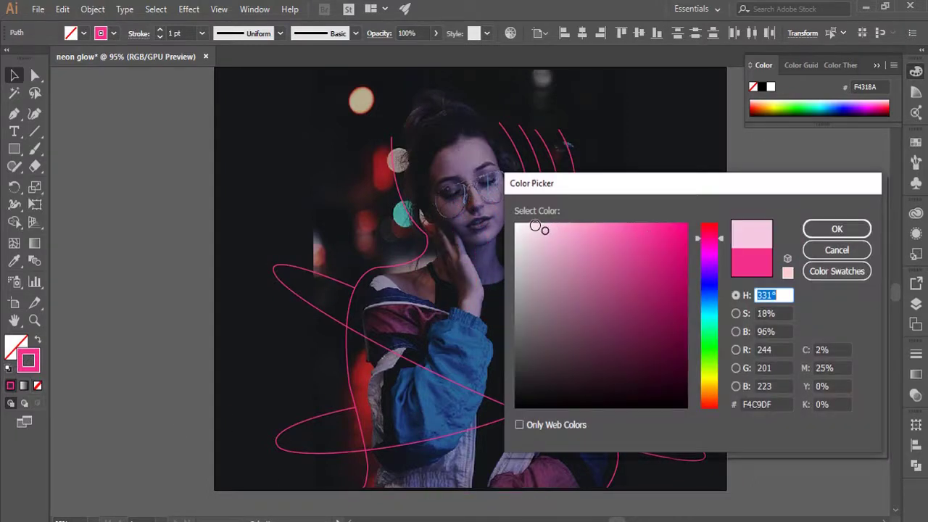
left_click(837, 228)
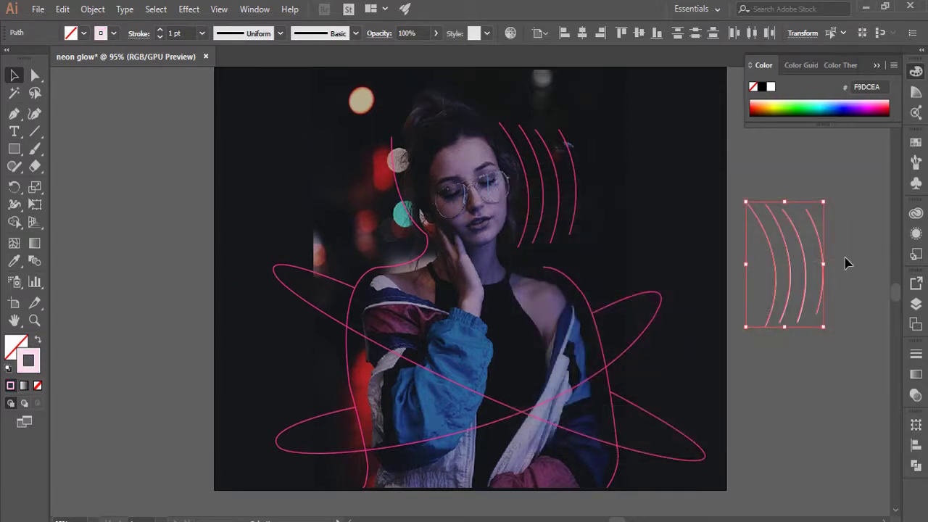
left_click(846, 261)
left_click(820, 312)
left_click(721, 303)
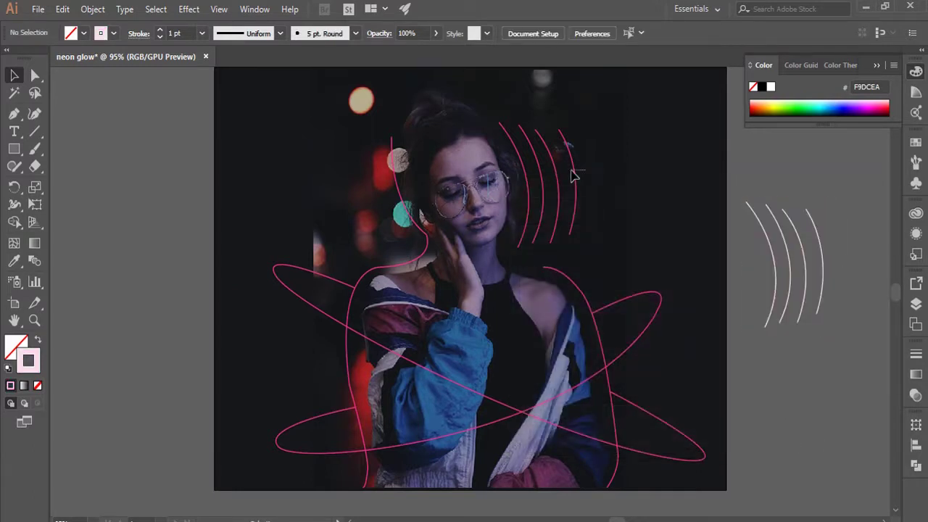
left_click(509, 148)
- Give the pink arcs a 7 pt stroke using the 5 pt. Round brush
left_click(201, 33)
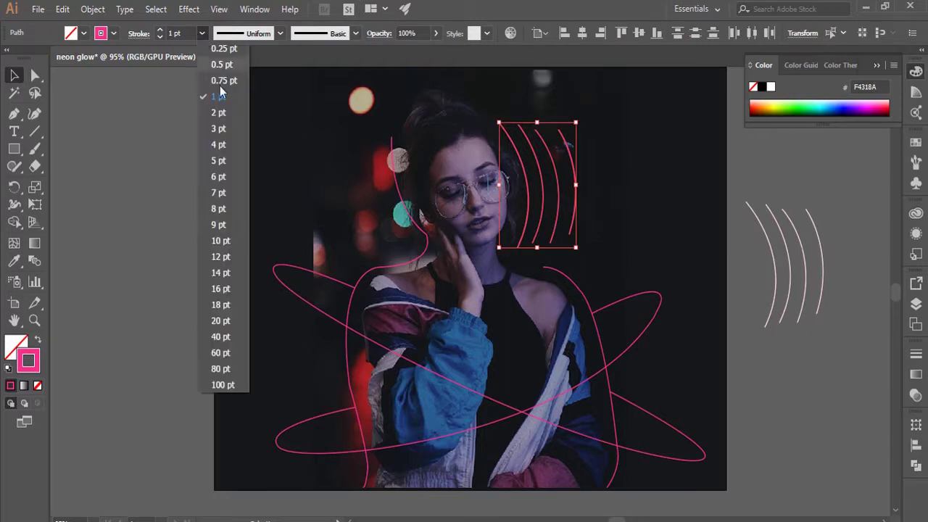
left_click(218, 193)
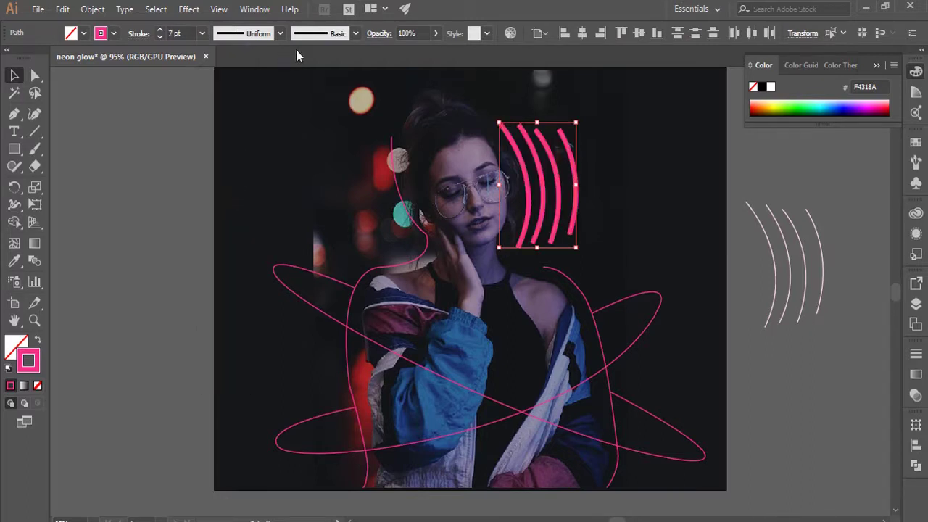
left_click(356, 34)
left_click(234, 66)
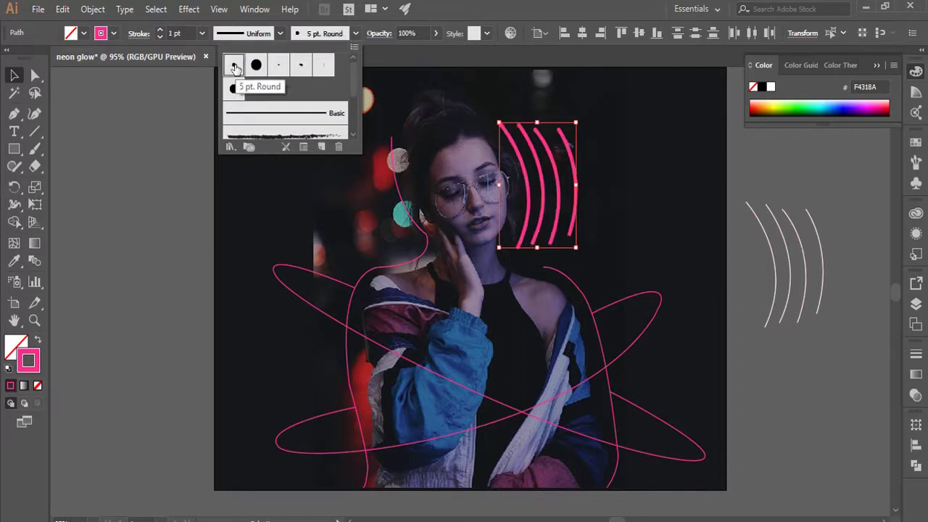
left_click(188, 90)
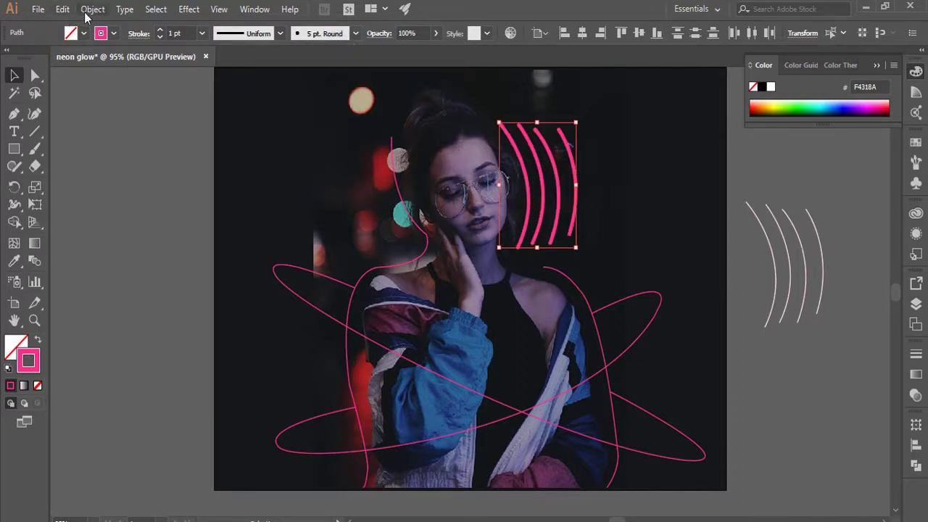
- Start applying a Gaussian Blur to the arcs
left_click(185, 10)
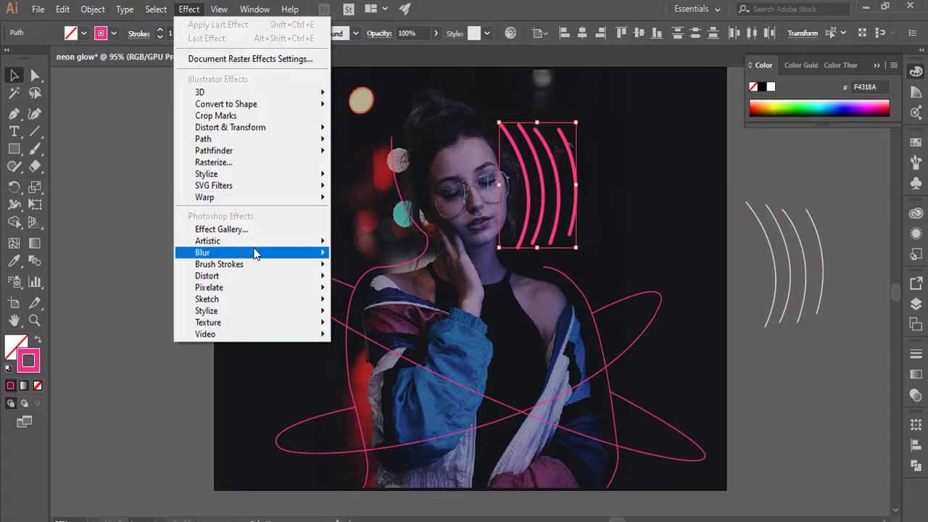
mouse_move(202, 253)
left_click(346, 255)
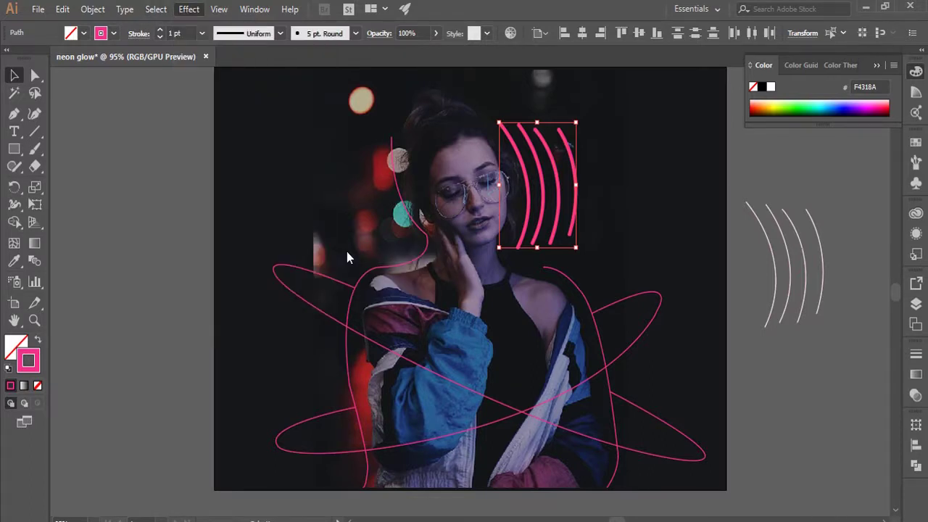
mouse_move(717, 190)
left_mouse_down()
mouse_move(180, 142)
mouse_move(152, 173)
mouse_move(183, 176)
left_mouse_up()
- Apply the blur to the pink head arcs and lay the pale arc copies over them
left_click(117, 203)
left_click(193, 202)
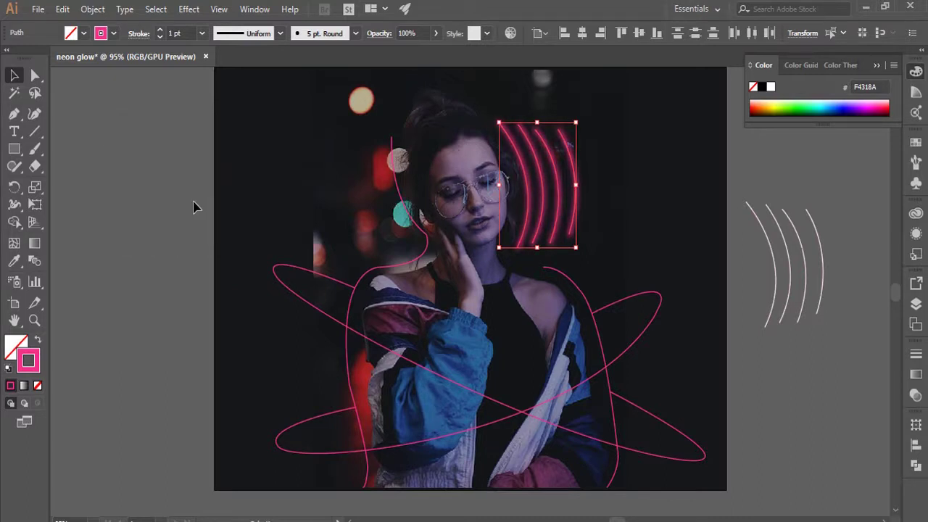
left_click(170, 236)
left_click(785, 277)
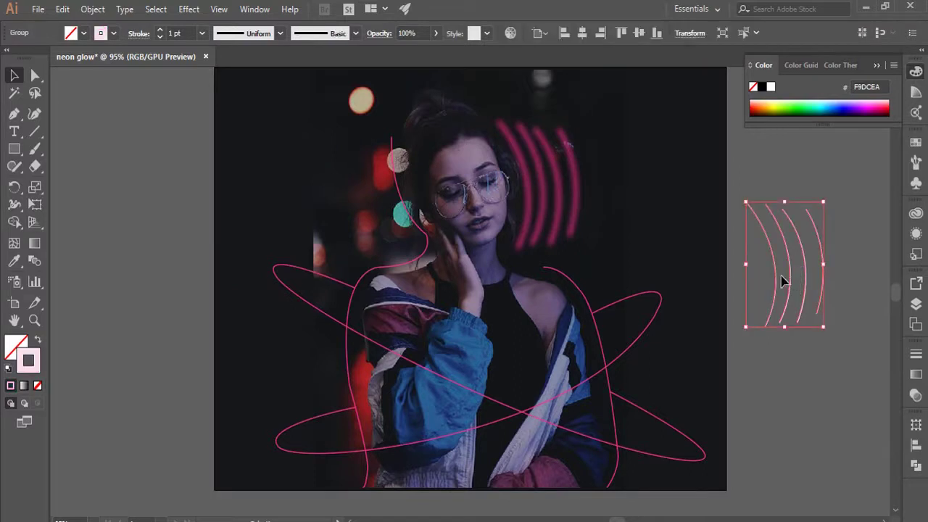
left_click_drag(792, 278, 546, 205)
left_click(761, 245)
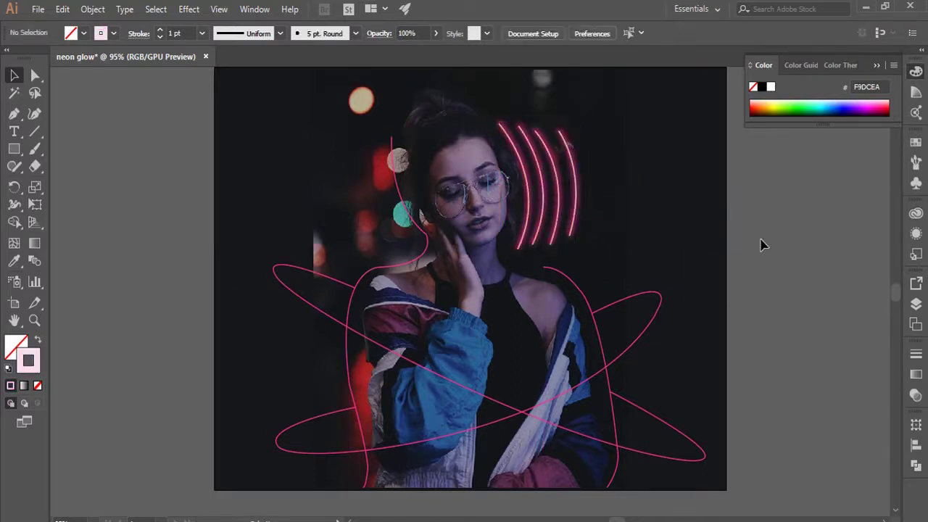
- Try a 9 pt stroke on the left-side curve, undo it, and put a spare copy on the pasteboard
left_click(425, 257)
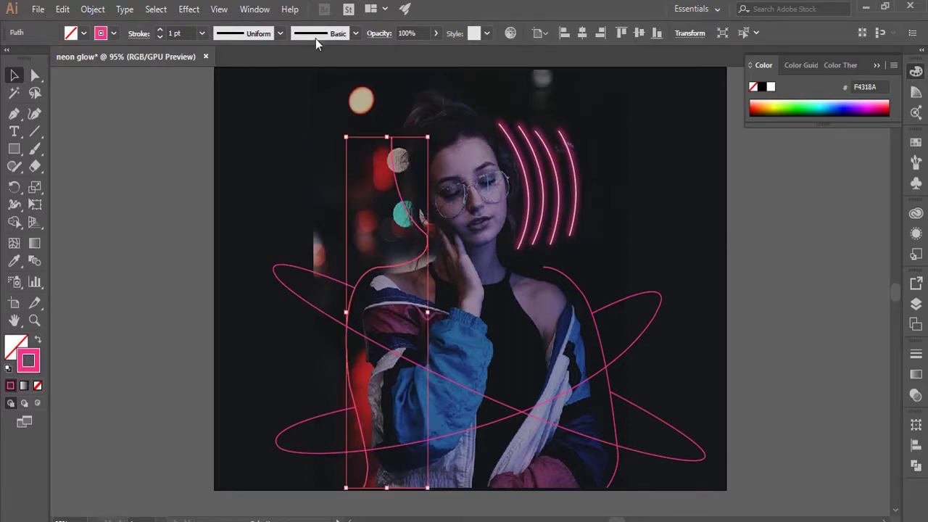
left_click(203, 34)
left_click(219, 224)
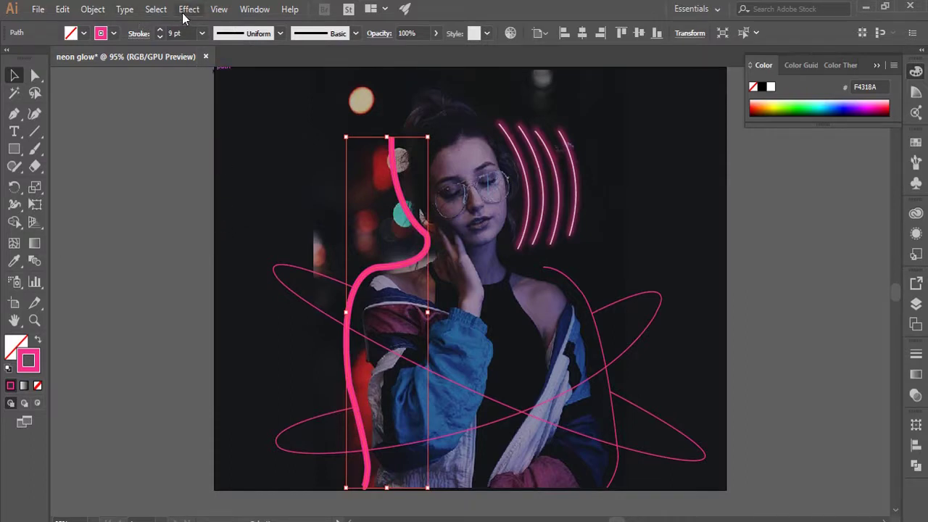
key("ctrl+z")
left_click(404, 260)
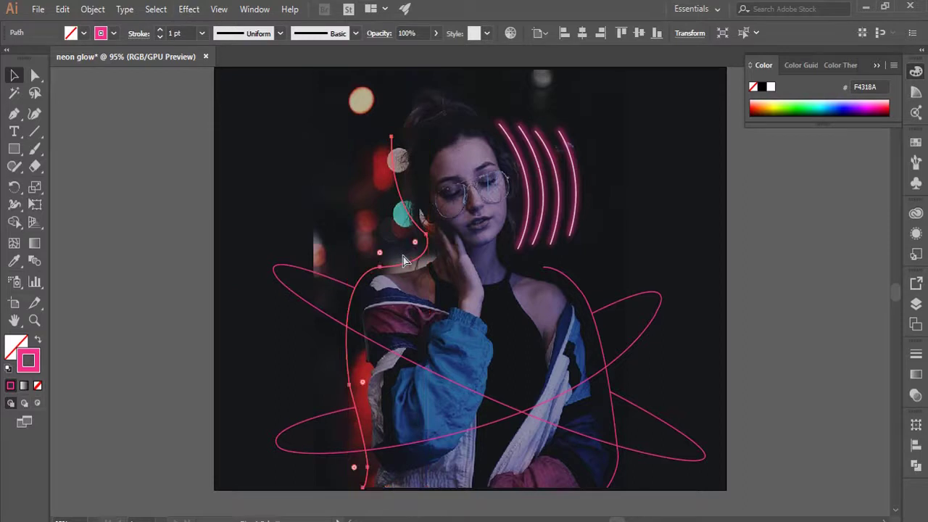
left_click(468, 272)
left_click_drag(502, 243, 167, 210)
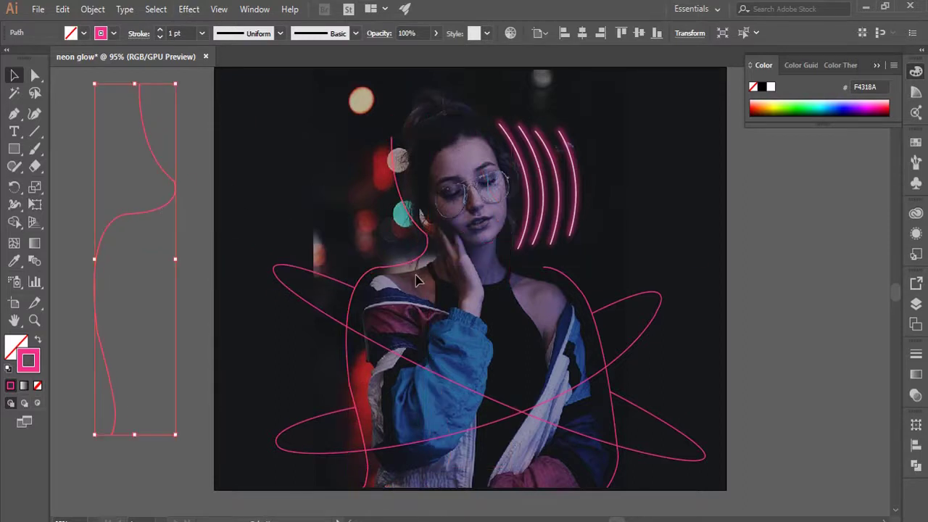
- Give the original left-side curve a 9 pt stroke and a Gaussian Blur of about 23.6 px
left_click(401, 267)
left_click(201, 36)
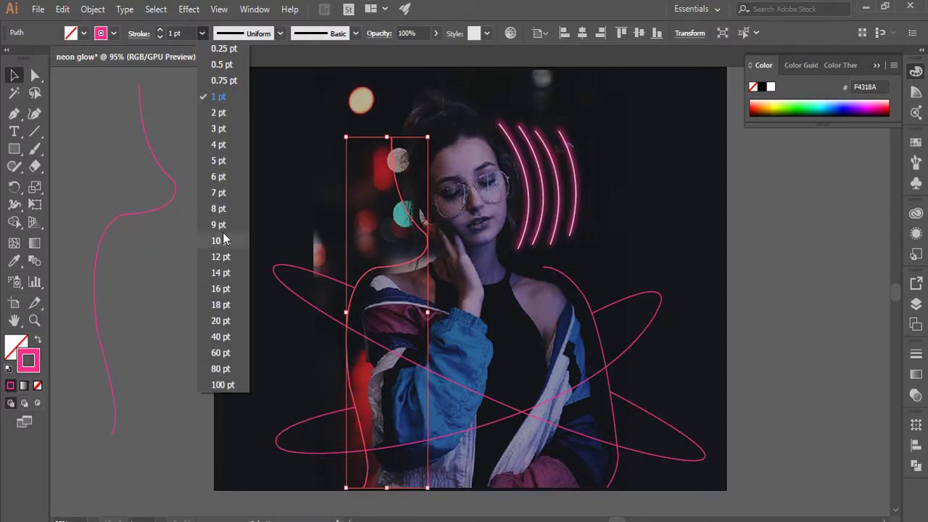
left_click(225, 233)
left_click(187, 9)
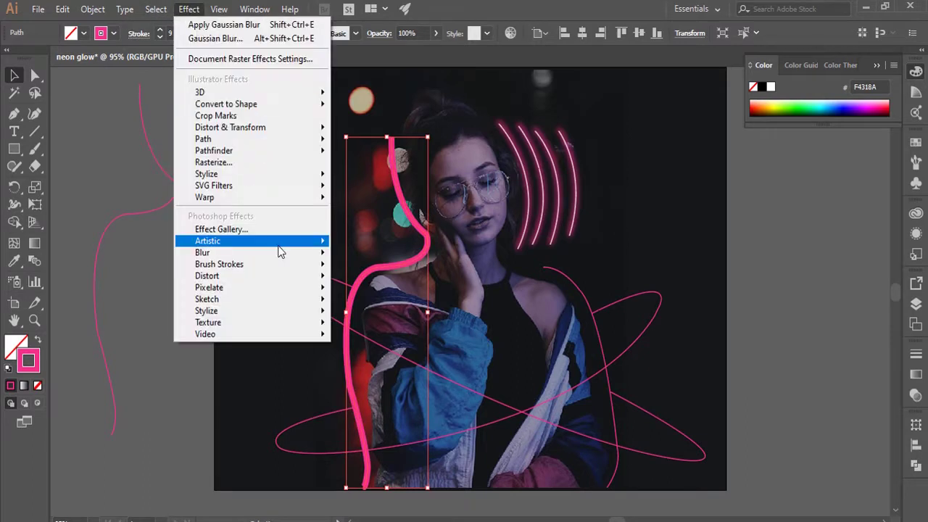
mouse_move(203, 253)
left_click(320, 254)
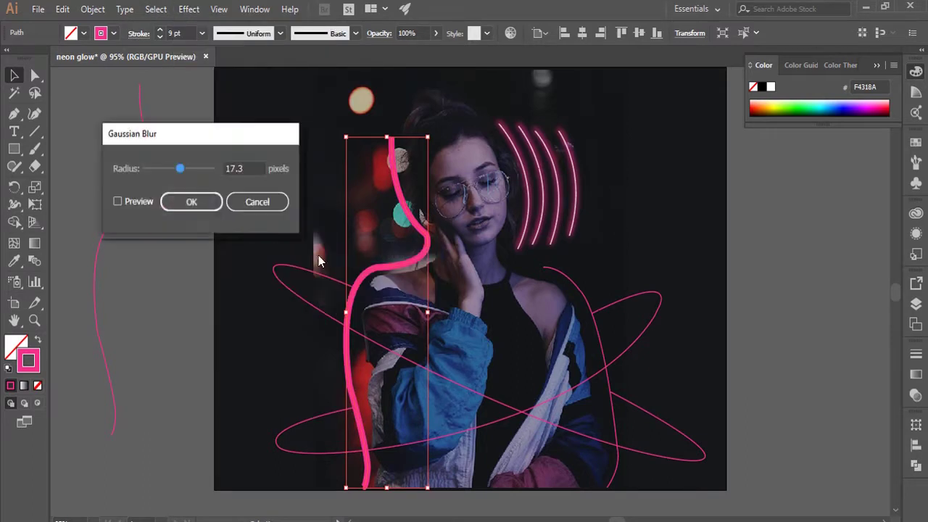
left_click(119, 204)
left_click_drag(181, 170, 184, 169)
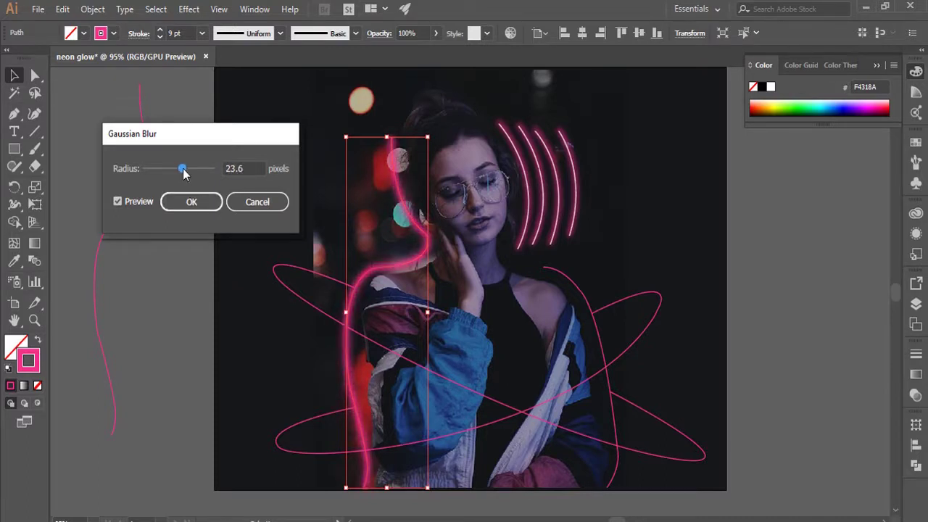
- Apply the glow blur to the curve, then undo an accidental light pink recolour of it
left_click(205, 204)
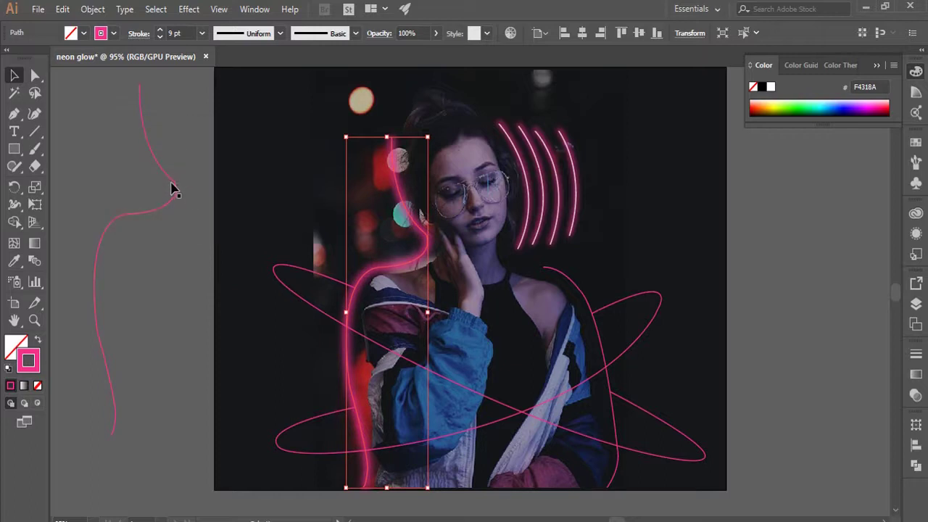
double_click(35, 357)
left_click(543, 224)
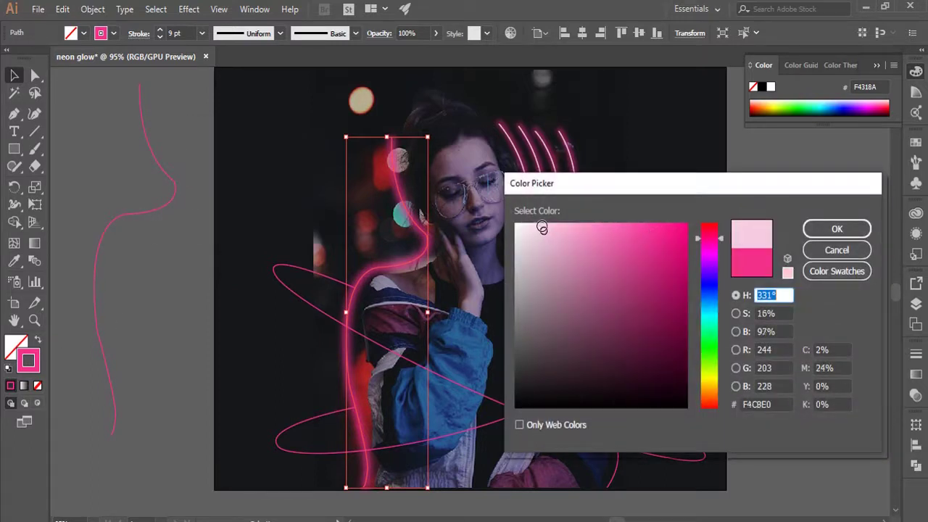
left_click(835, 249)
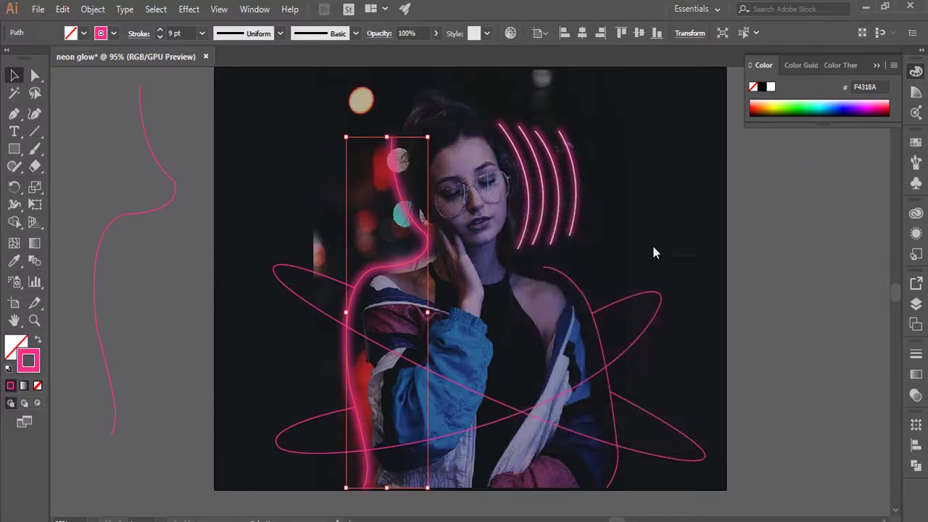
left_click(176, 187)
key("ctrl+z")
- Colour the spare pasteboard curve light pink F7D0E4
left_click(182, 286)
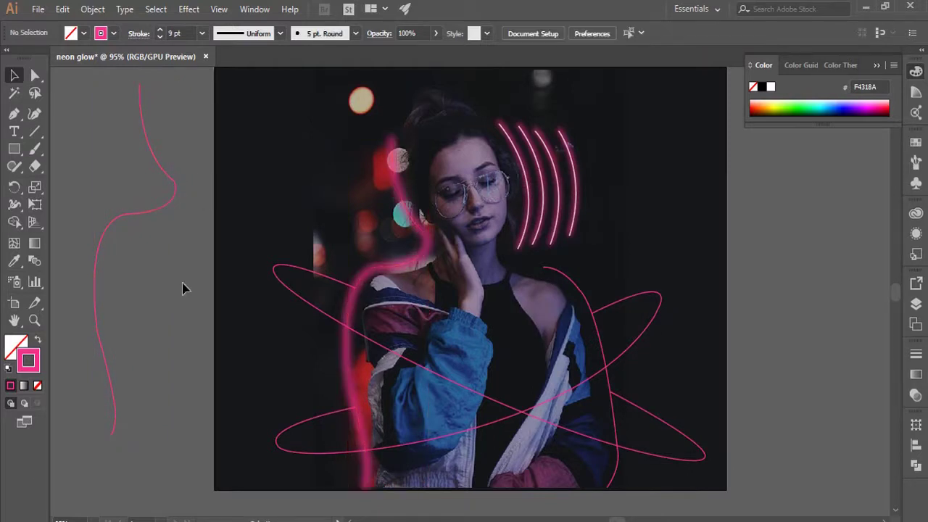
left_click(168, 208)
double_click(34, 359)
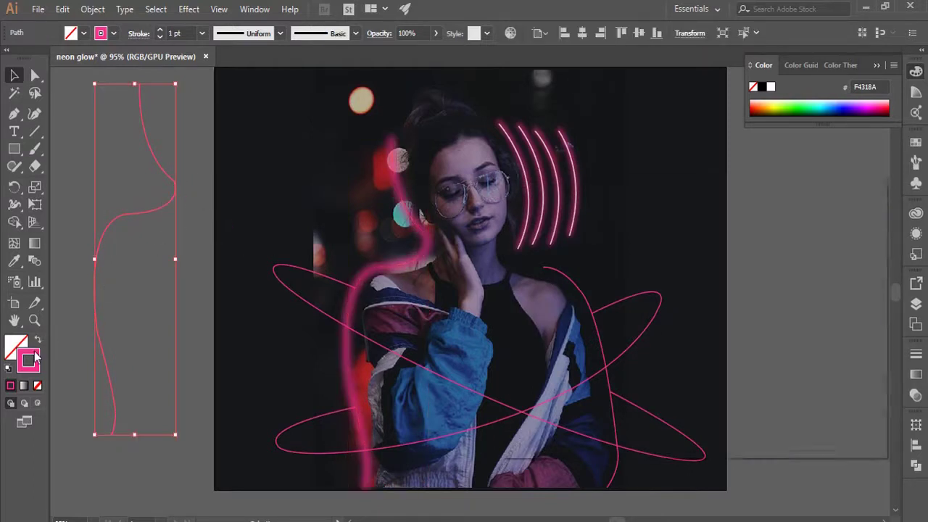
left_click(539, 228)
left_click(836, 228)
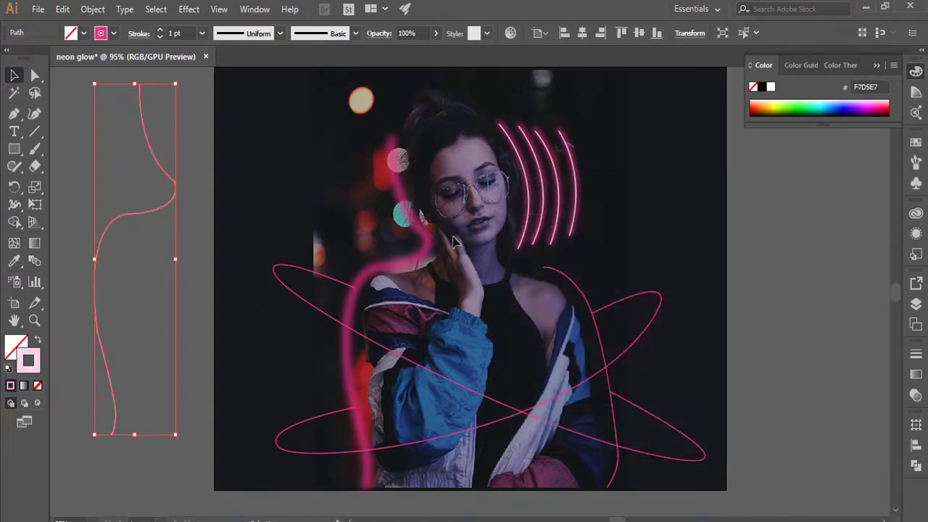
- Lay the light pink curve over the blurred glow curve as a neon core
left_click(218, 212)
left_click_drag(176, 192, 427, 249)
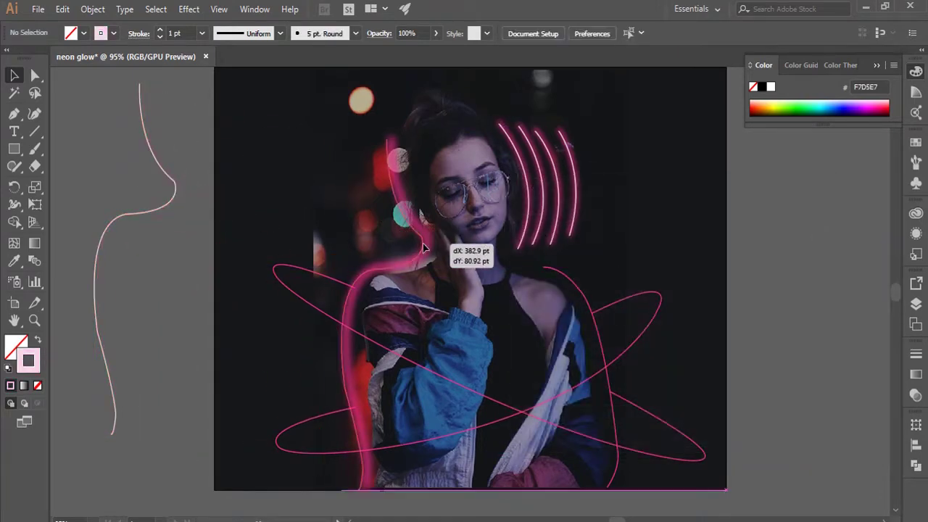
left_click(135, 260)
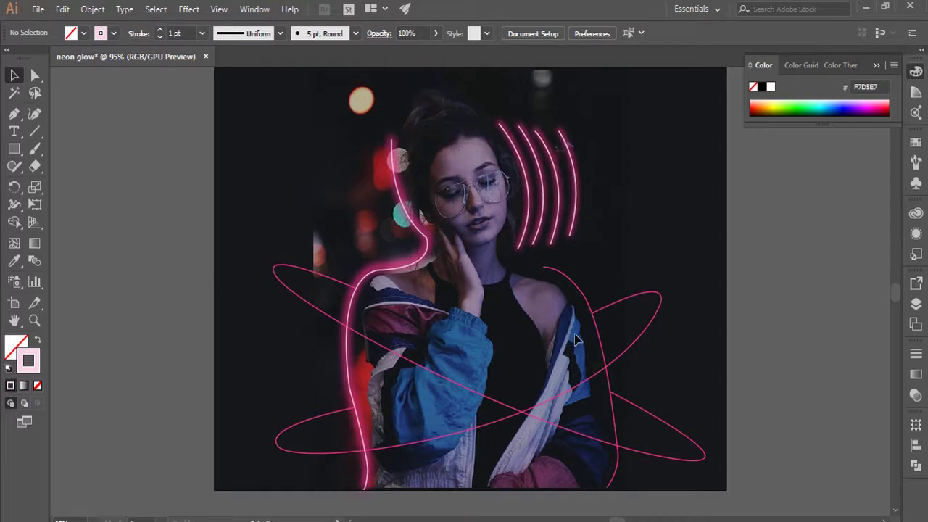
left_click(580, 208)
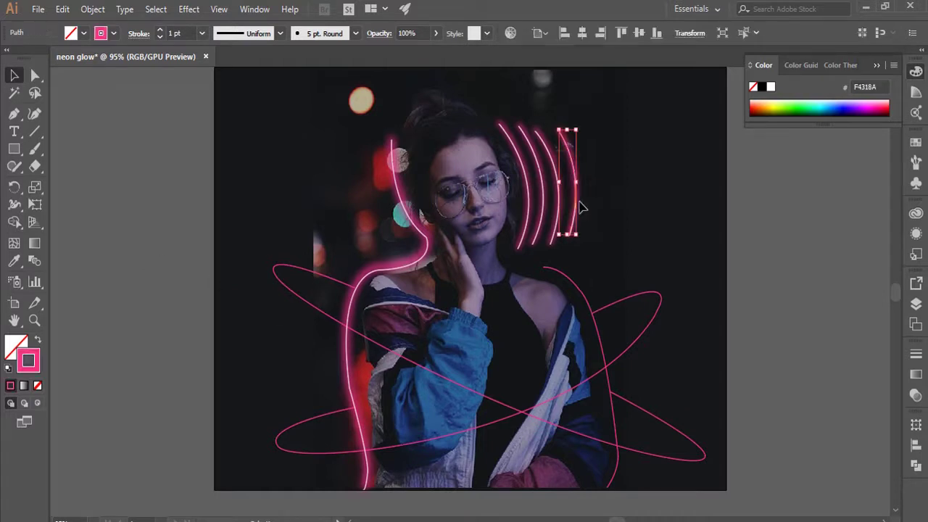
- Try 4 pt and 12 pt strokes on the right-side curve, then undo
left_click(713, 245)
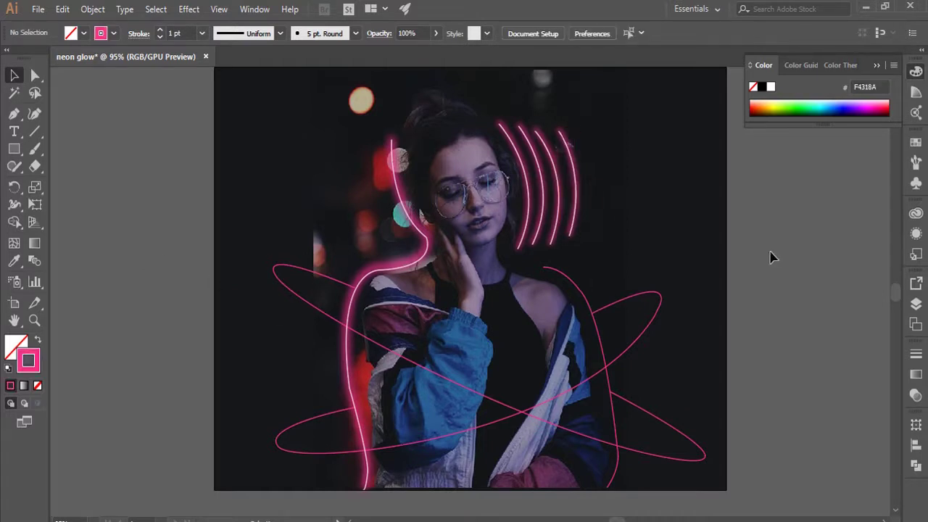
left_click(589, 299)
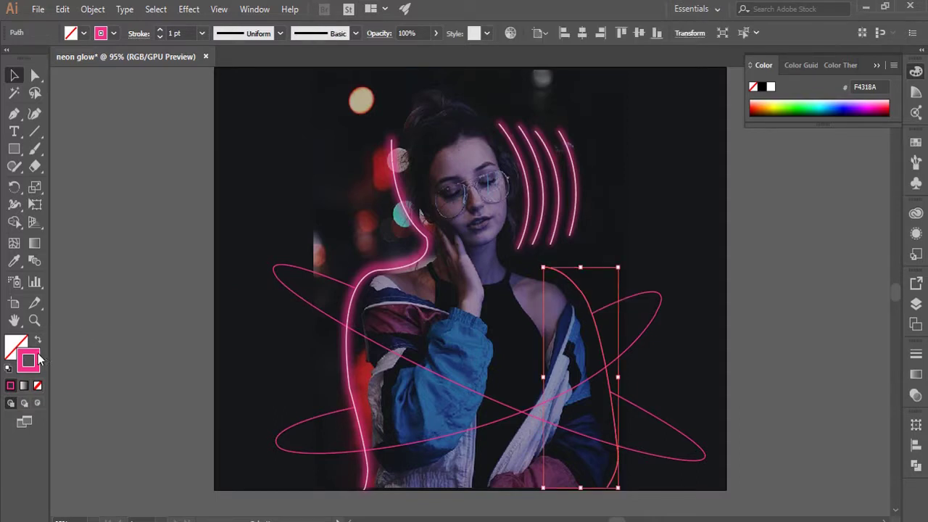
left_click(202, 33)
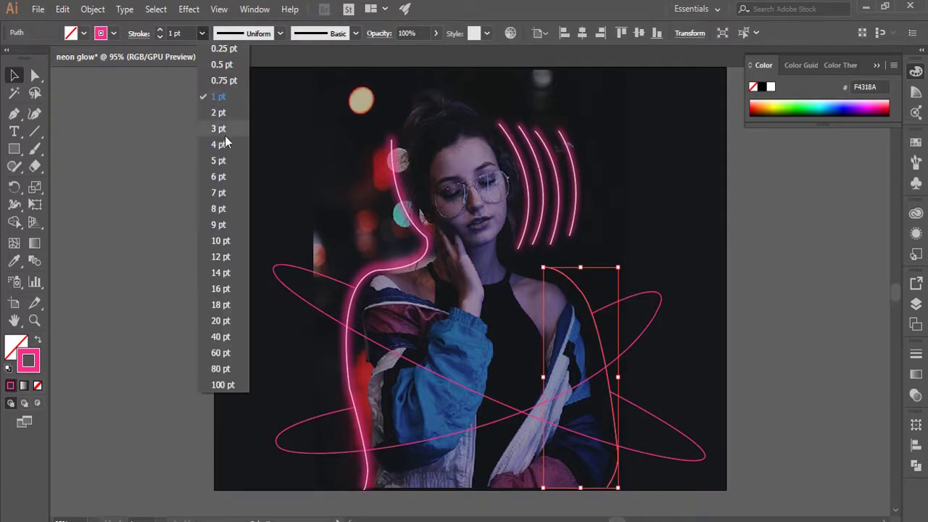
left_click(224, 145)
left_click(202, 34)
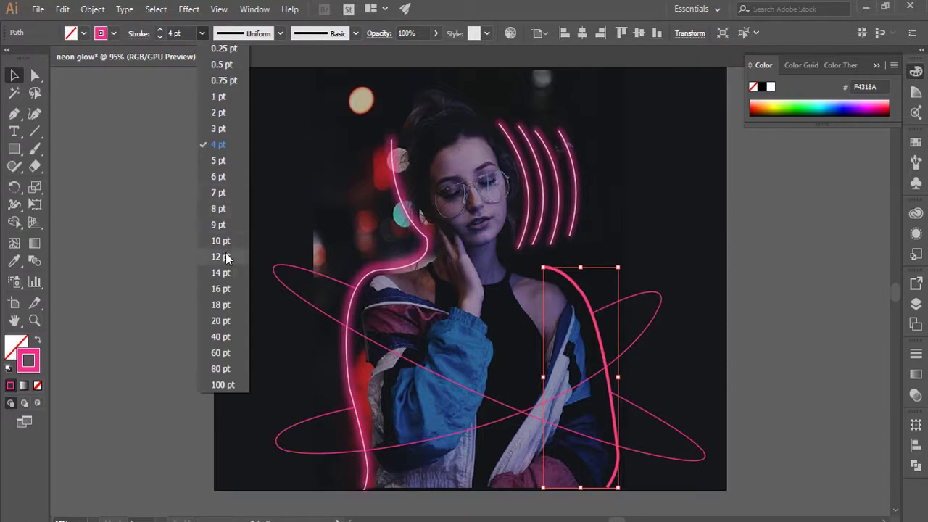
left_click(224, 259)
key("ctrl+z")
key("ctrl+z")
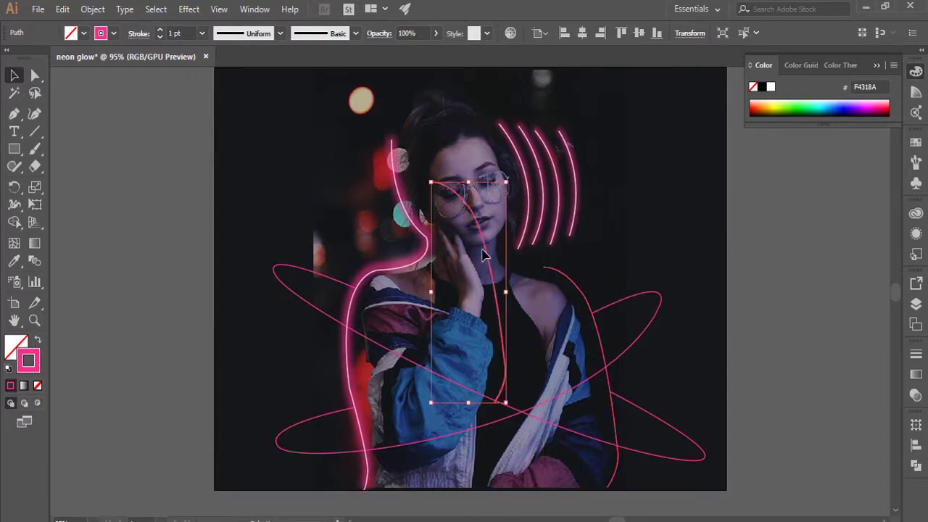
- Place a spare copy of the right-side curve on the pasteboard, coloured light pink
left_click_drag(546, 254, 810, 255)
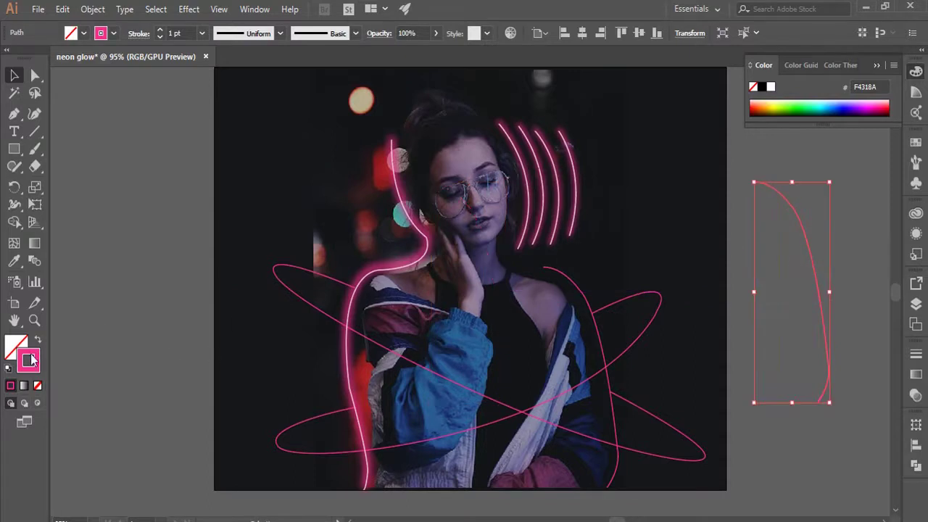
double_click(29, 360)
left_click_drag(542, 229, 535, 222)
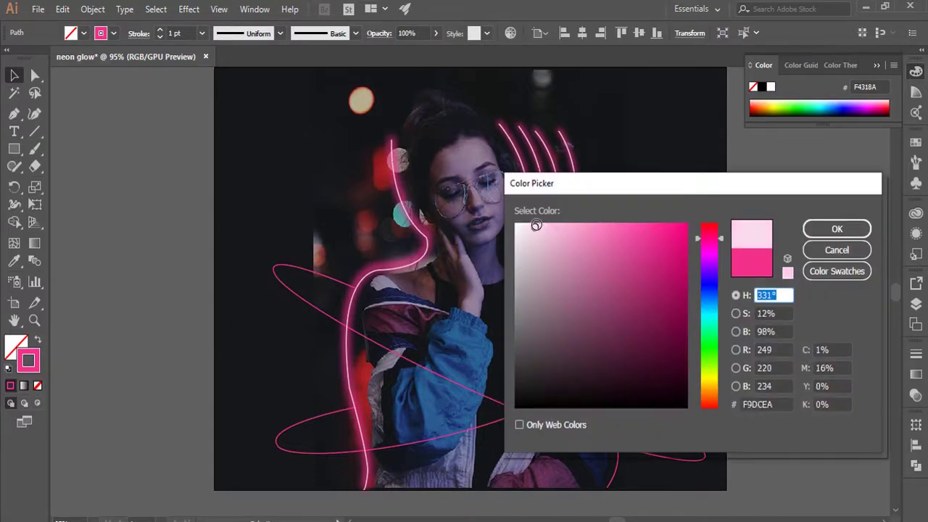
left_click(837, 228)
left_click(815, 384)
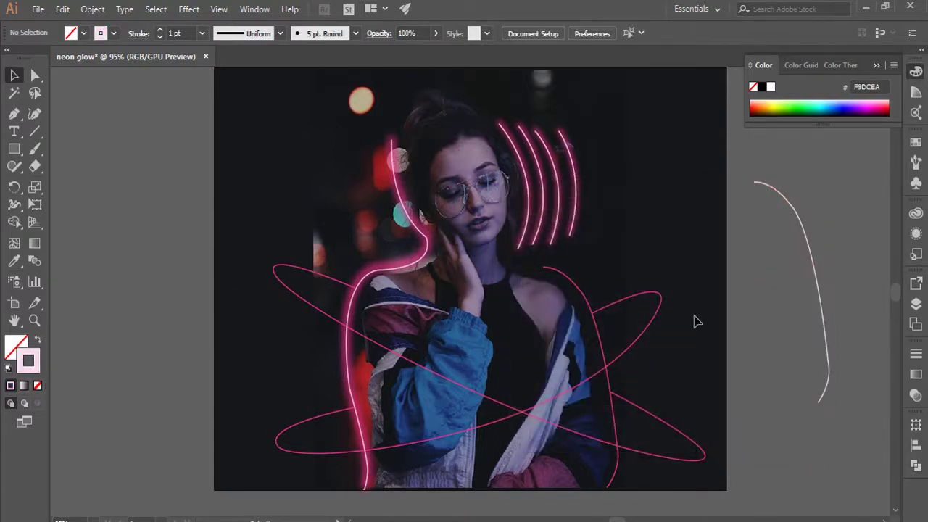
- Give the right shoulder curve a 12 pt stroke and a Gaussian Blur of about 40.6 px
left_click(577, 285)
left_click(203, 33)
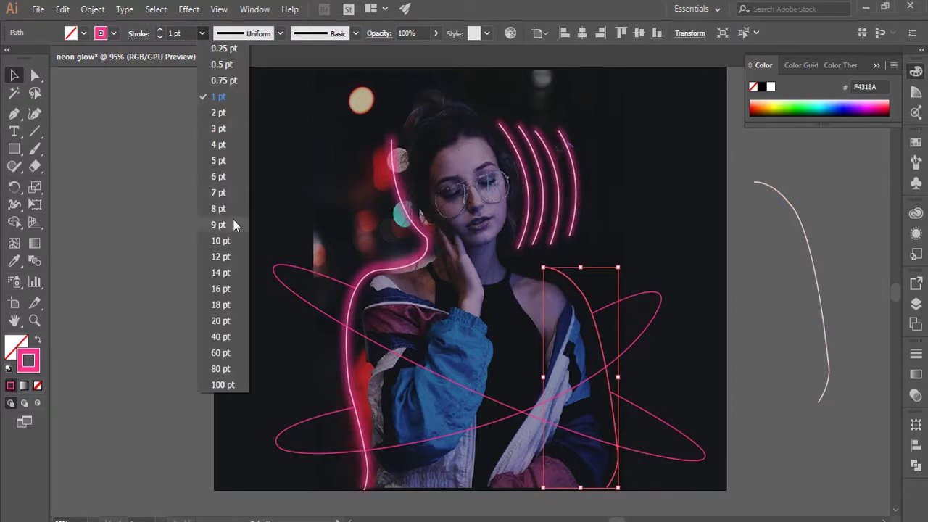
left_click(229, 256)
left_click(186, 9)
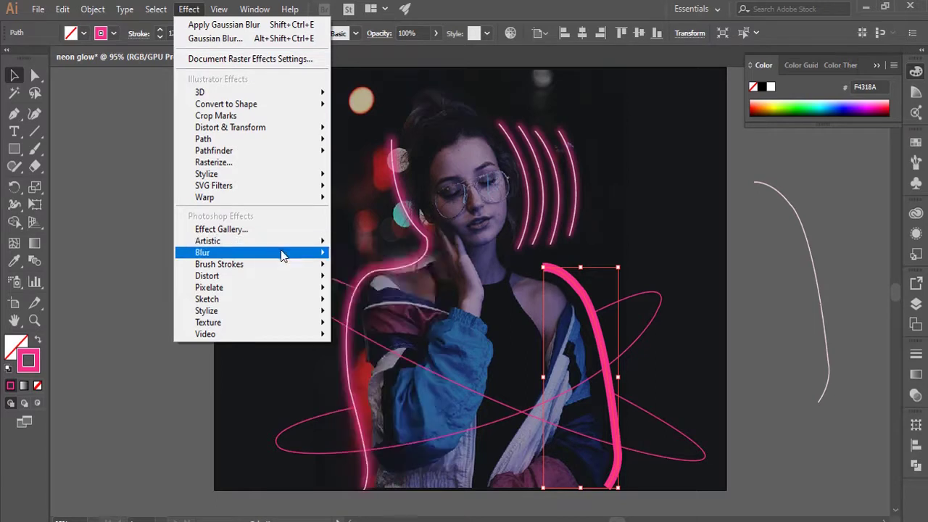
mouse_move(217, 252)
left_click(378, 255)
left_click(118, 201)
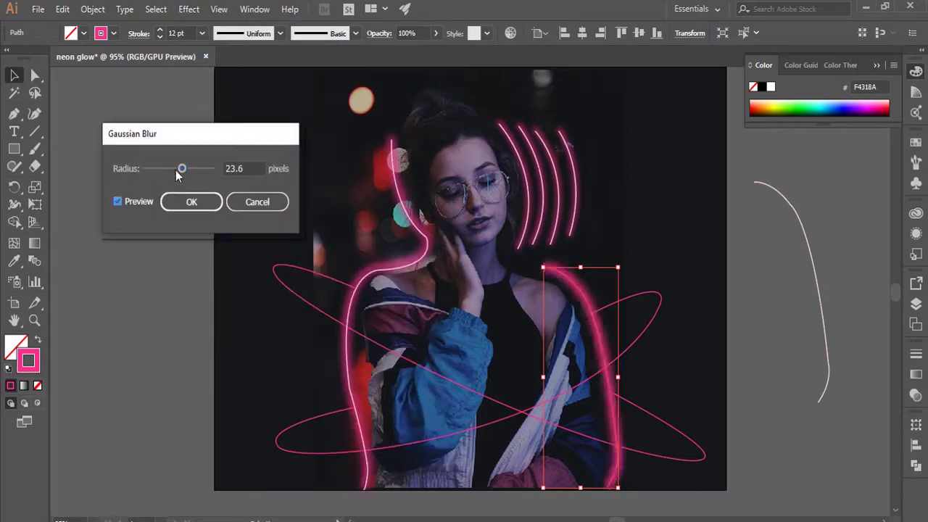
left_click_drag(176, 174, 200, 179)
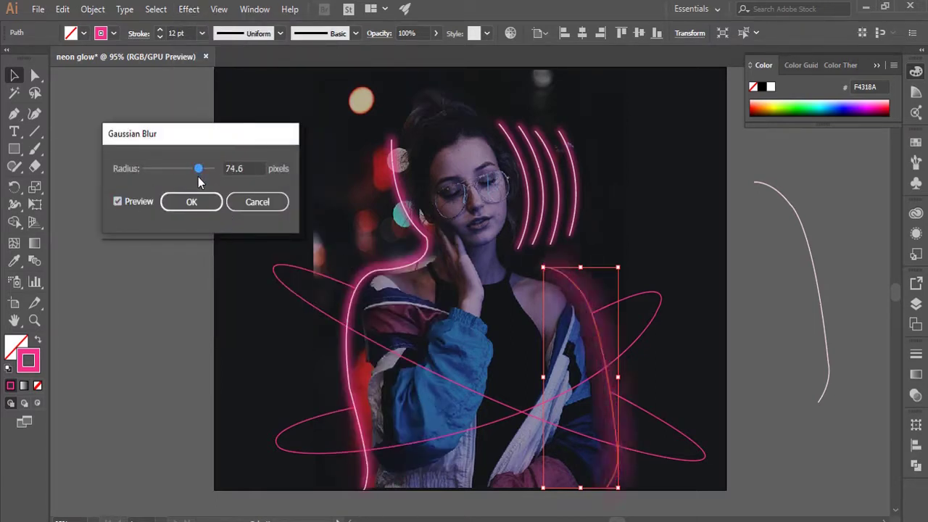
left_click_drag(199, 176, 191, 171)
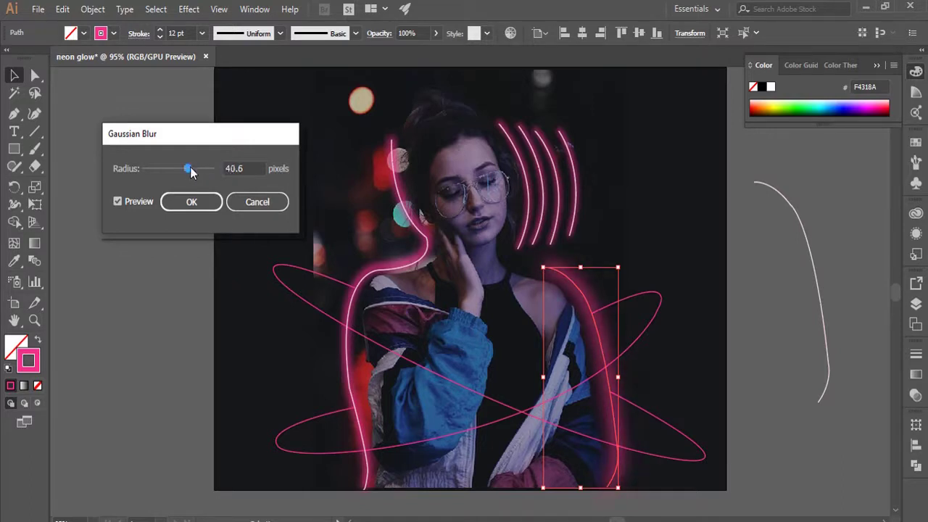
left_click(204, 202)
- Lay the thin pink copy over the blurred right shoulder glow
left_click_drag(812, 249, 601, 337)
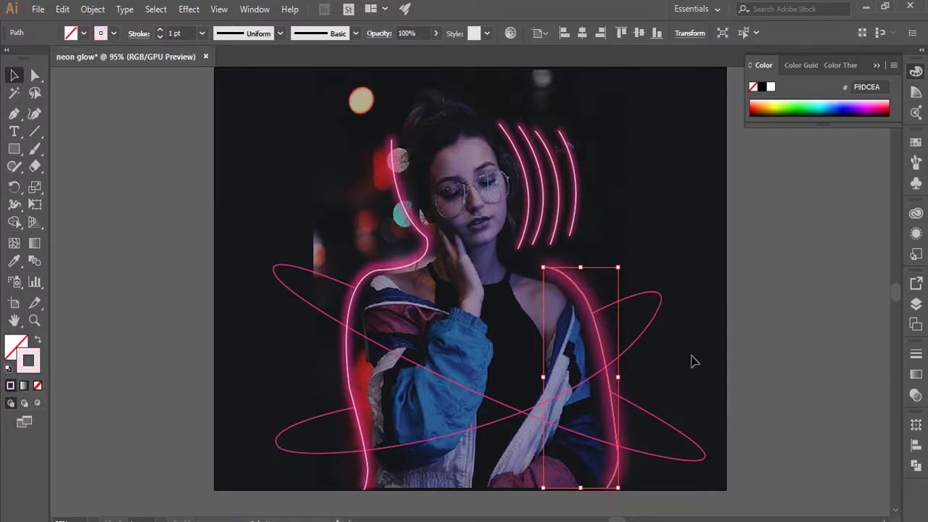
left_click(805, 366)
left_click(602, 355)
left_click(725, 357)
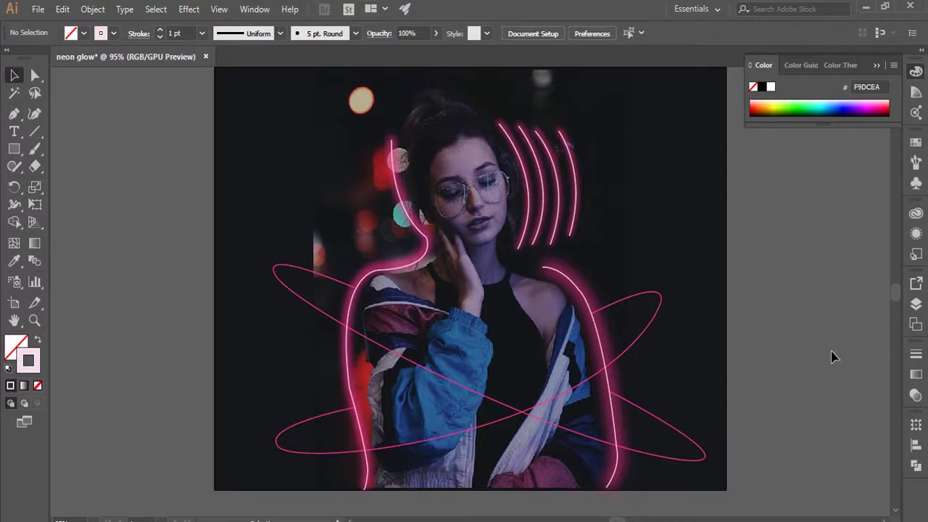
- Recolour the flatter orbit ellipse's stroke cyan
left_click(658, 297)
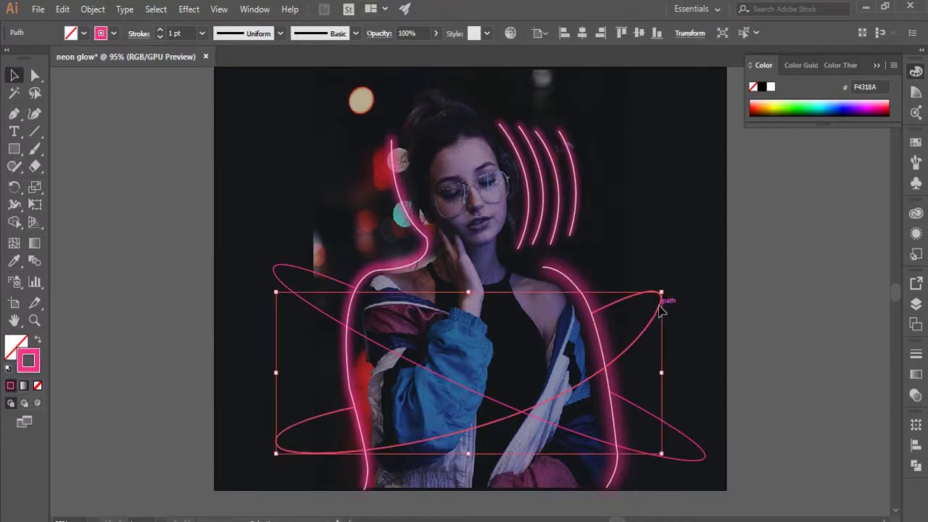
left_click(678, 446, "shift")
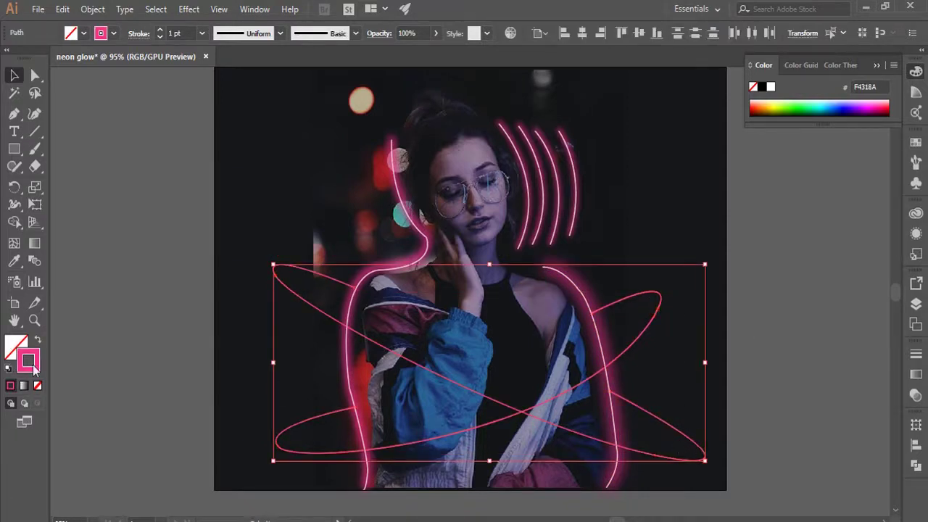
left_click(216, 364)
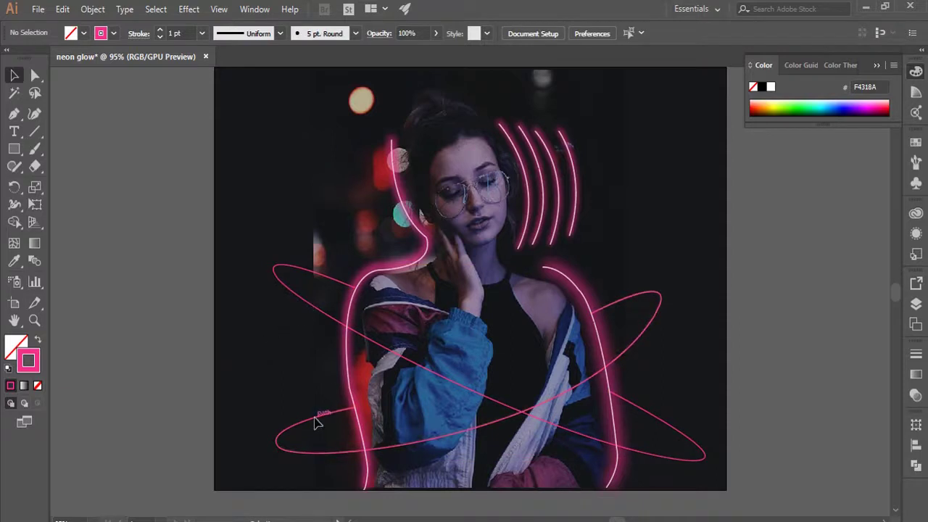
left_click(317, 422)
double_click(36, 362)
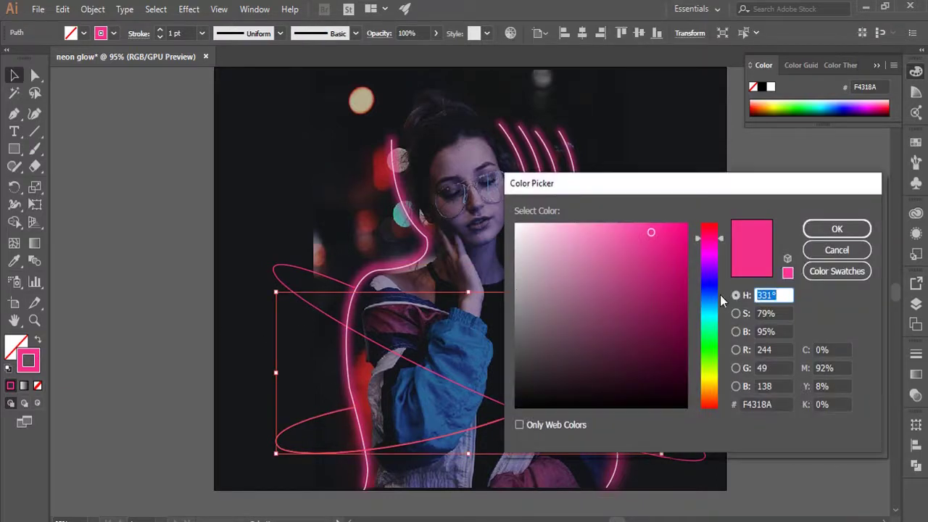
left_click(711, 312)
left_click(664, 249)
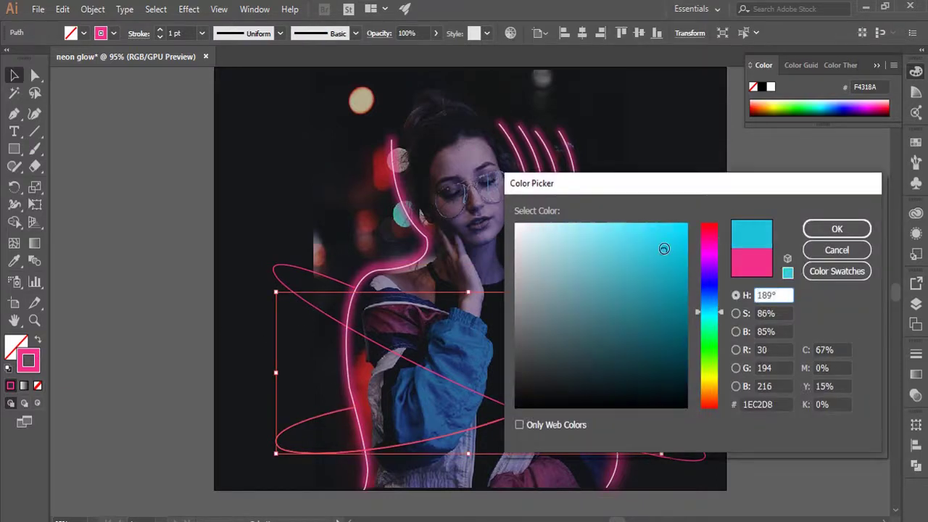
left_click(837, 229)
left_click(765, 355)
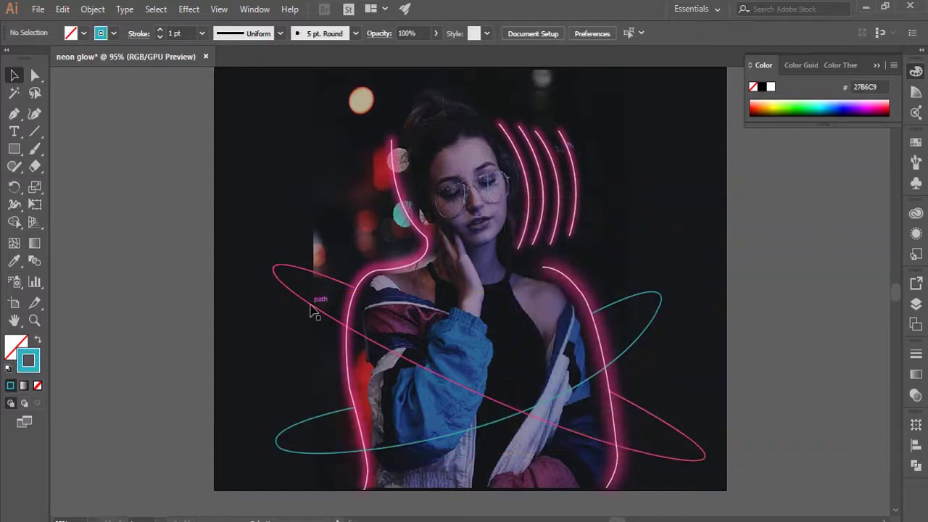
- Recolour the tilted orbit ellipse's stroke yellow
left_click(312, 297)
double_click(36, 357)
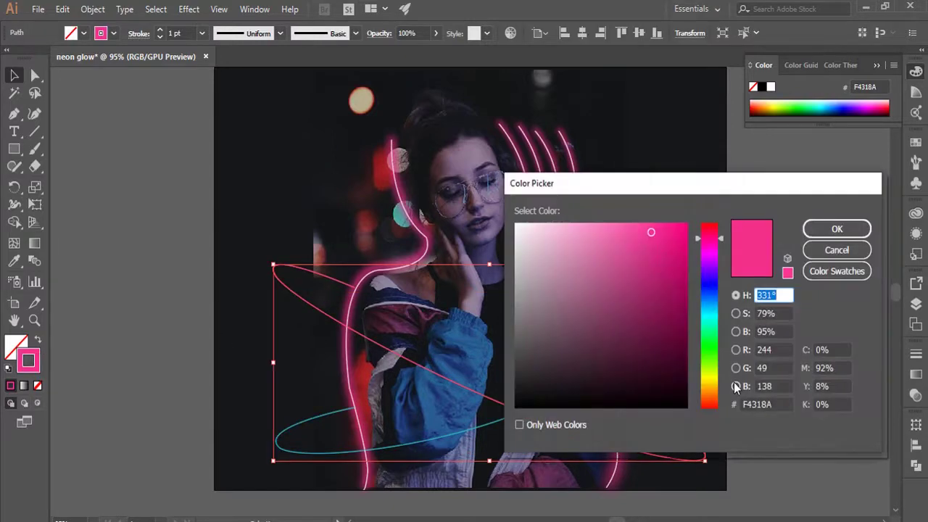
left_click(710, 380)
left_click(648, 243)
left_click(837, 230)
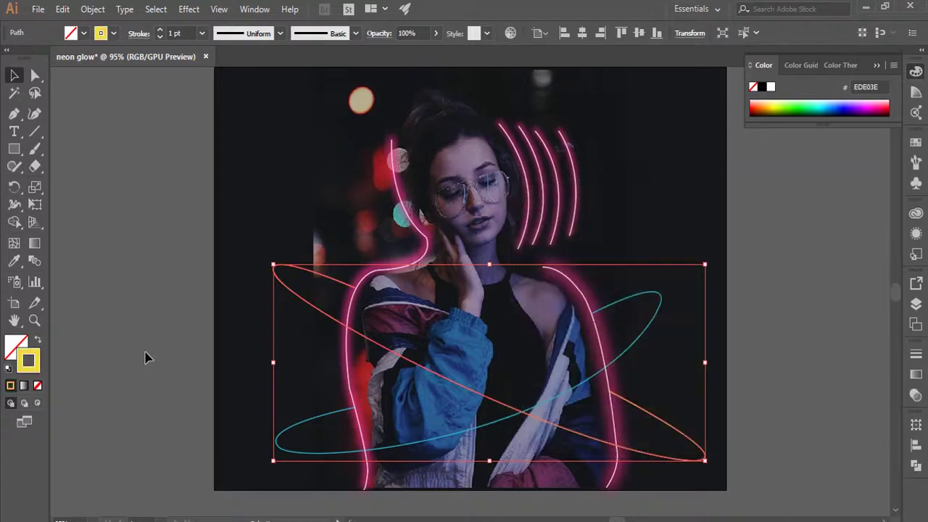
left_click(149, 351)
- Copy both ellipses and move the copies off the artboard to the upper left
left_click(322, 317)
left_click(321, 414, "shift")
key("ctrl+shift+b")
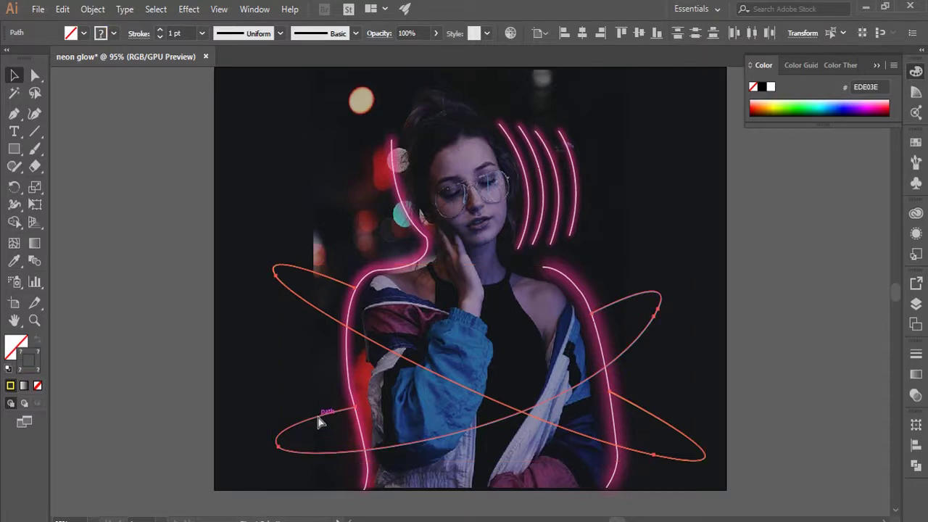
key("ctrl+c")
key("ctrl+v")
left_click_drag(493, 342, 93, 212)
left_click(155, 362)
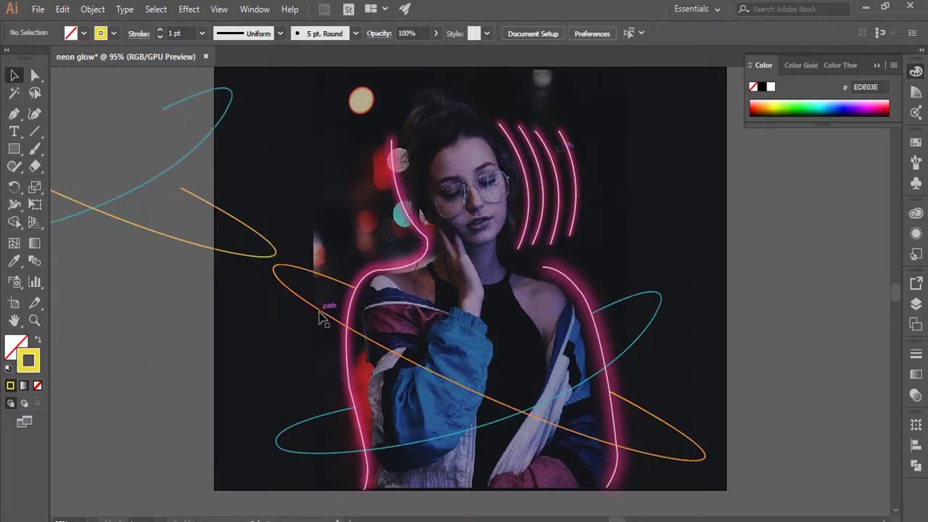
- Increase the yellow ellipse's stroke weight to 12 pt
left_click(320, 305)
left_click(298, 351)
left_click(322, 312)
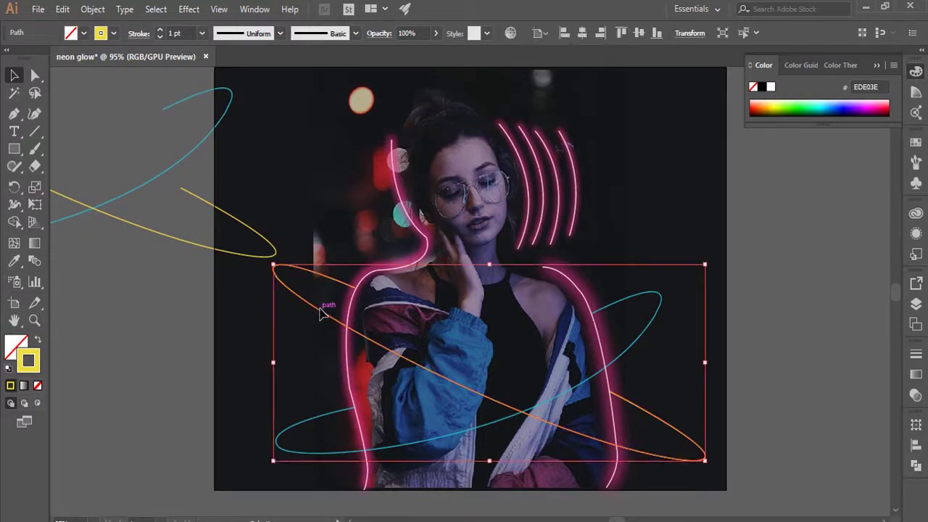
left_click(201, 34)
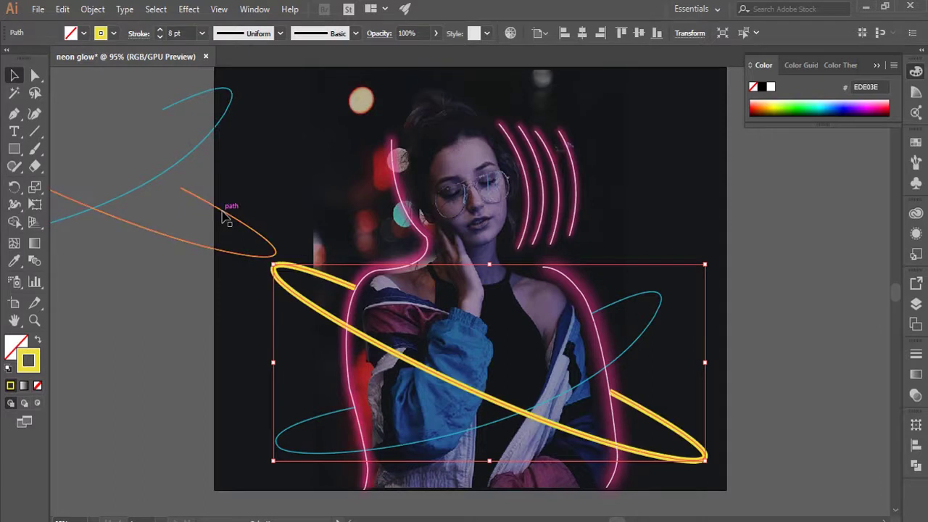
left_click(202, 32)
left_click(224, 259)
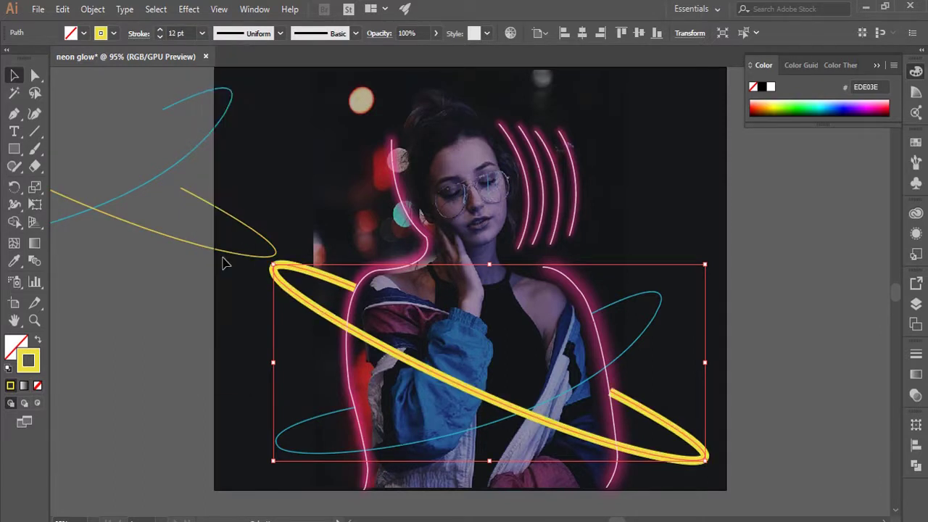
left_click(202, 33)
- Set the yellow ellipse to 16 pt and blur it with a 19.4 px Gaussian Blur
left_click(221, 289)
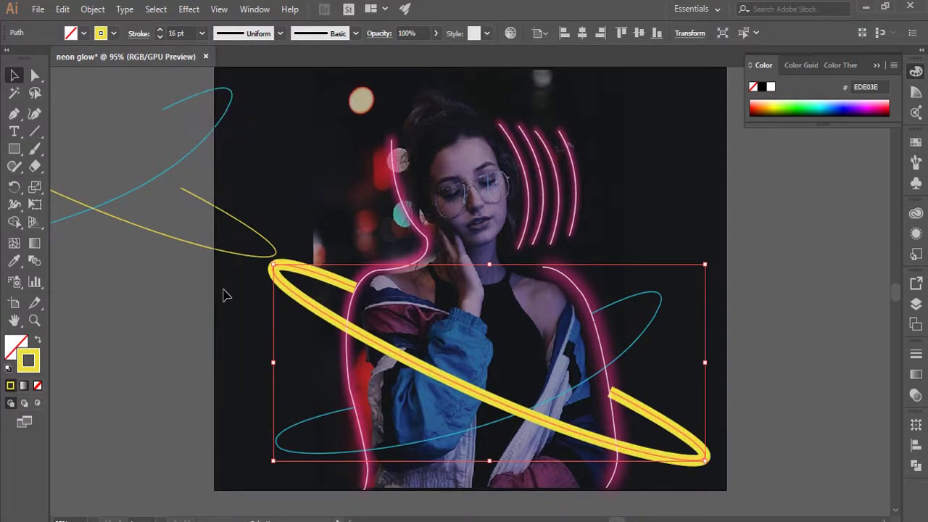
left_click(188, 9)
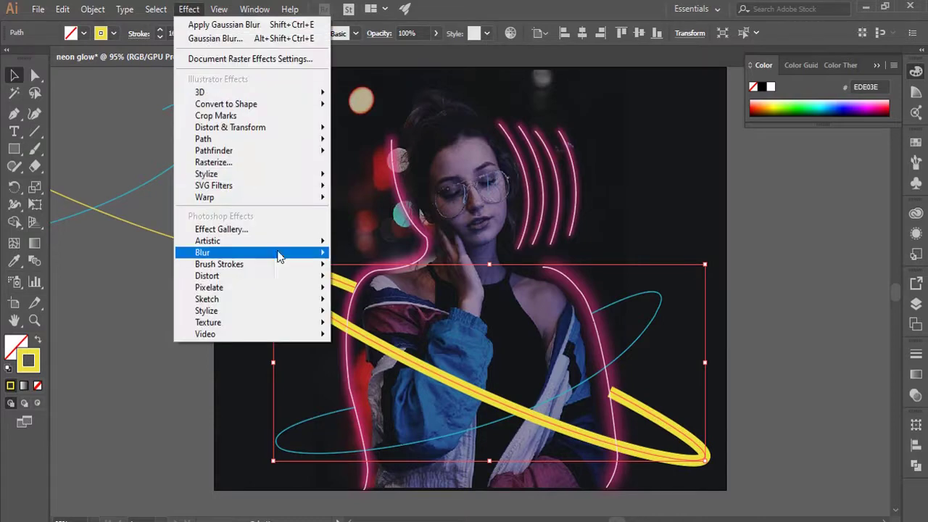
mouse_move(202, 252)
left_click(366, 255)
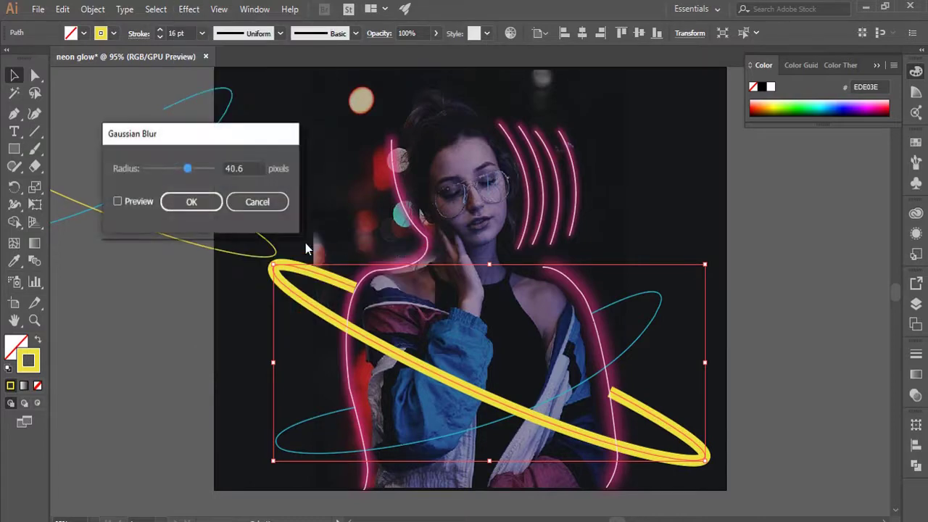
left_click(118, 203)
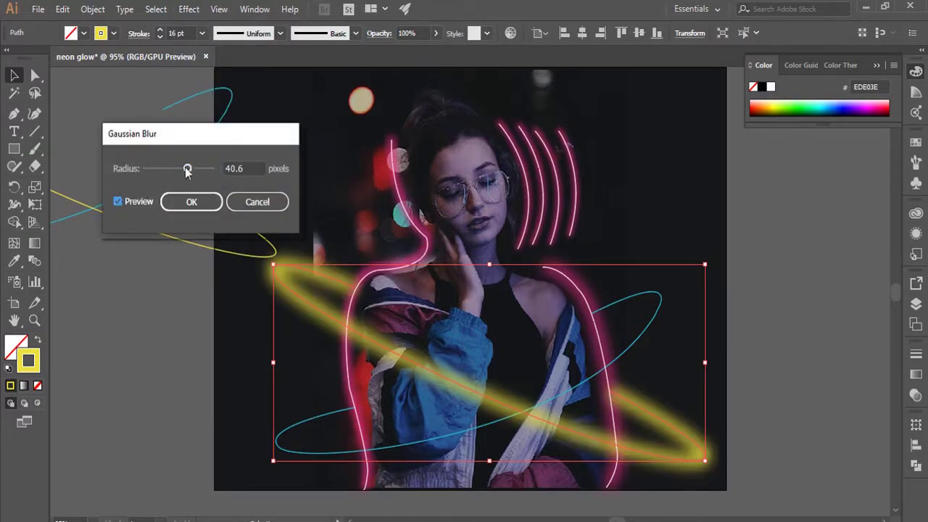
left_click_drag(187, 170, 178, 171)
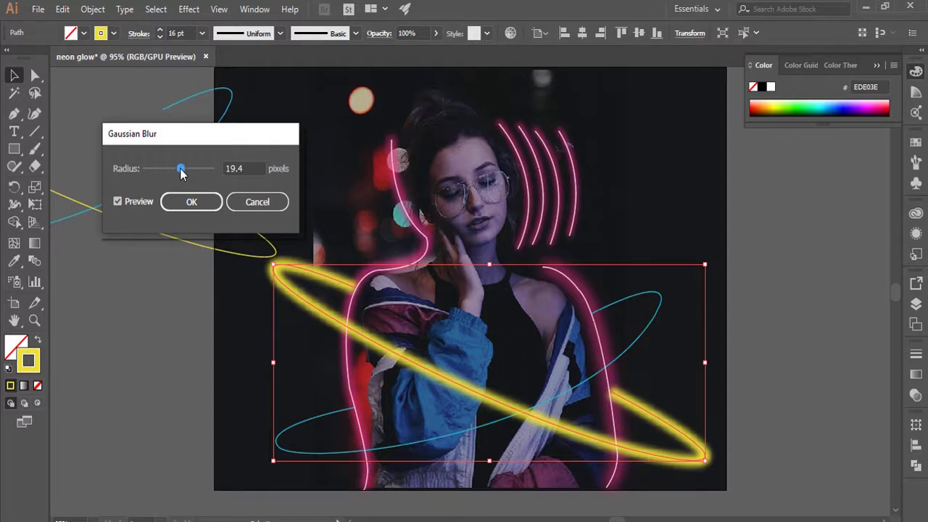
left_click(195, 207)
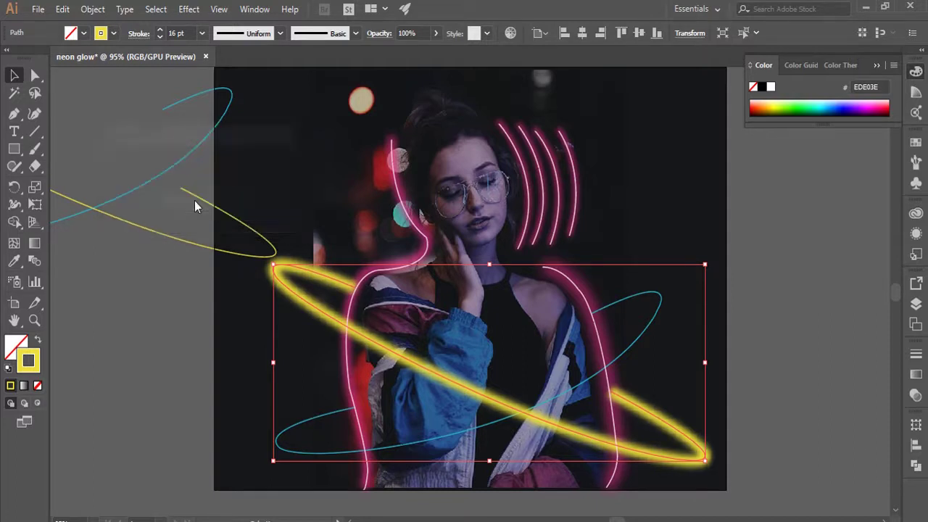
left_click(216, 372)
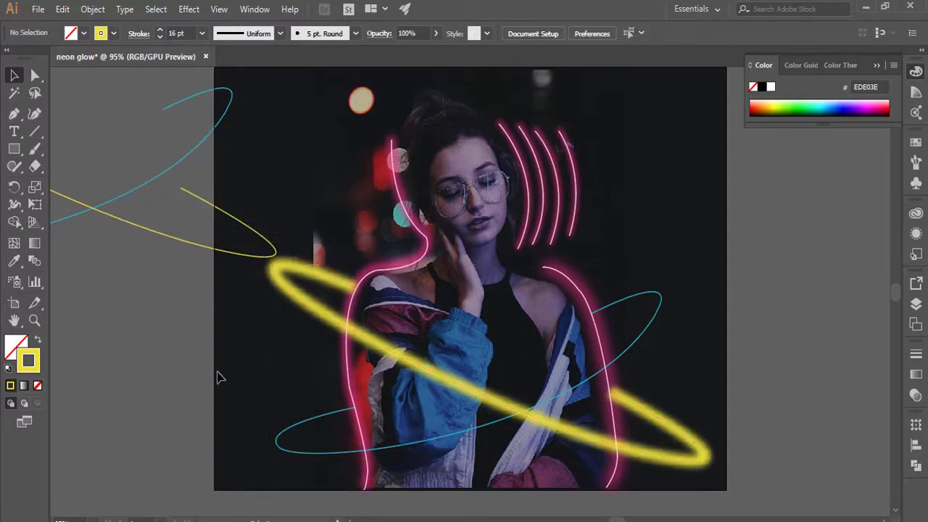
left_click(345, 451)
- Thicken the cyan ellipse's stroke to 16 pt
left_click(296, 307)
left_click(348, 319)
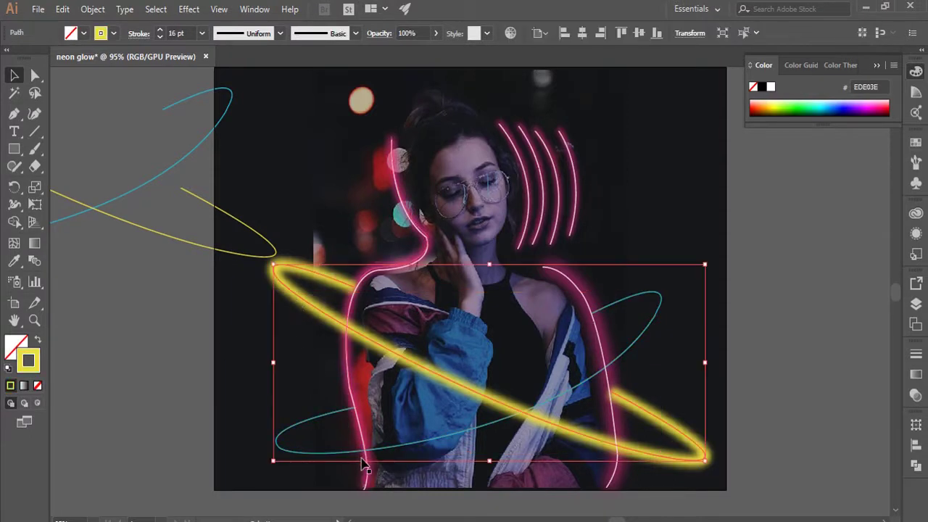
left_click(362, 452)
left_click(202, 33)
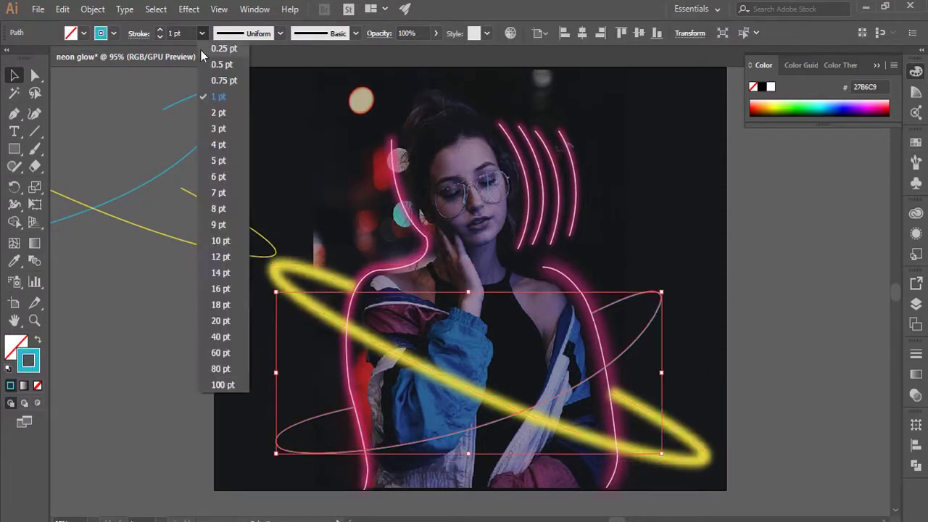
left_click(236, 277)
- Apply a Gaussian Blur to the cyan ellipse and select the spare loop outlines
left_click(189, 9)
mouse_move(202, 253)
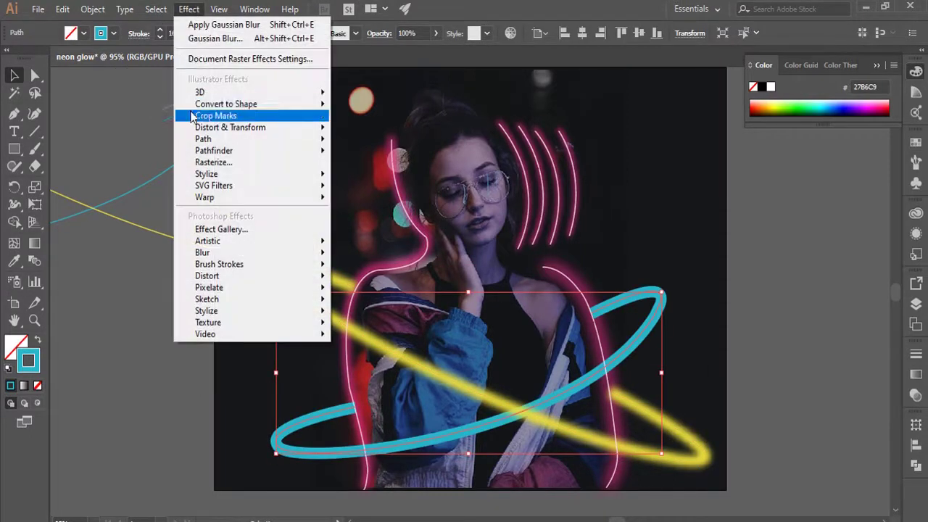
left_click(344, 257)
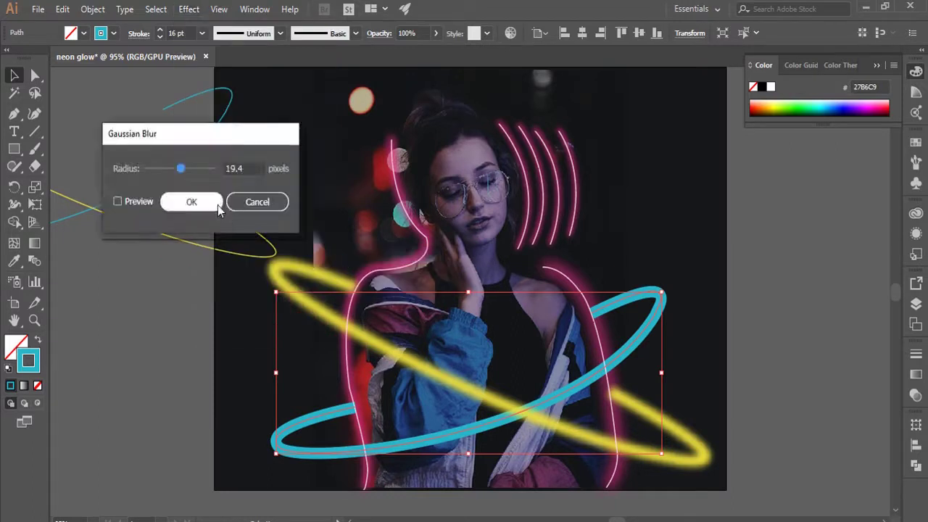
left_click(118, 201)
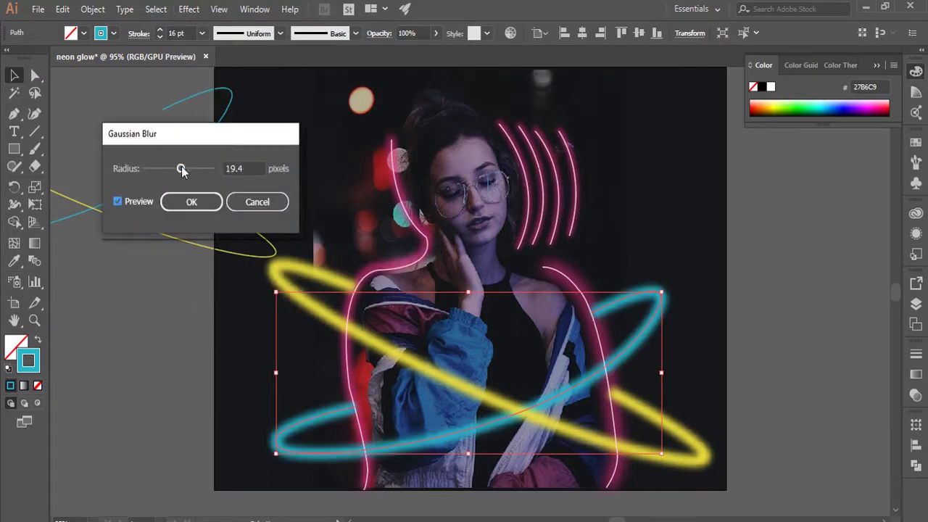
left_click(191, 205)
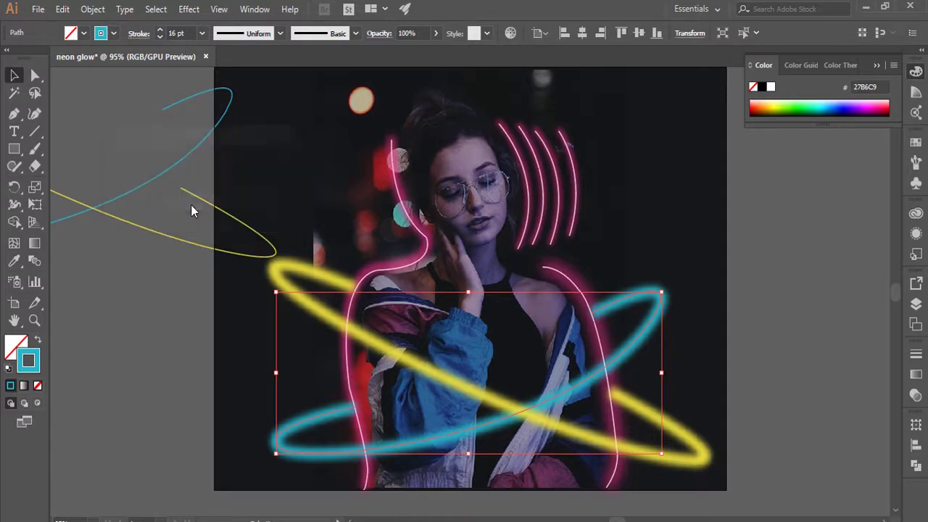
left_click(140, 289)
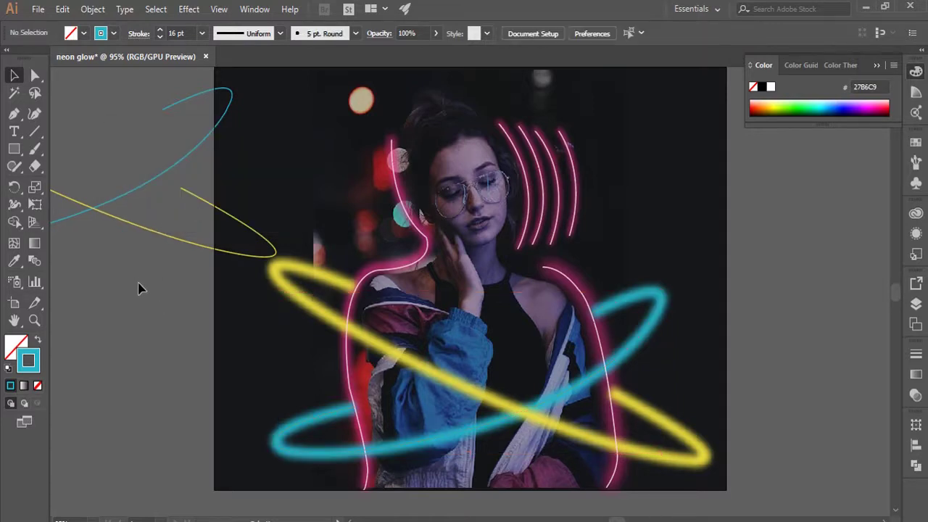
left_click(102, 192)
- Colour the spare loop outlines pale pink F9E5EF, group them, and lay them over the neon loops
double_click(34, 354)
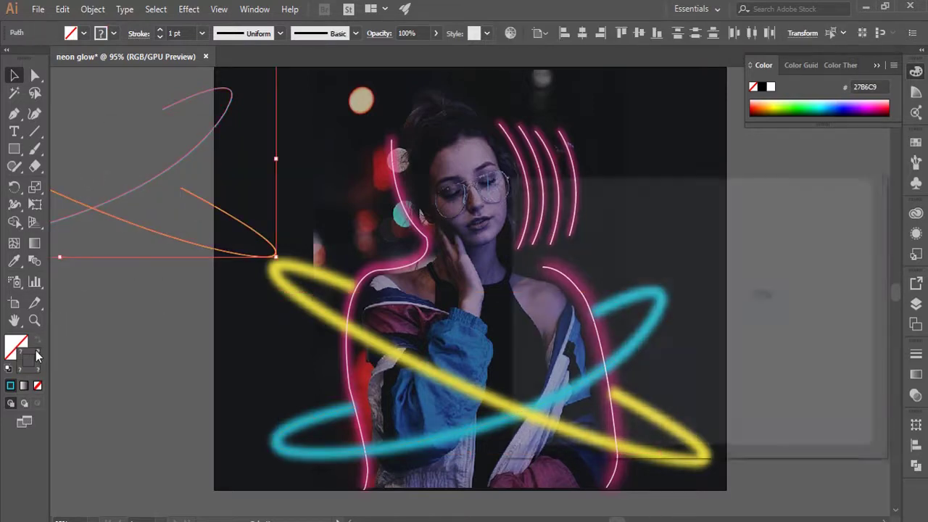
left_click(529, 227)
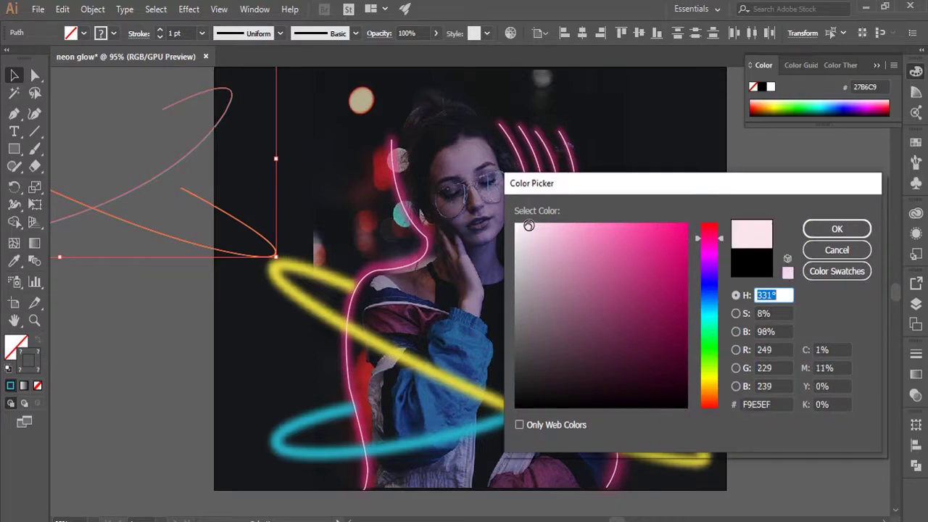
left_click(837, 228)
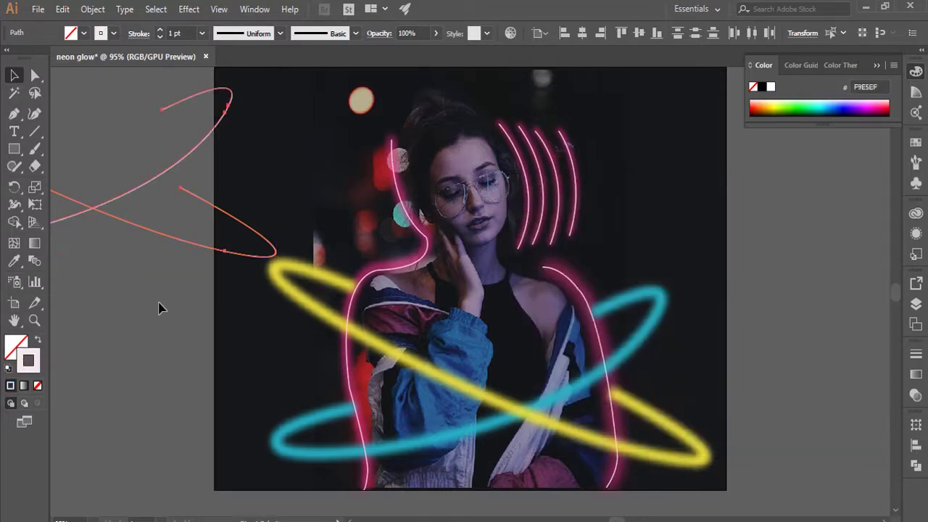
key("ctrl+g")
mouse_move(95, 216)
left_mouse_down()
mouse_move(499, 415)
mouse_move(521, 415)
mouse_move(503, 419)
left_mouse_up()
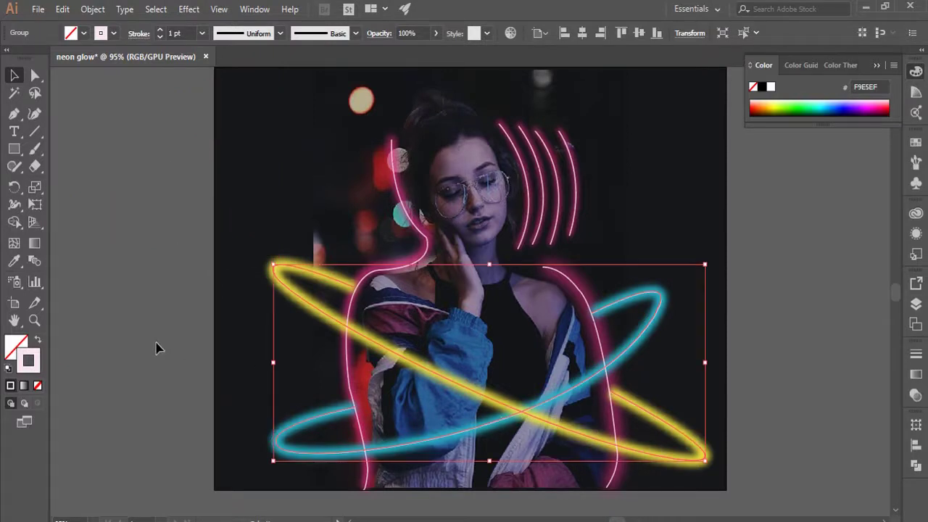
left_click(155, 348)
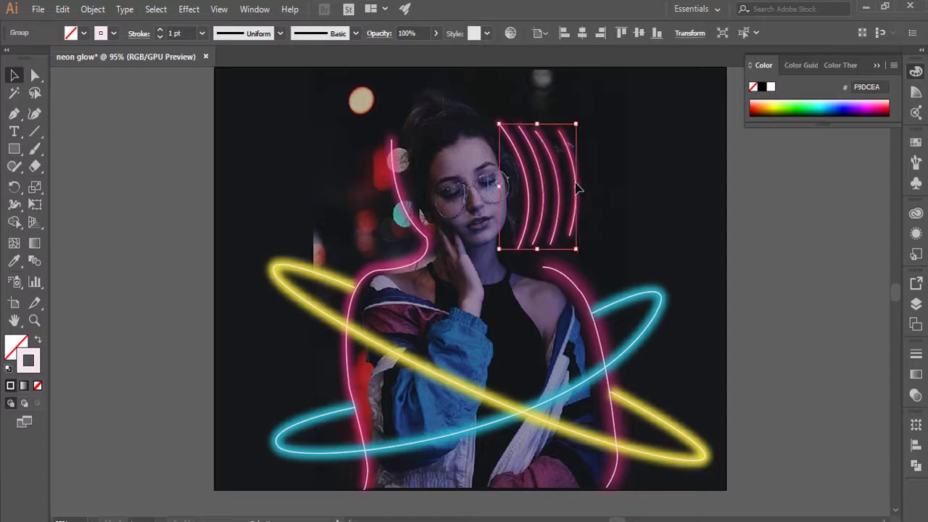
- Move the white core arcs aside and recolour the pink head arcs cyan 40D3E2
left_click_drag(573, 186, 821, 277)
left_click(575, 191)
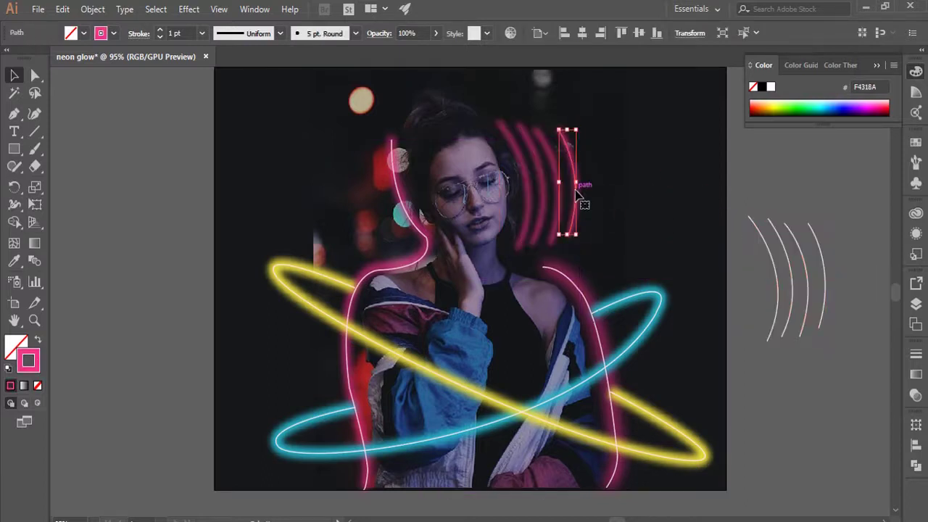
mouse_move(608, 190)
left_mouse_down()
mouse_move(529, 161)
mouse_move(502, 132)
left_mouse_up()
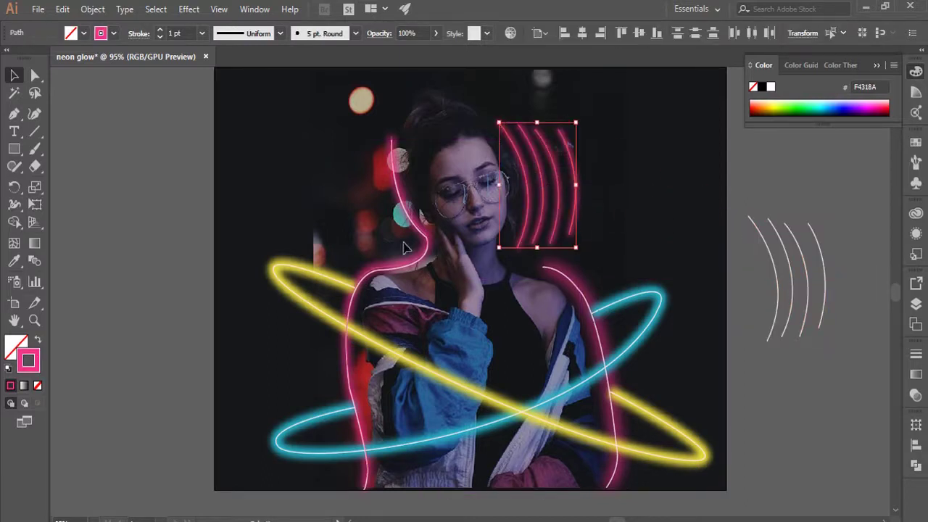
double_click(37, 359)
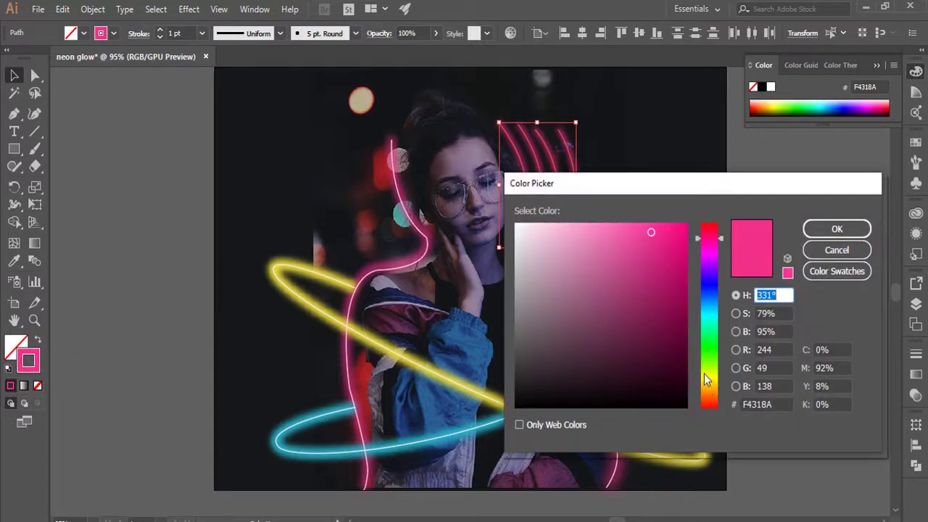
left_click_drag(714, 375, 713, 313)
left_click_drag(650, 235, 641, 242)
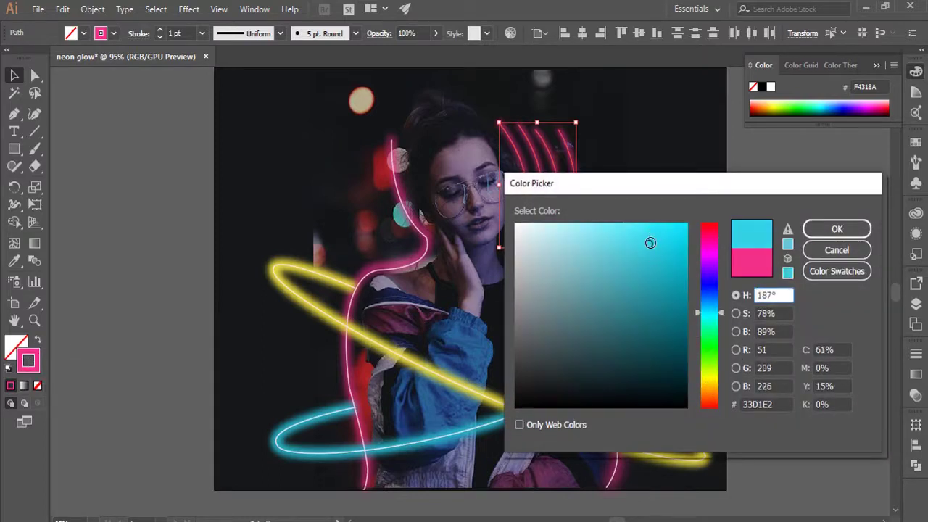
left_click(836, 230)
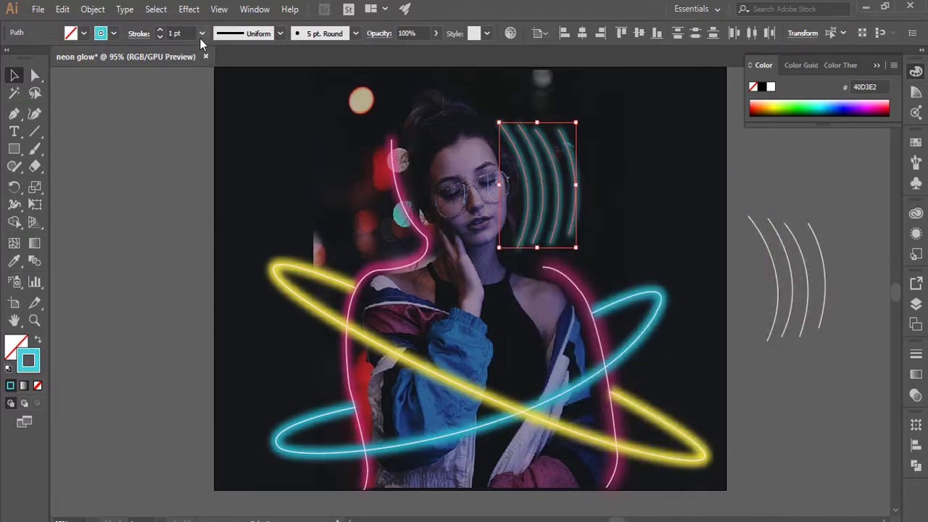
- Set the cyan arcs to 2 pt and return the white core arcs on top
left_click(201, 34)
left_click(221, 126)
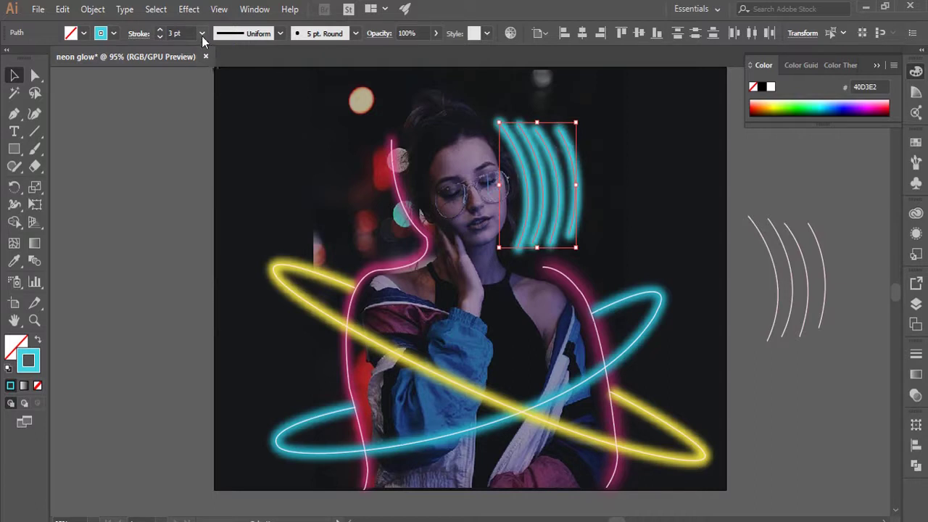
left_click(201, 35)
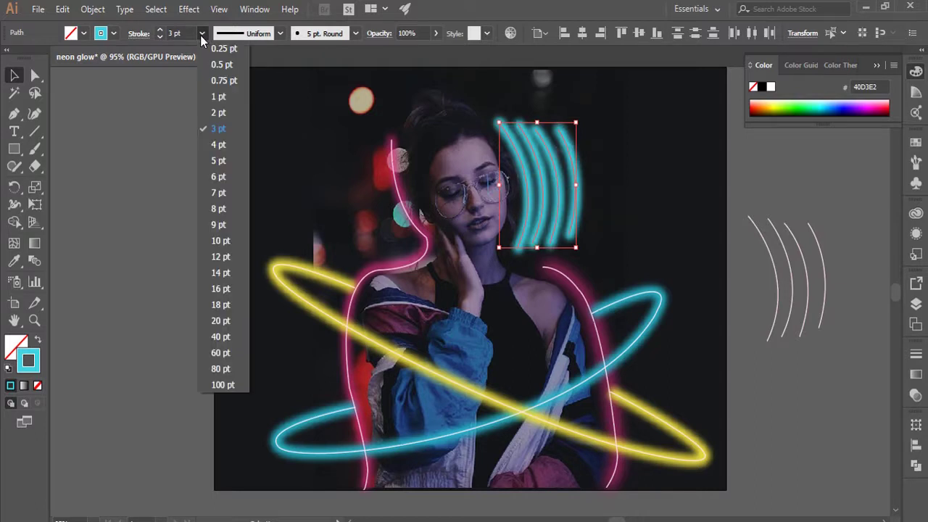
left_click(229, 114)
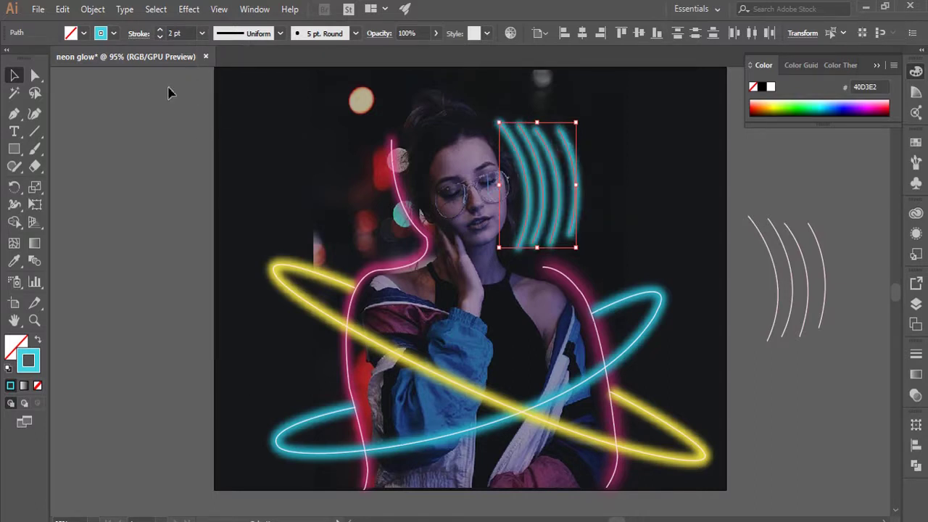
left_click(750, 274)
left_click_drag(774, 272, 527, 178)
left_click(807, 231)
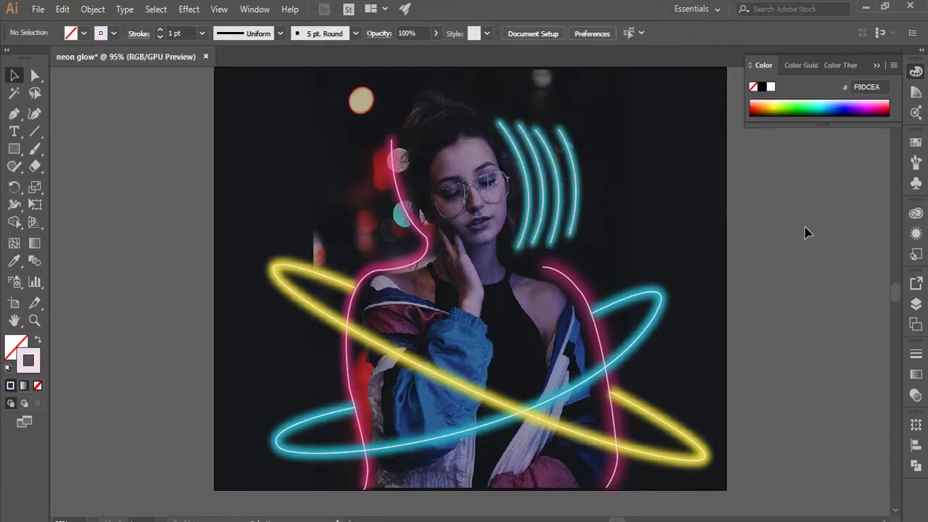
left_click(573, 288)
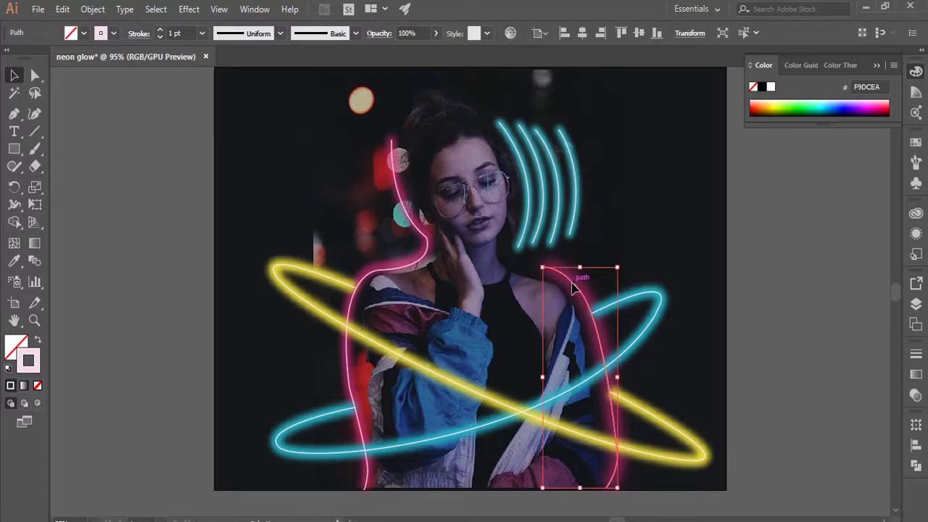
- Blur both pink body outlines with a 2.4 px Gaussian Blur
left_click(427, 250, "shift")
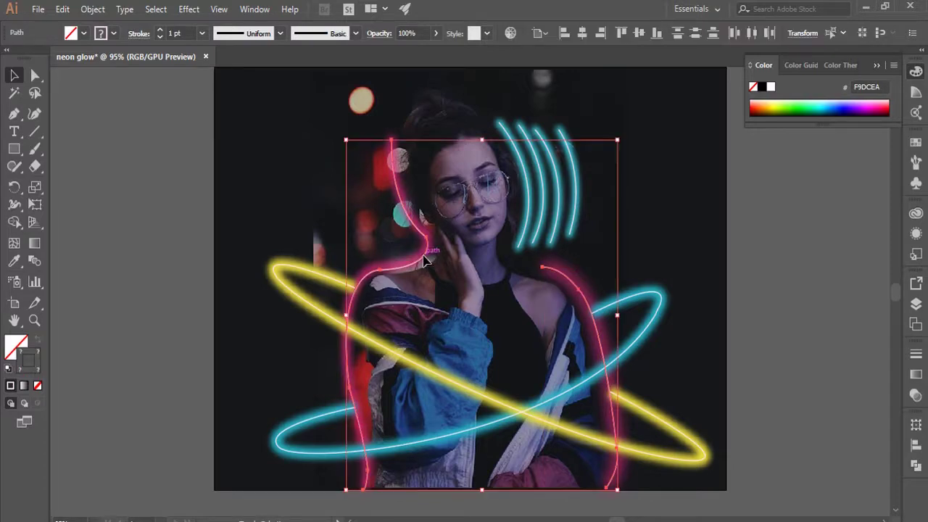
left_click(190, 9)
left_click(353, 258)
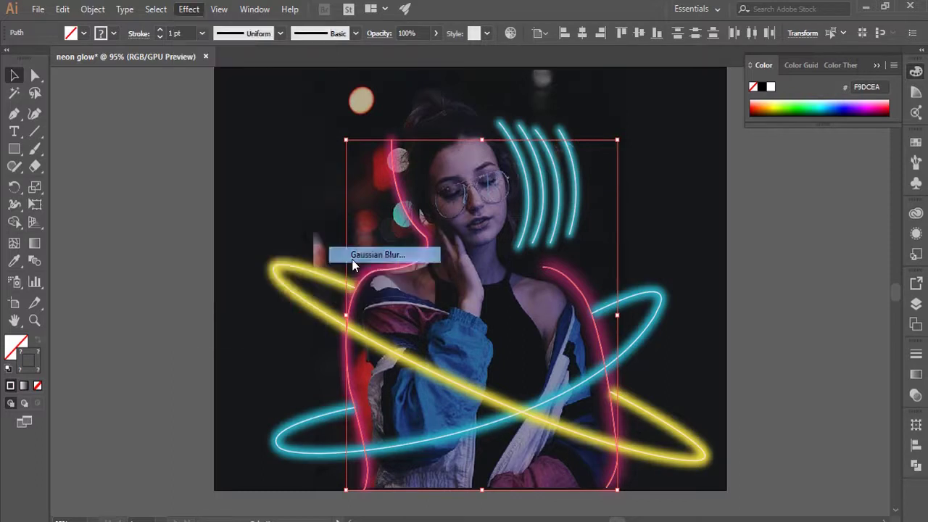
left_click(117, 200)
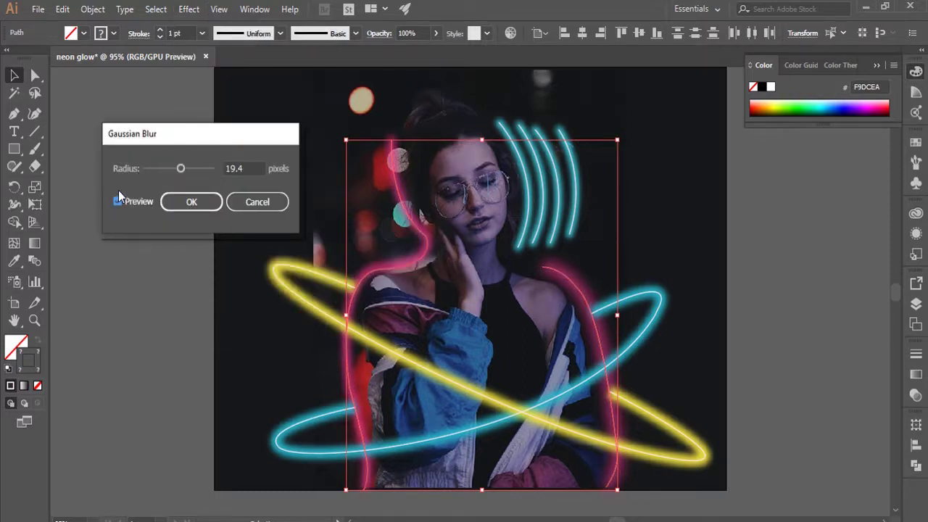
left_click_drag(180, 168, 153, 168)
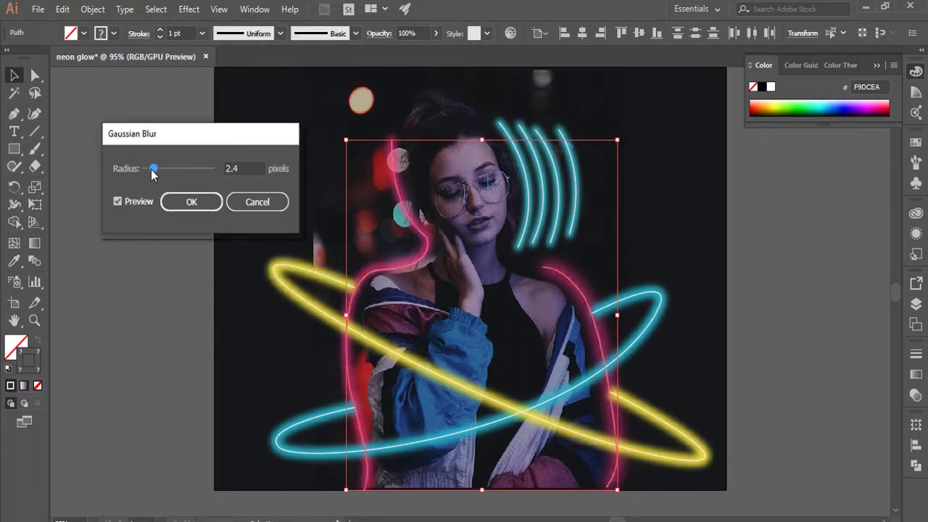
left_click(200, 209)
left_click(169, 259)
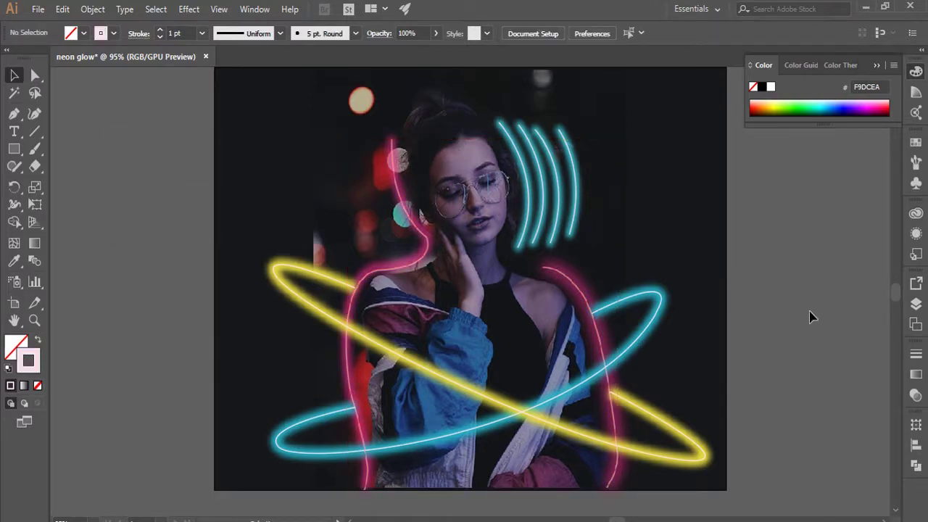
left_click(397, 145)
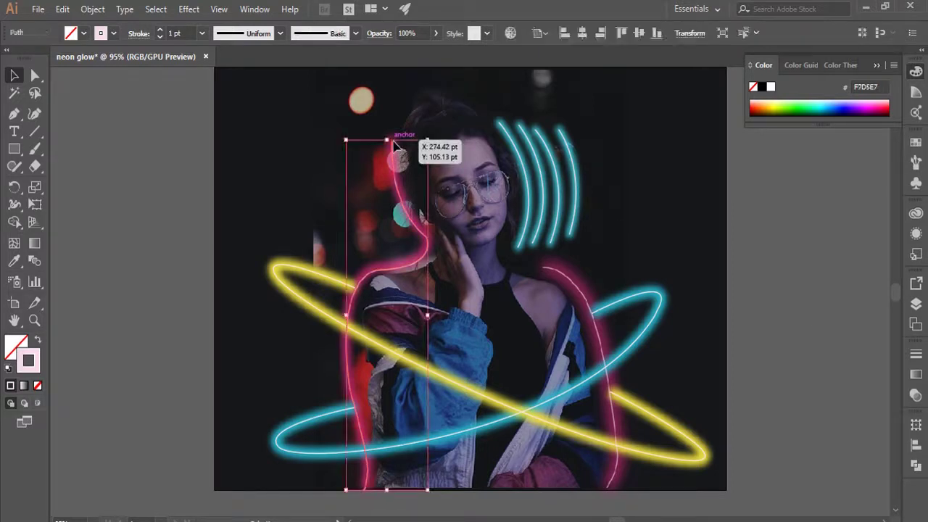
left_click(767, 321)
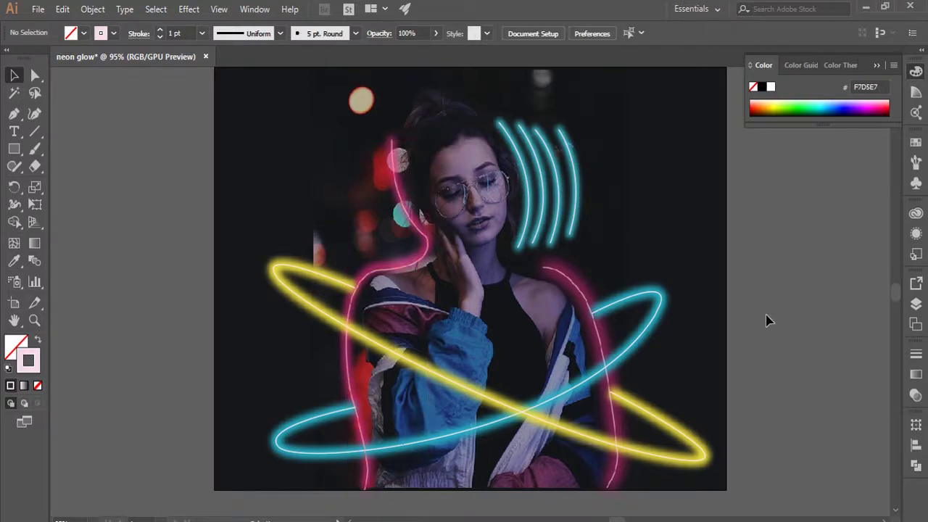
key("a")
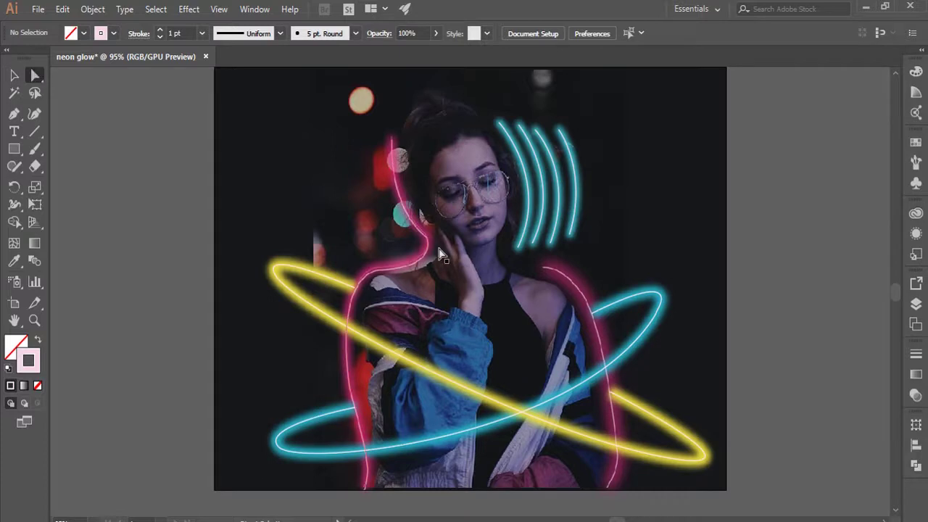
left_click(428, 238)
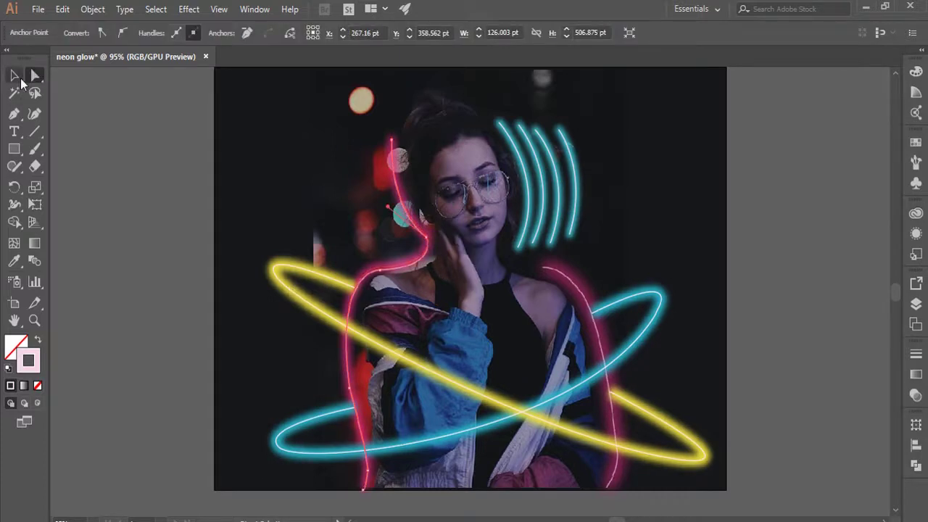
left_click(14, 75)
left_click(104, 150)
left_click(429, 247)
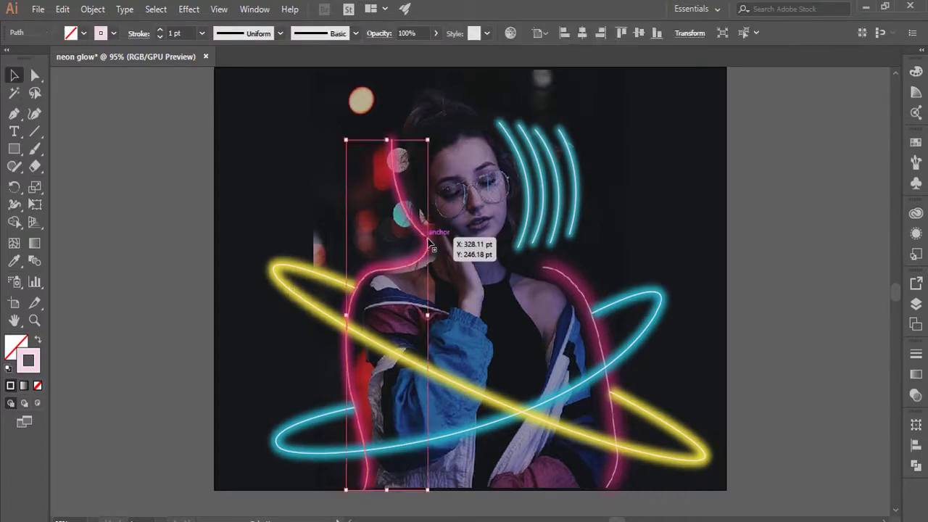
left_click(115, 197)
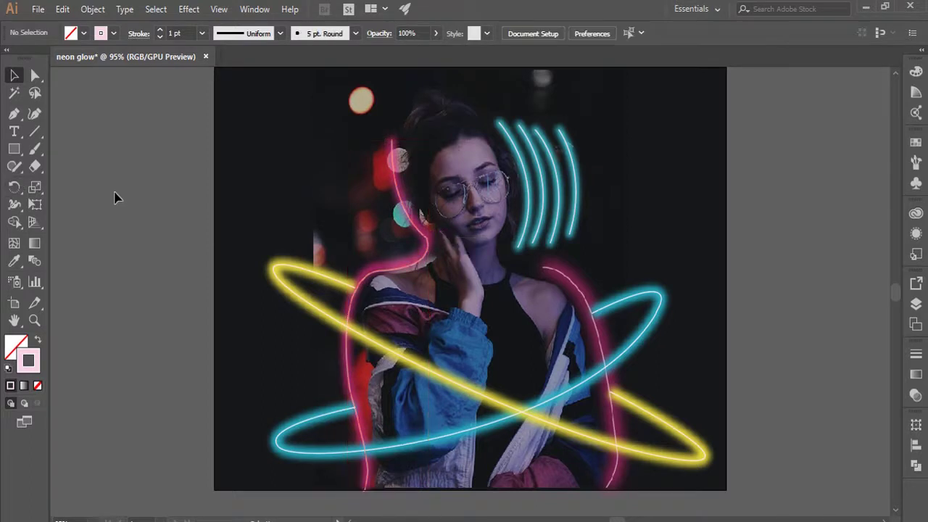
left_click(407, 273)
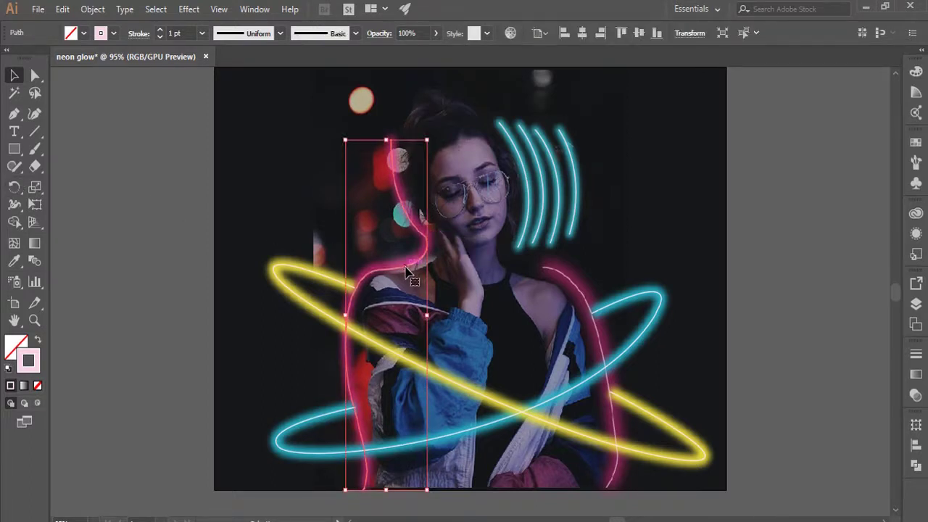
left_click(129, 335)
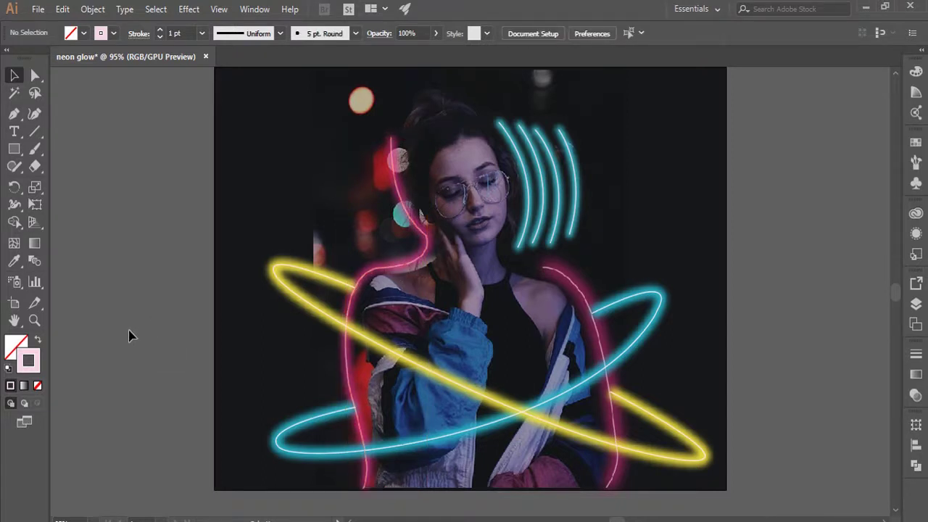
left_click(13, 114)
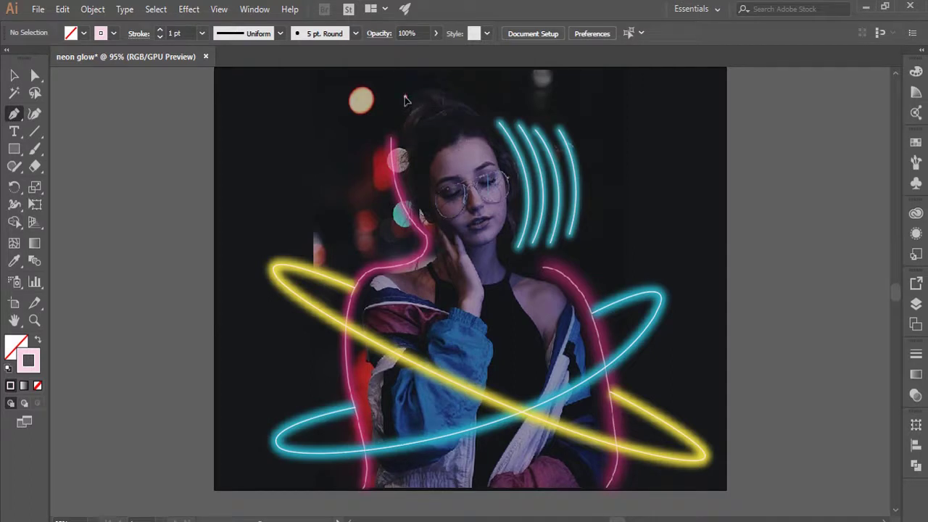
- Pen-draw three thin curved arcs left of the head beside the bokeh circle, then deselect
left_click(405, 96)
left_click_drag(385, 175, 402, 230)
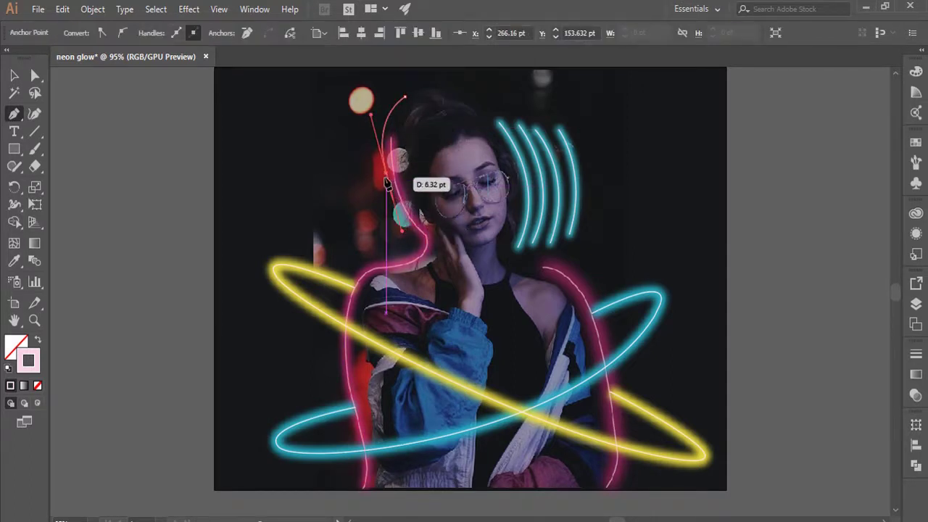
left_click_drag(386, 186, 387, 187)
left_click_drag(398, 100, 388, 177)
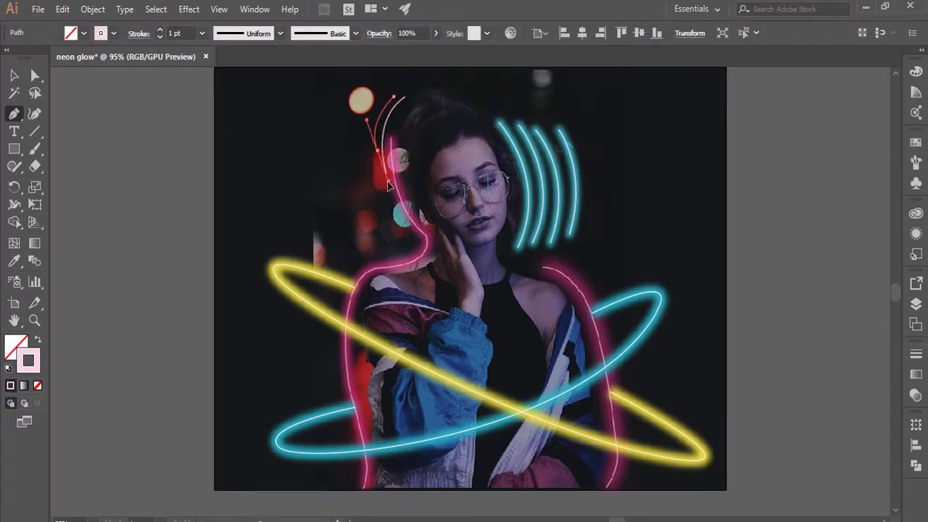
left_click_drag(382, 187, 380, 173)
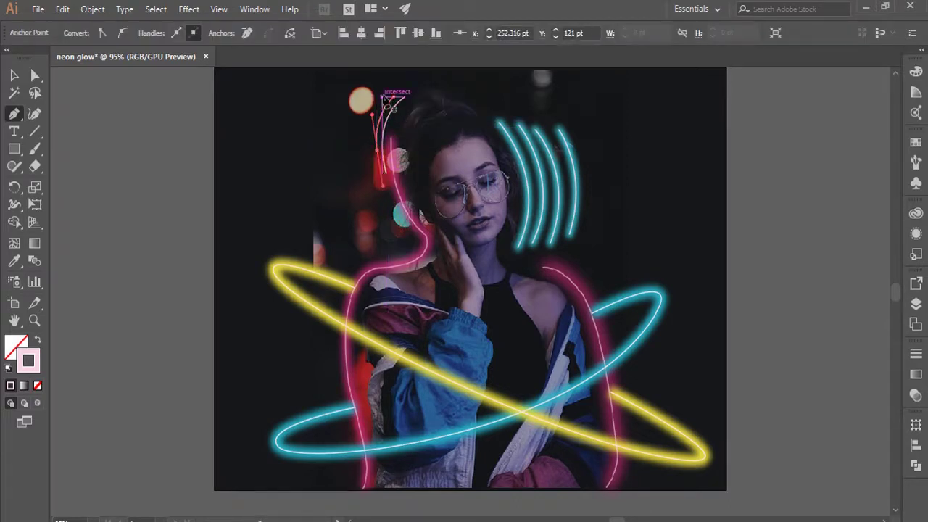
mouse_move(384, 99)
left_mouse_down()
mouse_move(388, 134)
mouse_move(373, 164)
left_mouse_up()
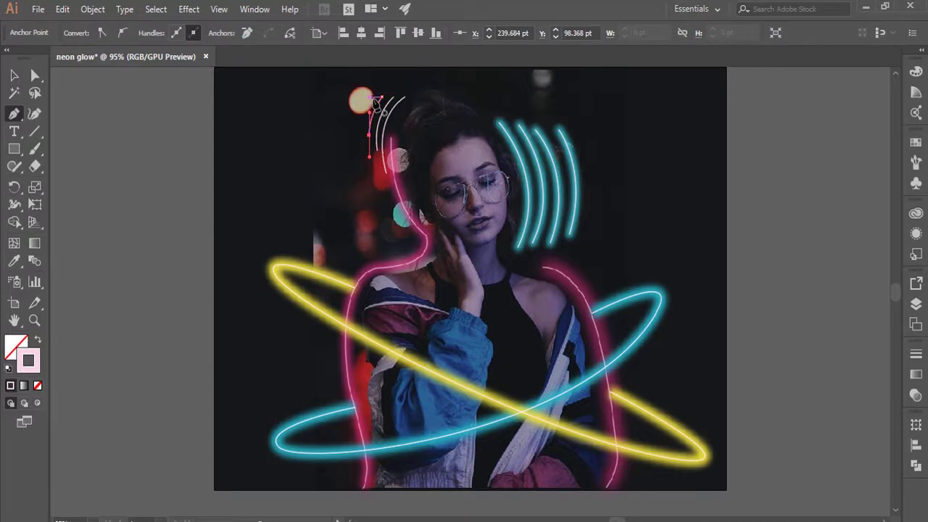
left_click(14, 75)
left_click(186, 187)
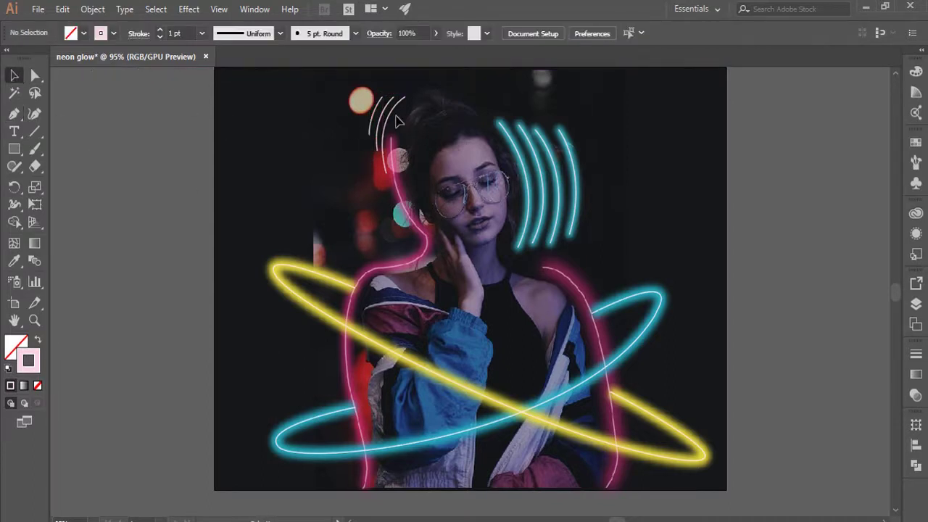
- Copy the head arcs to the left of the artboard and group the copy
left_click(367, 103)
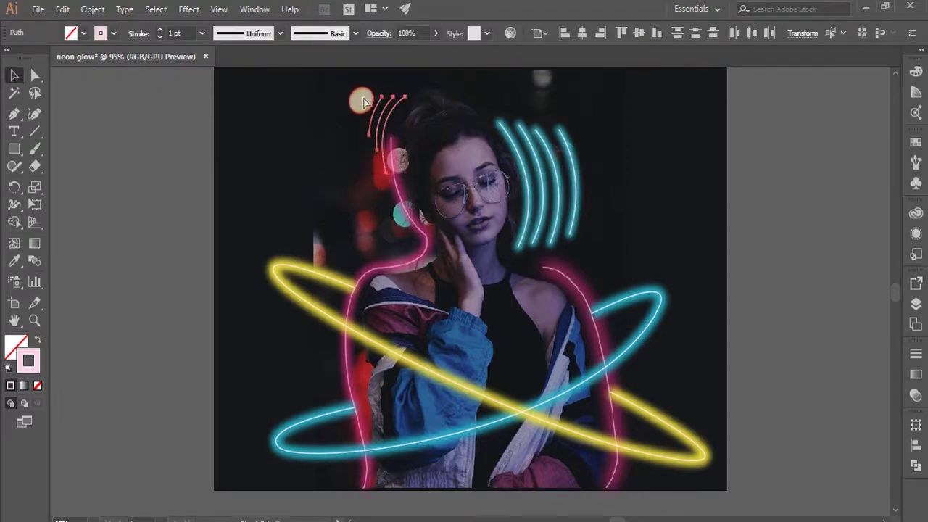
left_click_drag(365, 99, 448, 227)
left_click_drag(471, 256, 145, 193)
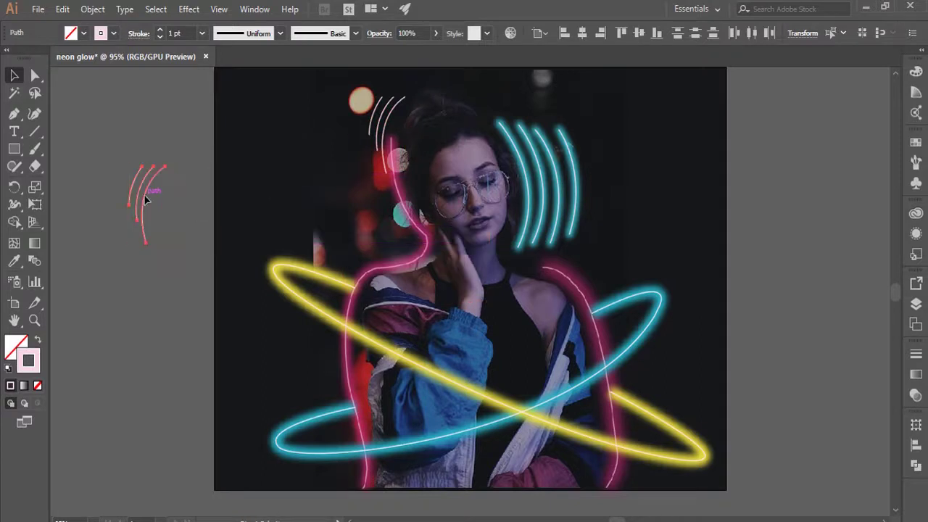
key("ctrl+g")
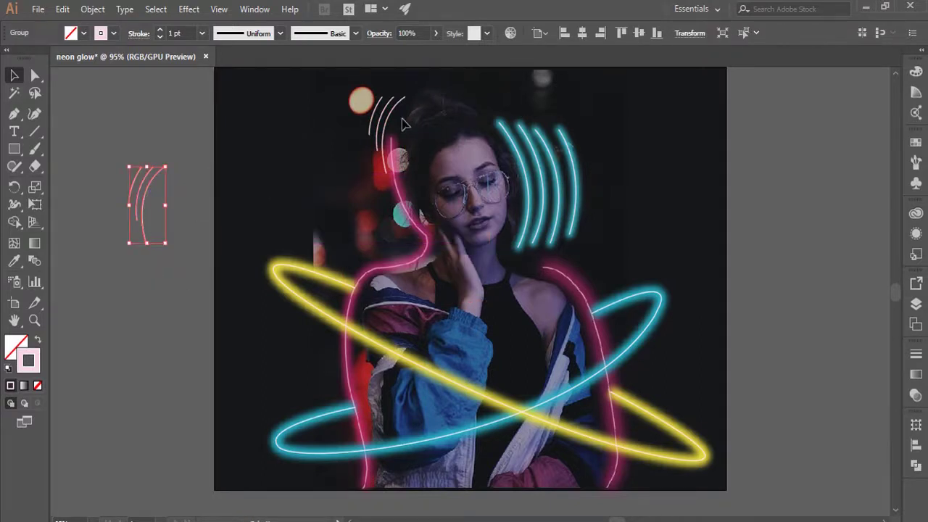
- Give the original arcs a bright yellow 7 pt stroke with the 5 pt Round brush
left_click(381, 112)
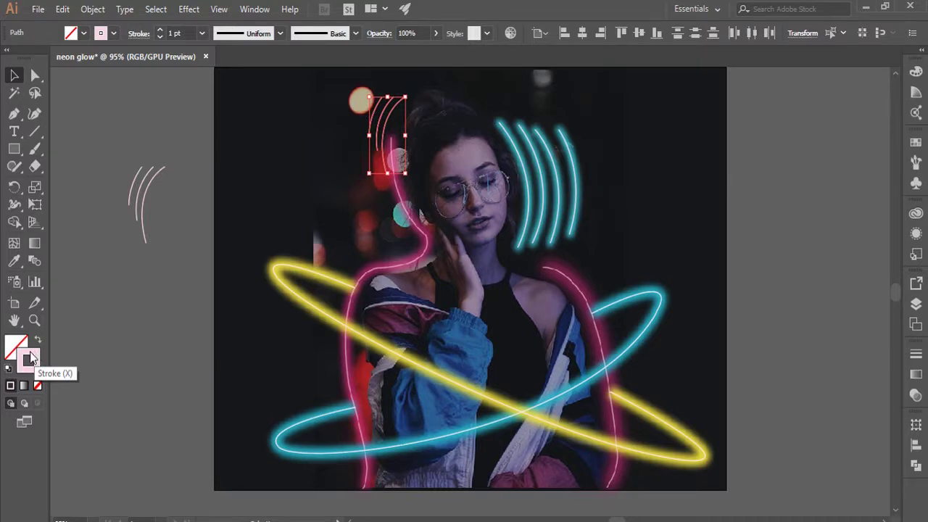
double_click(33, 356)
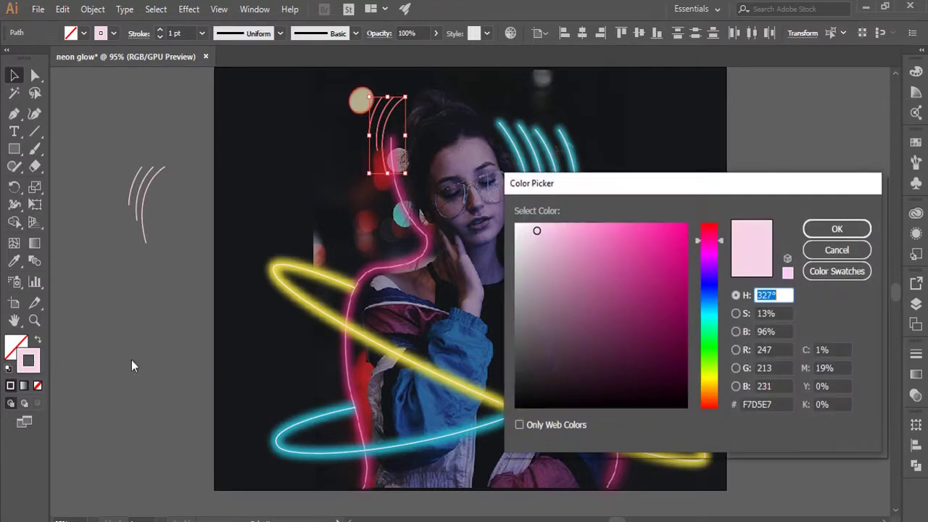
left_click(706, 376)
left_click(635, 241)
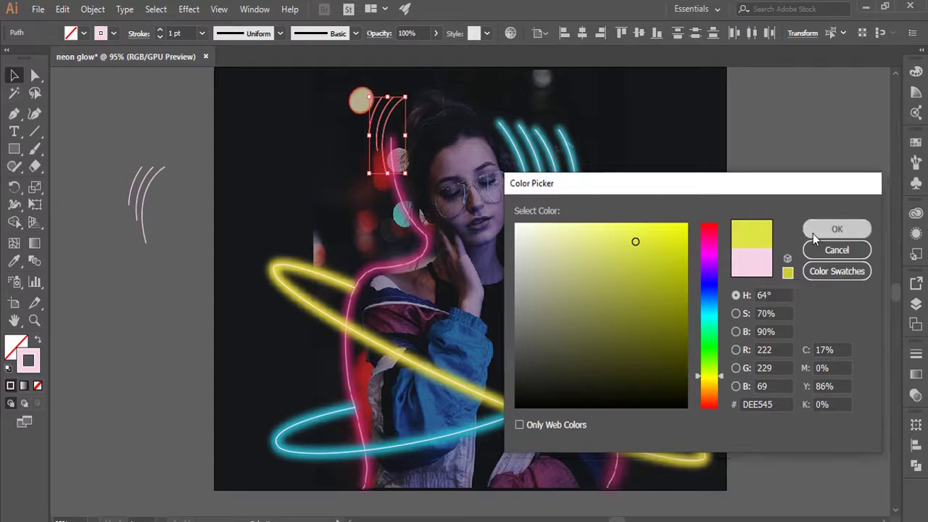
left_click(834, 229)
left_click(202, 33)
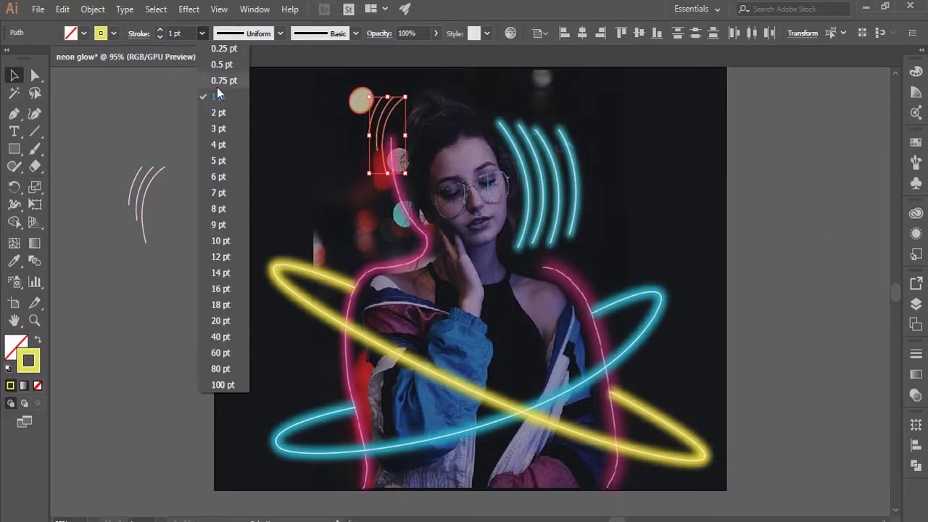
left_click(219, 128)
left_click(201, 34)
left_click(220, 193)
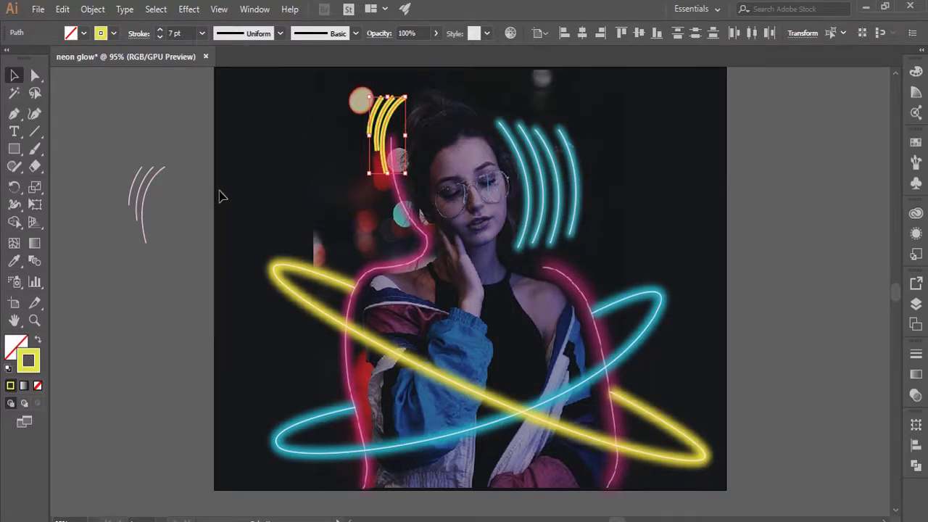
left_click(310, 36)
left_click(234, 66)
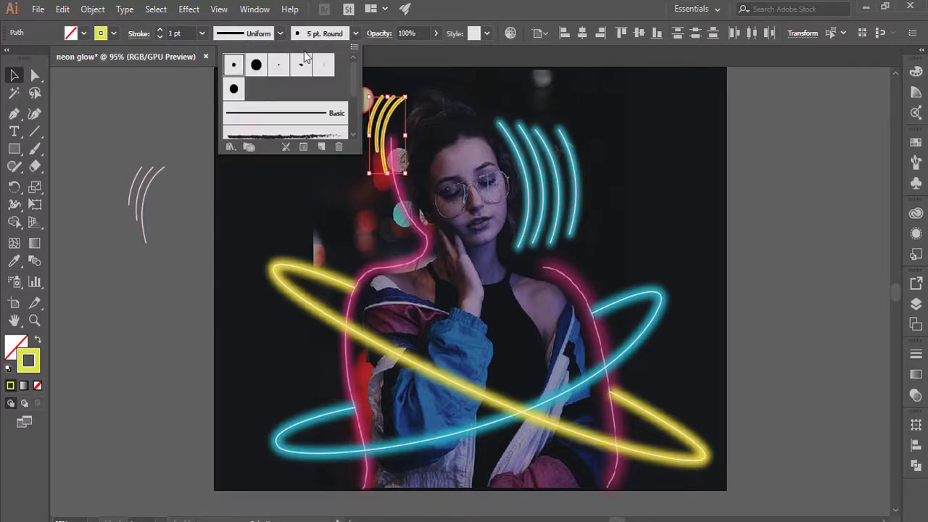
- Apply an 8.6-pixel Gaussian Blur to the yellow arcs and lay the crisp copy on top
left_click(189, 8)
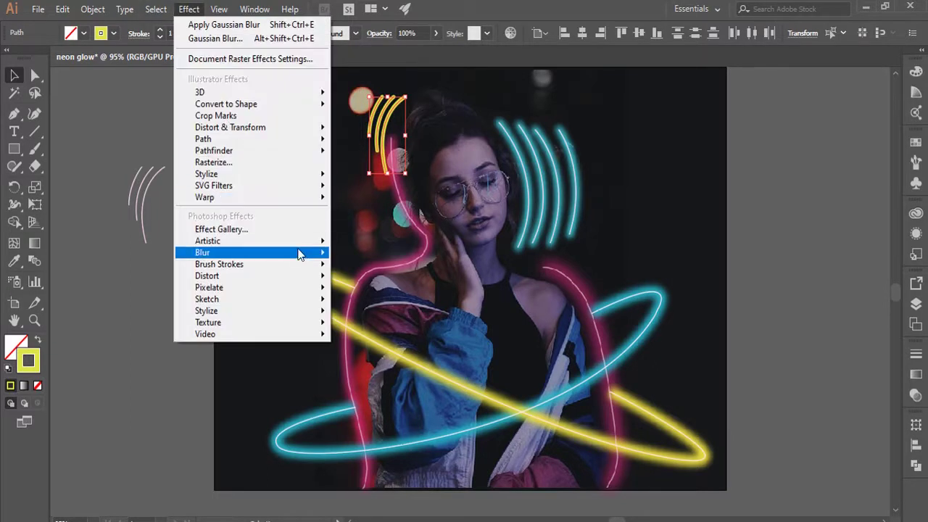
mouse_move(239, 252)
left_click(359, 255)
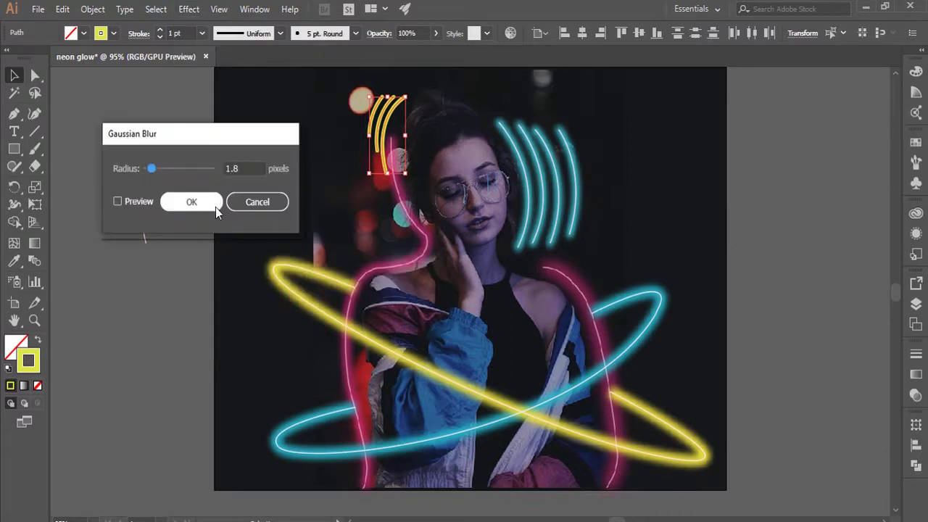
left_click(117, 201)
left_click_drag(151, 168, 173, 173)
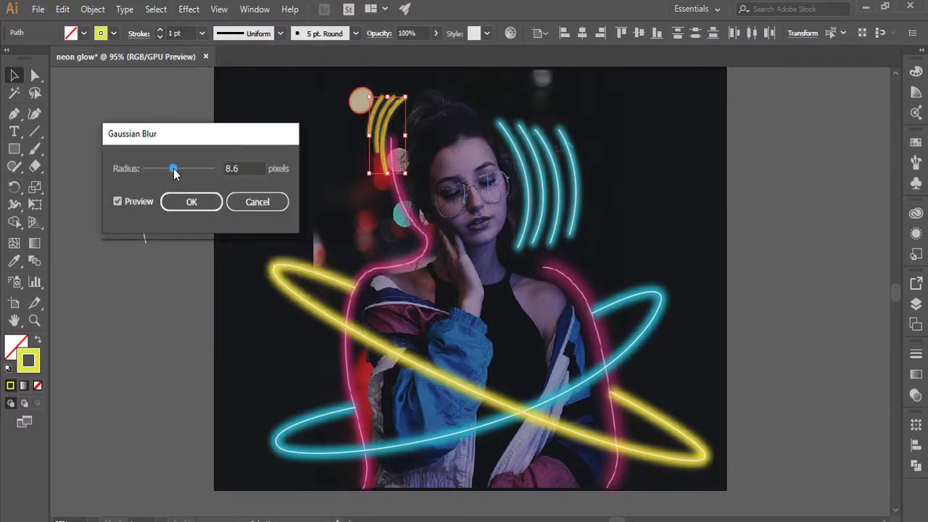
left_click(187, 203)
mouse_move(150, 191)
left_mouse_down()
mouse_move(408, 138)
mouse_move(389, 116)
left_mouse_up()
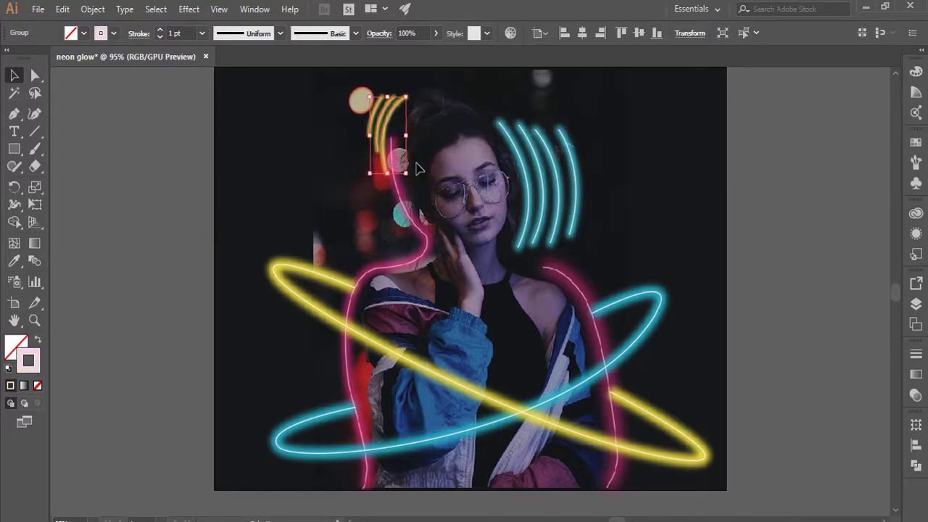
- Delete the cyan arcs beside the face
left_click(120, 204)
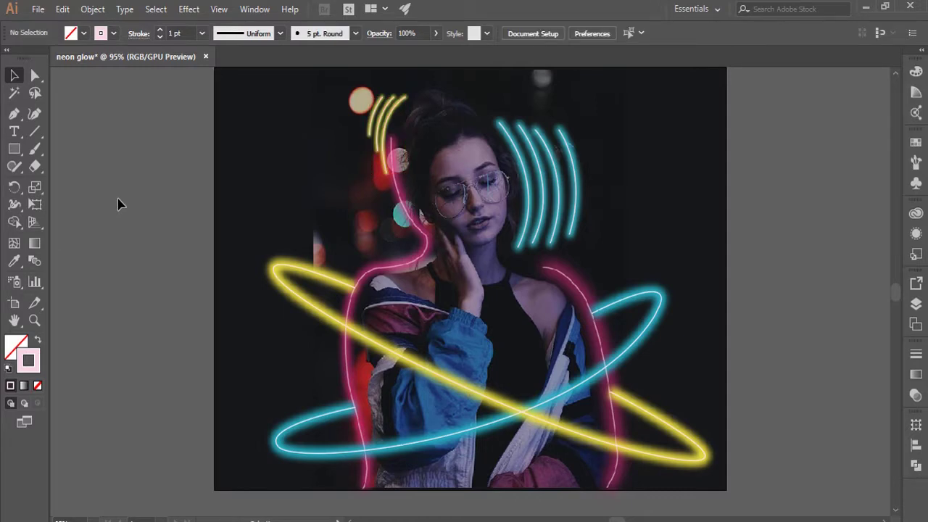
left_click(573, 174)
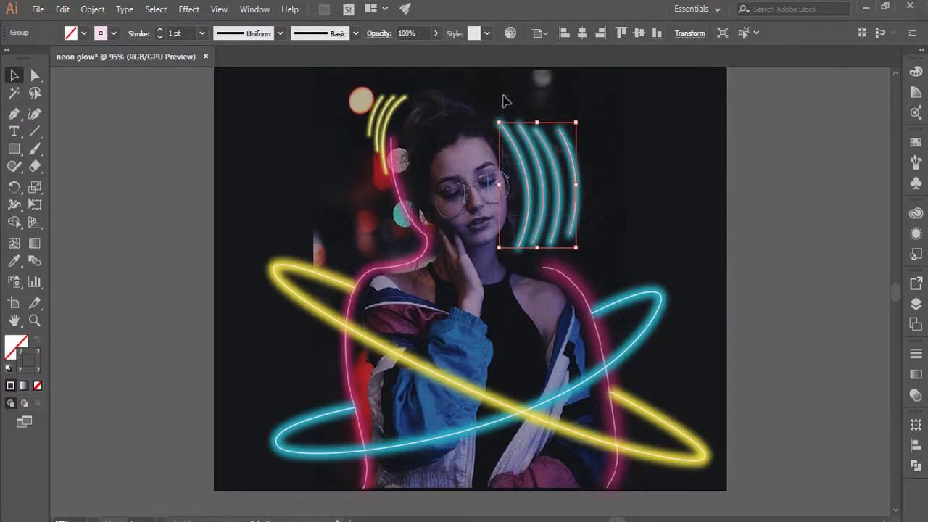
key("Delete")
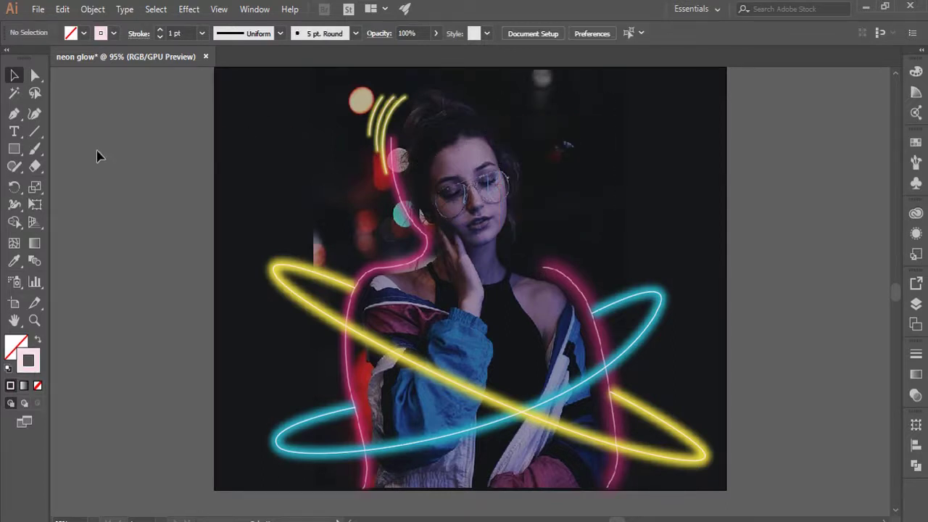
- Draw two large white curved arcs over the head with the standard Pen tool
left_click(14, 114)
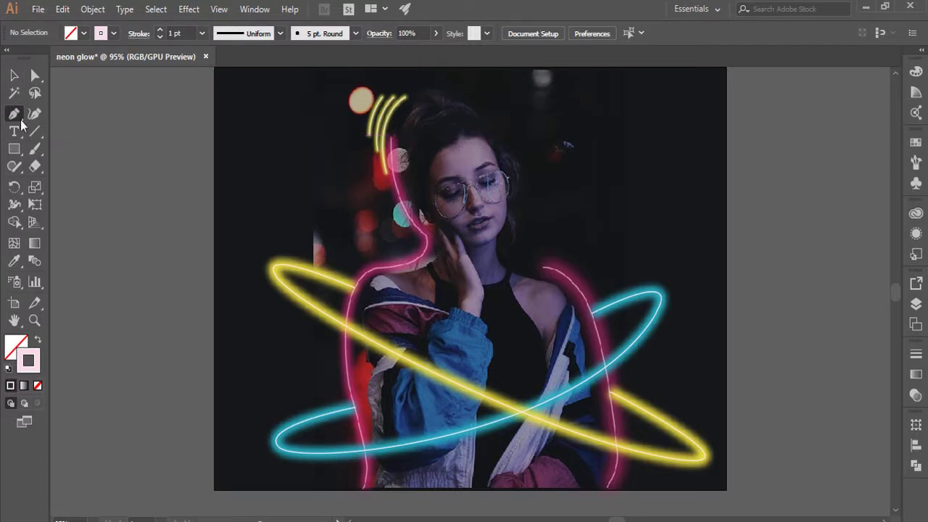
left_click(22, 121)
left_click(71, 114)
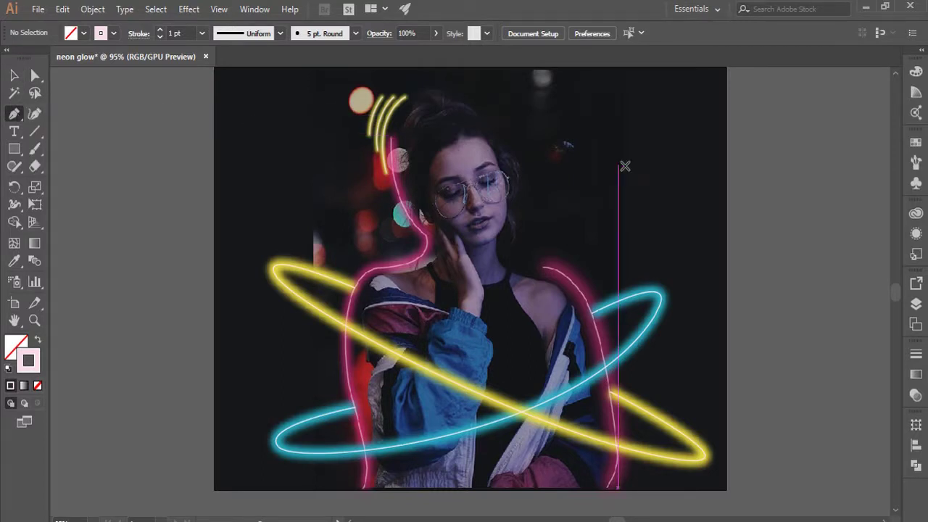
left_click(447, 86)
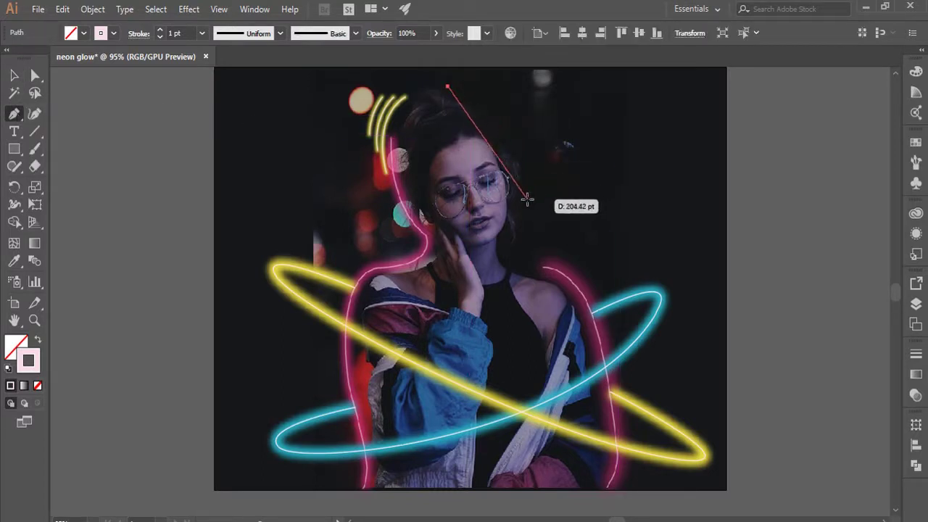
mouse_move(530, 211)
left_mouse_down()
mouse_move(502, 285)
mouse_move(517, 334)
mouse_move(530, 214)
left_mouse_up()
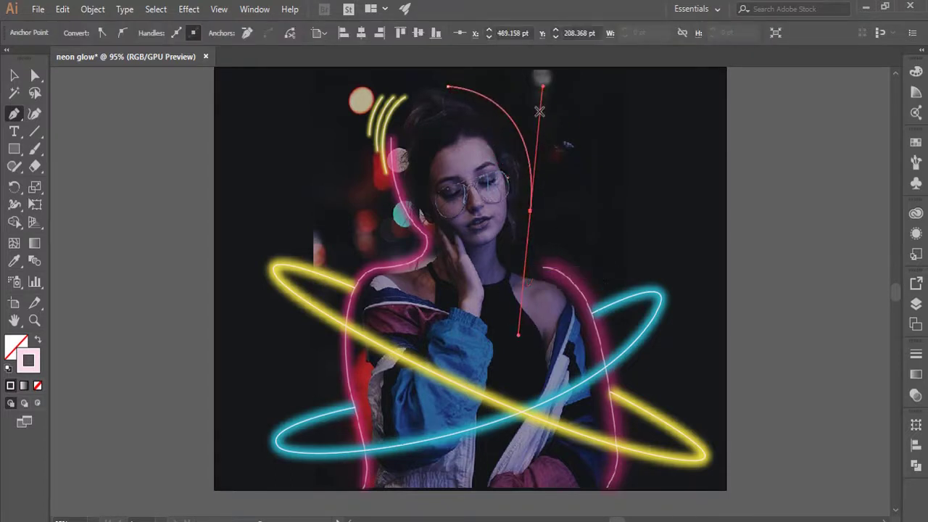
left_click(503, 95)
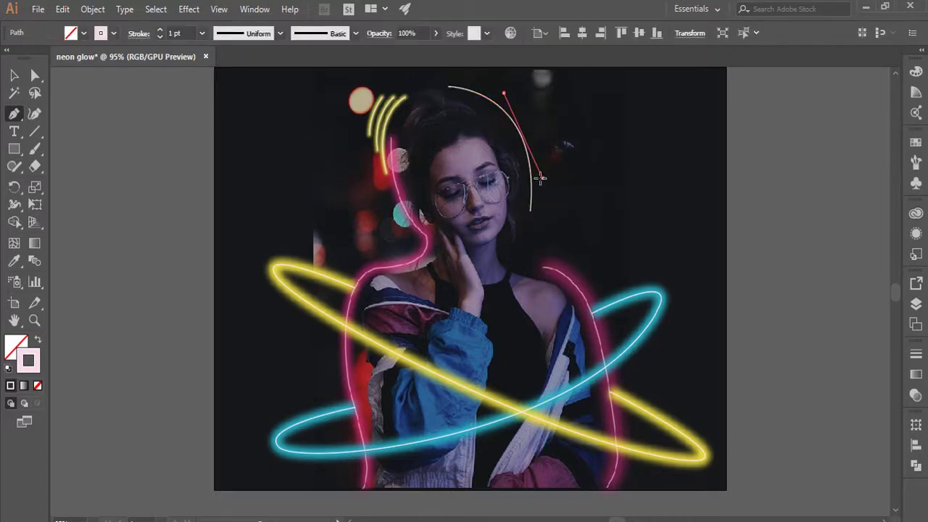
left_click_drag(542, 178, 544, 240)
- Add a third and fourth white arc further right of the head
left_click(535, 193, "ctrl")
mouse_move(530, 97)
left_mouse_down()
mouse_move(551, 127)
mouse_move(553, 201)
left_mouse_up()
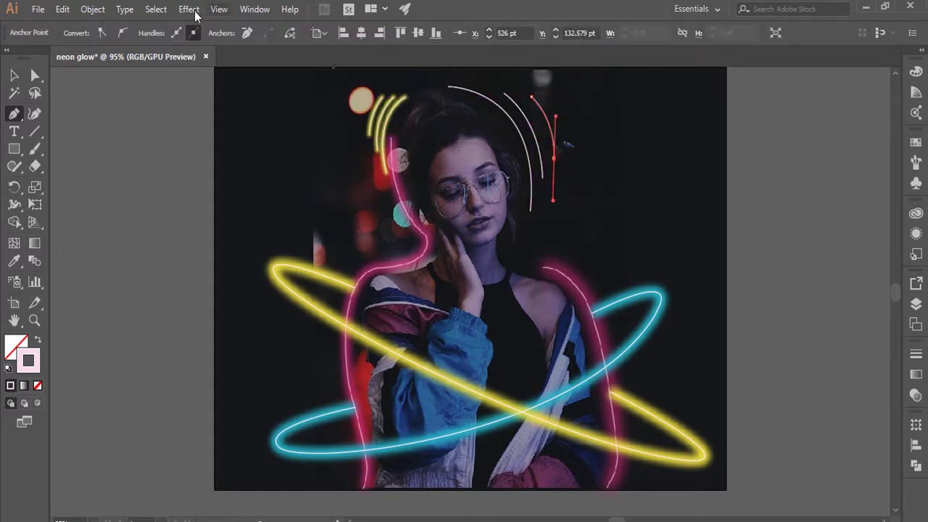
left_click(555, 105, "ctrl")
left_click_drag(551, 96, 570, 158)
mouse_move(567, 162)
left_mouse_down()
mouse_move(559, 140)
mouse_move(564, 169)
left_mouse_up()
left_click(551, 96)
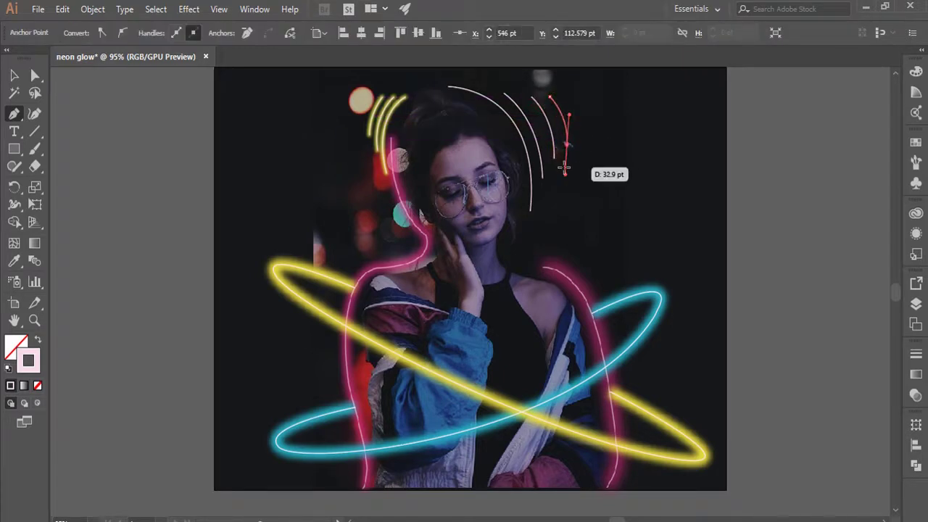
- Reposition the rightmost arc and nudge the small hooked stroke slightly left
left_click(14, 74)
left_click(623, 94)
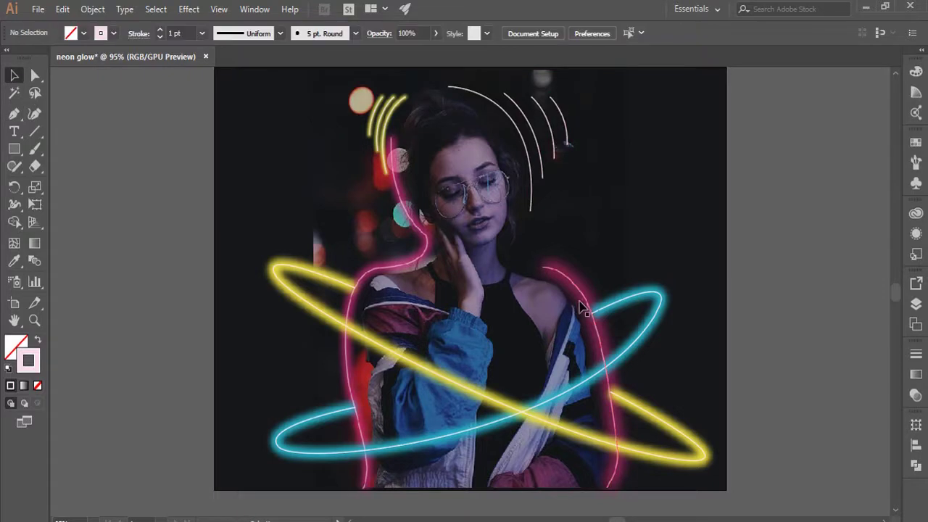
left_click(553, 129)
mouse_move(553, 130)
left_mouse_down()
mouse_move(520, 91)
mouse_move(553, 129)
mouse_move(545, 83)
mouse_move(540, 93)
left_mouse_up()
left_click(621, 186)
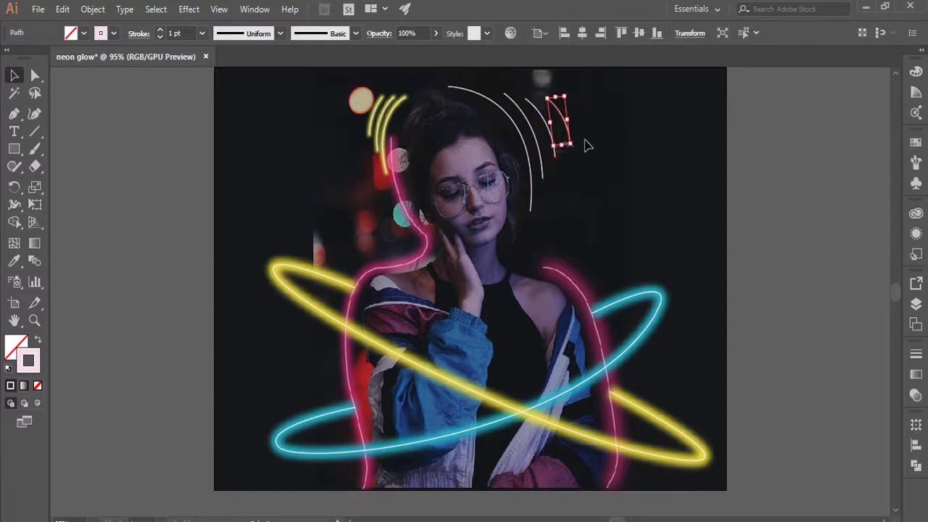
key("Left")
key("Left")
key("Left")
left_click(653, 182)
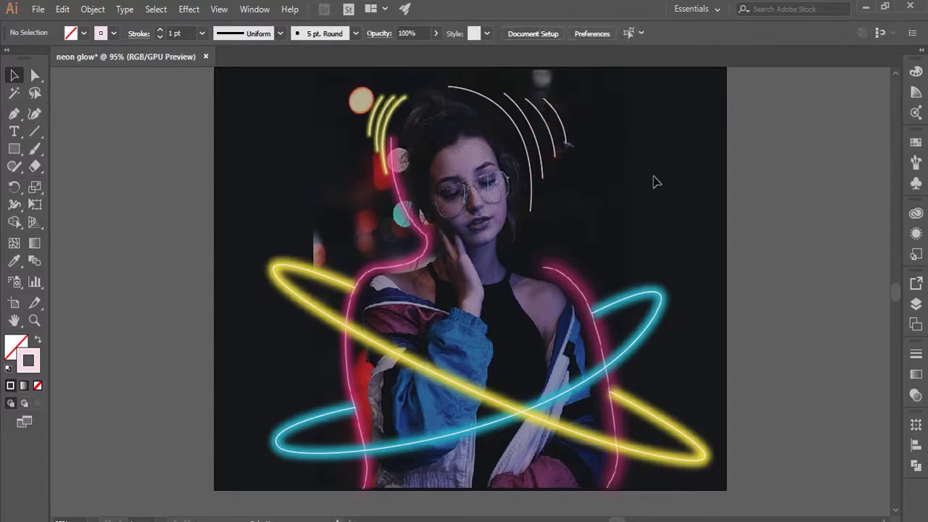
- Select the white arcs above the head and place a duplicate beside the artboard
left_click_drag(606, 149, 504, 126)
key("ctrl+shift+b")
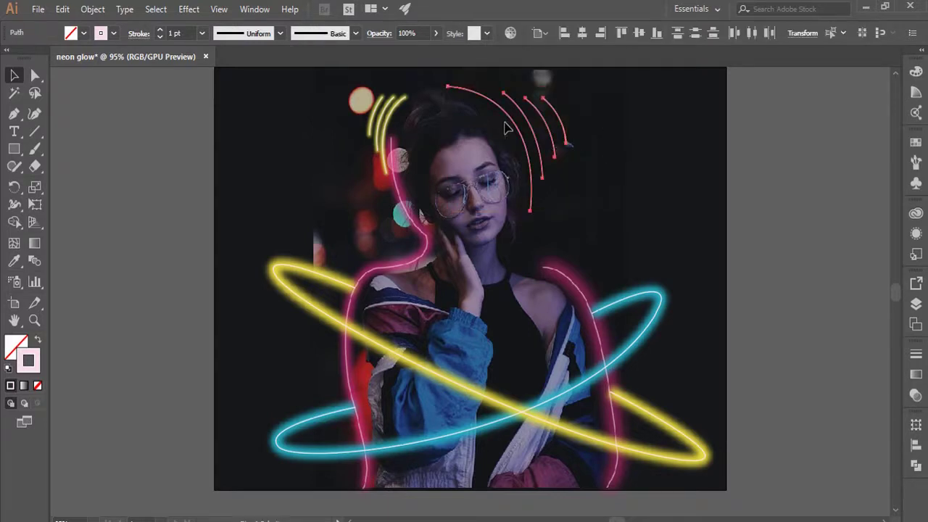
key("ctrl+shift+b")
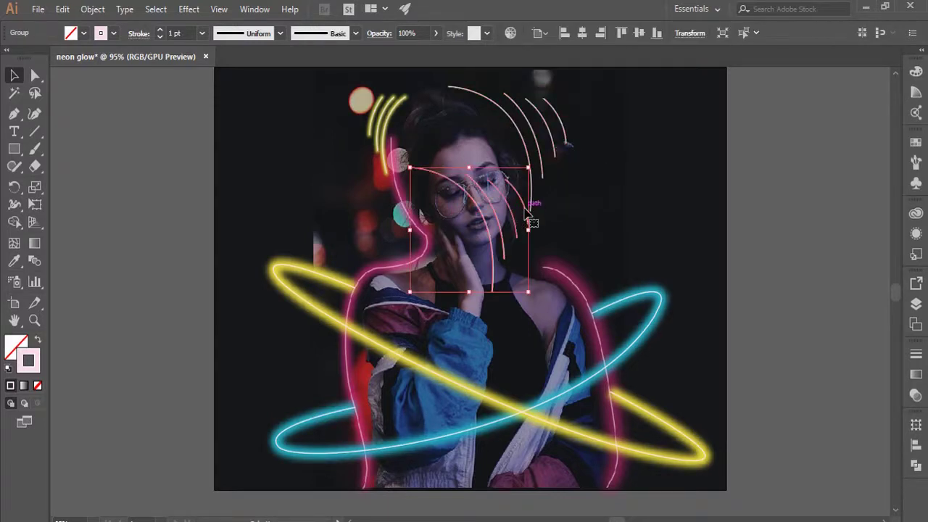
left_click_drag(560, 132, 798, 208)
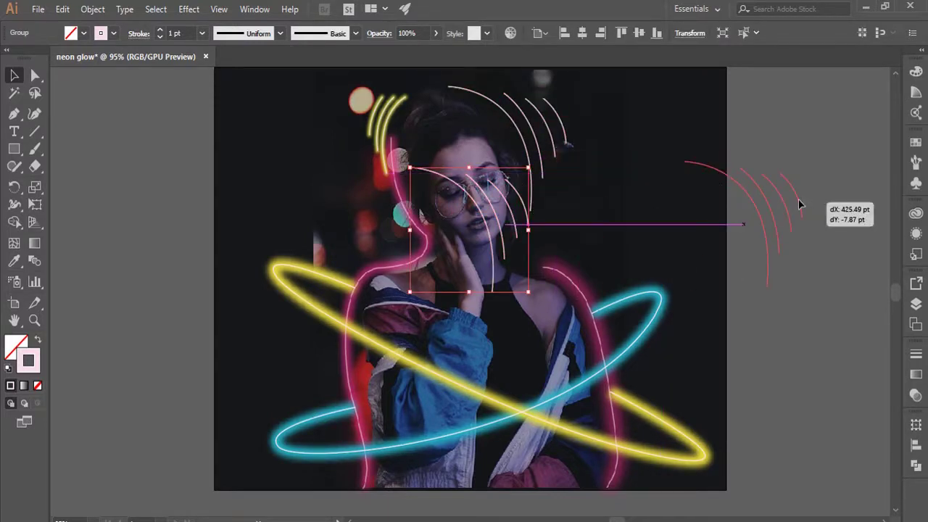
- Give the original arcs a teal stroke at 10 pt weight
left_click(499, 124)
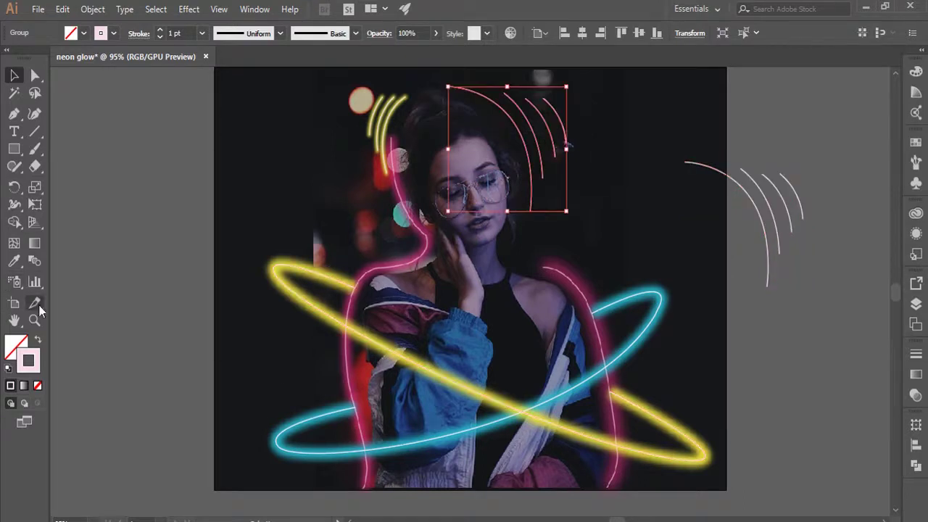
double_click(36, 359)
left_click(704, 316)
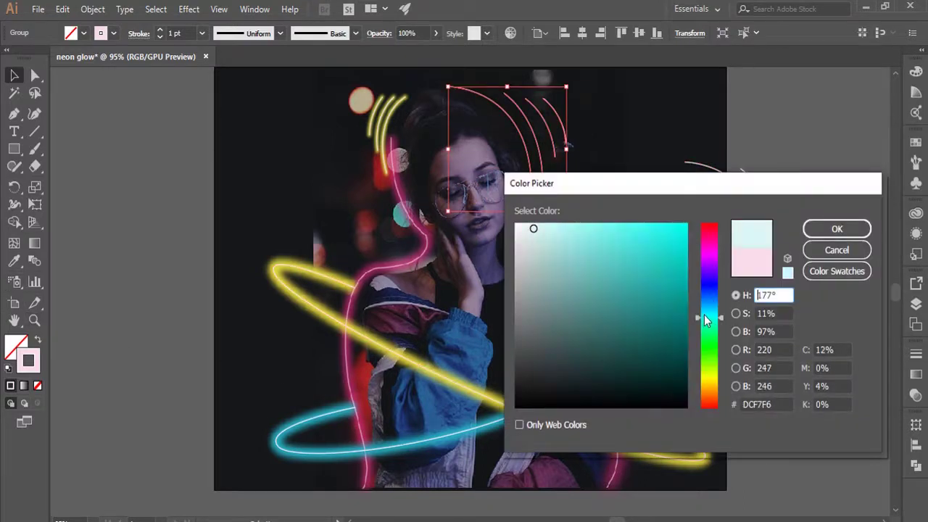
left_click(659, 263)
left_click(836, 229)
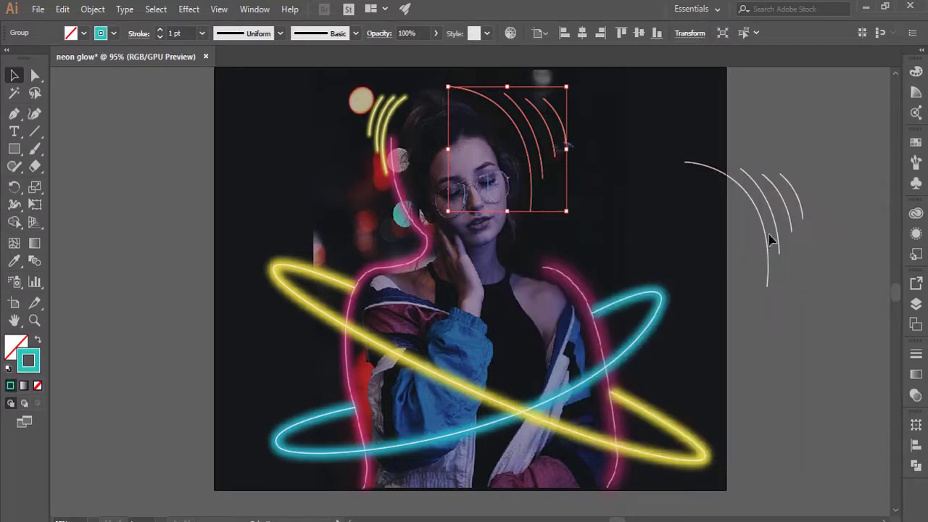
left_click(202, 33)
left_click(220, 211)
left_click(202, 34)
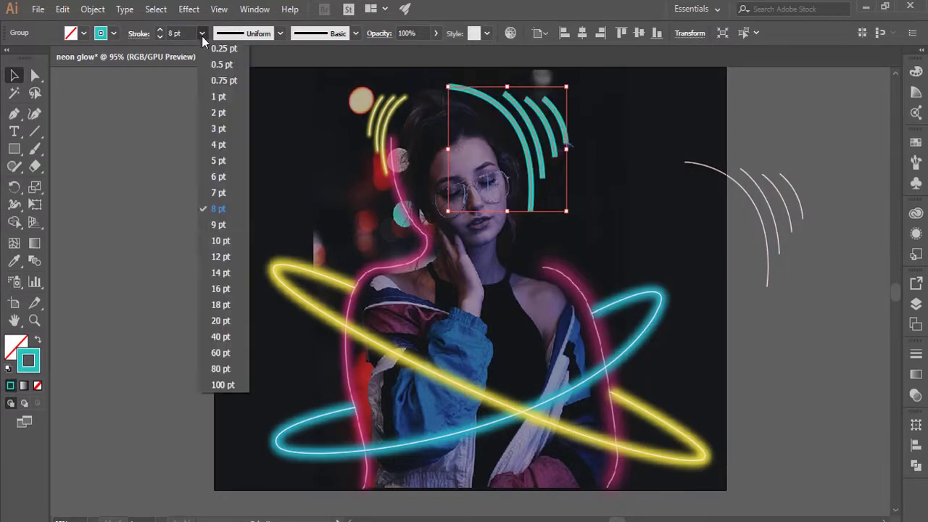
left_click(220, 256)
left_click(202, 33)
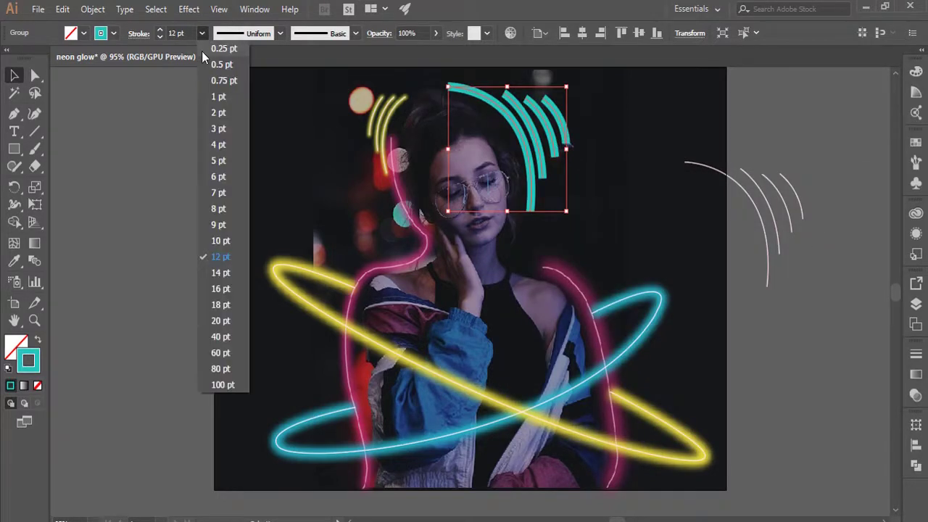
left_click(231, 234)
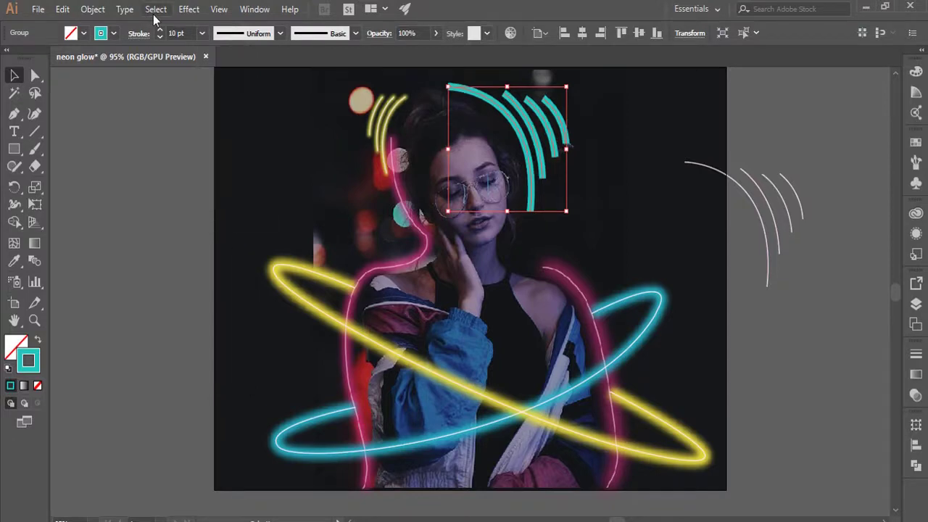
- Soften the teal arcs with a roughly 15-pixel Gaussian Blur
left_click(188, 9)
mouse_move(203, 253)
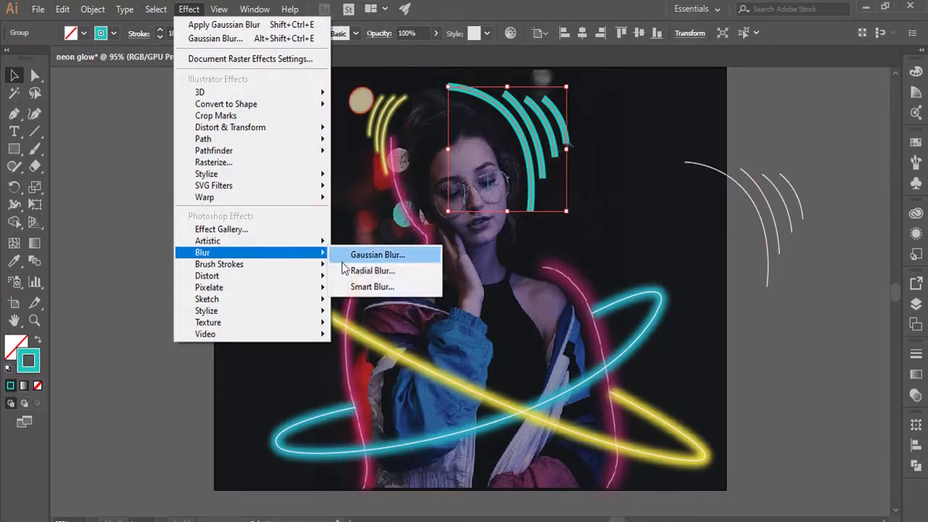
left_click(353, 254)
left_click(116, 200)
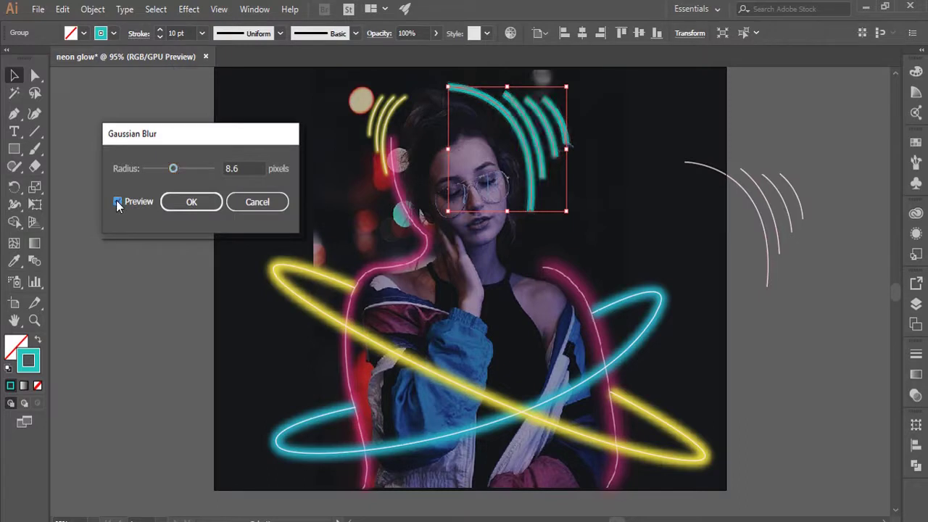
left_click_drag(173, 168, 182, 170)
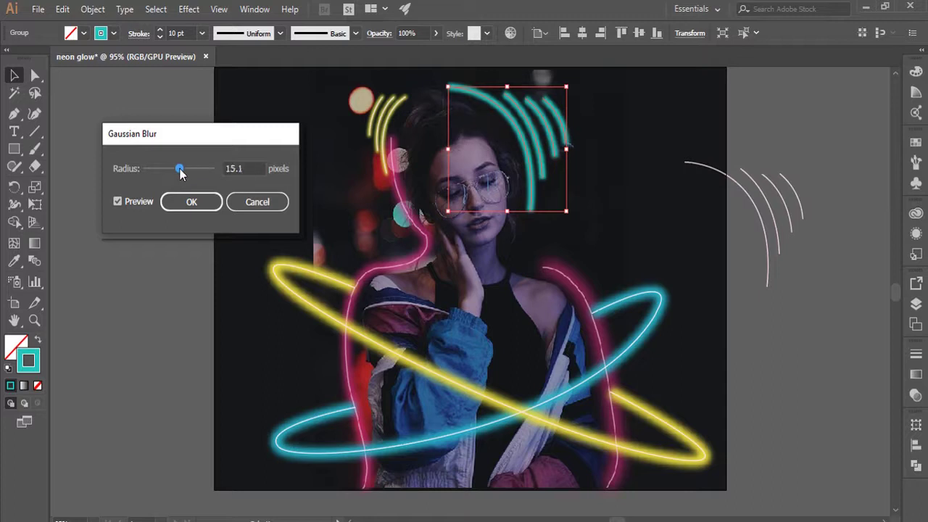
left_click(206, 206)
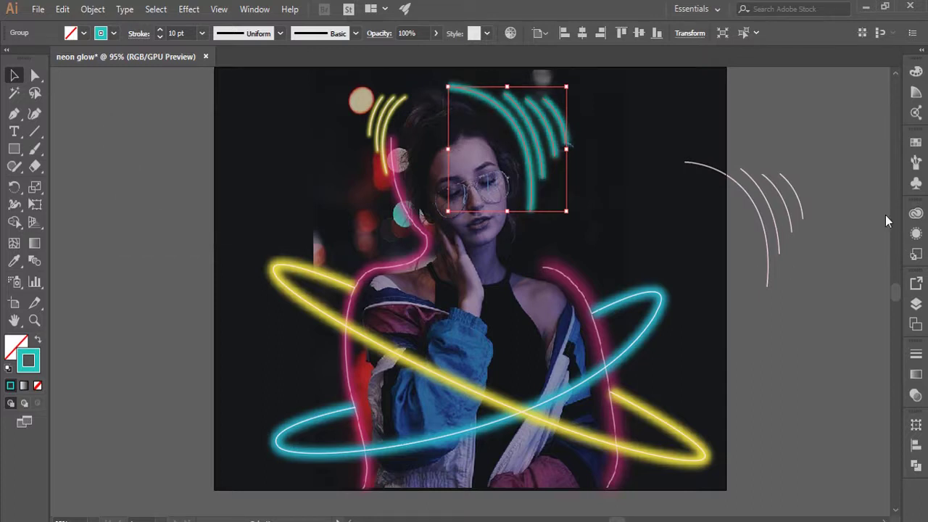
- Move the white arc copy onto the blurred teal arcs and deselect
left_click_drag(773, 222, 543, 144)
left_click(776, 229)
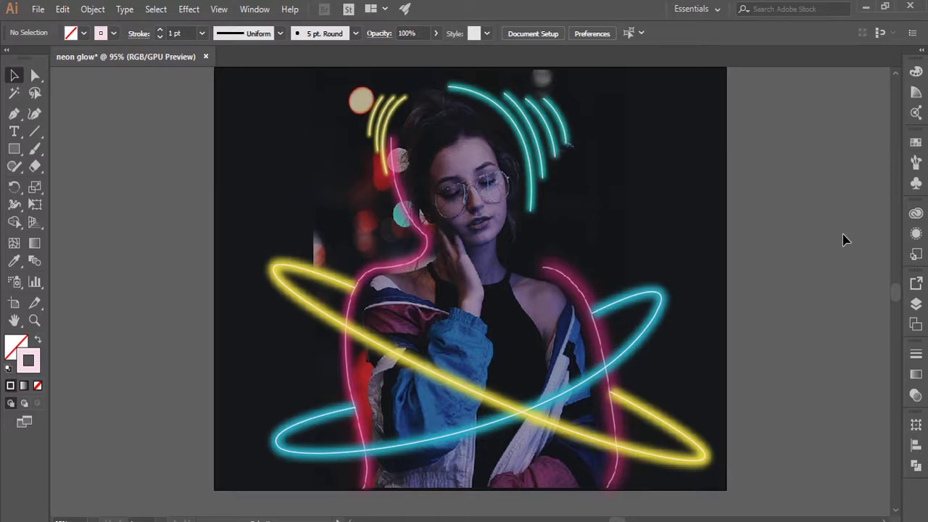
- Toggle the Glow layer's visibility off and back on, then collapse the Layers panel
left_click(916, 304)
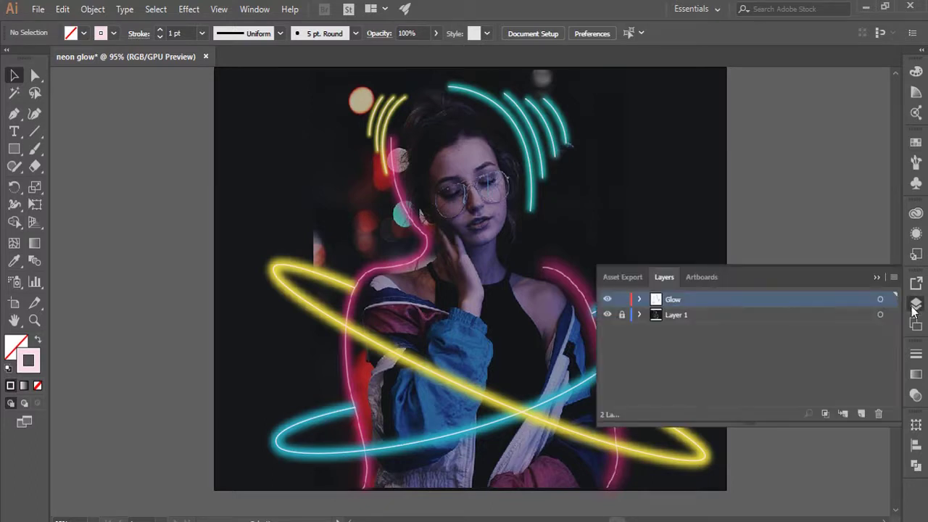
left_click(608, 300)
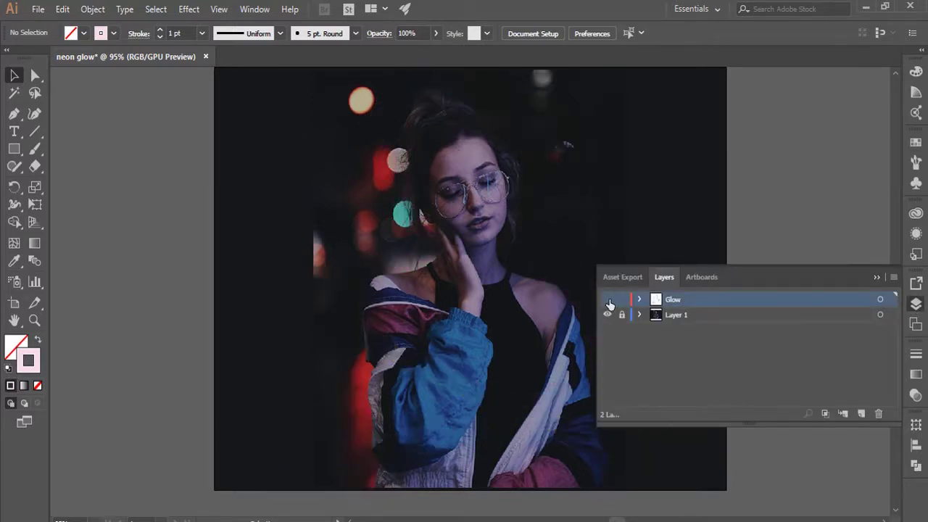
left_click(609, 300)
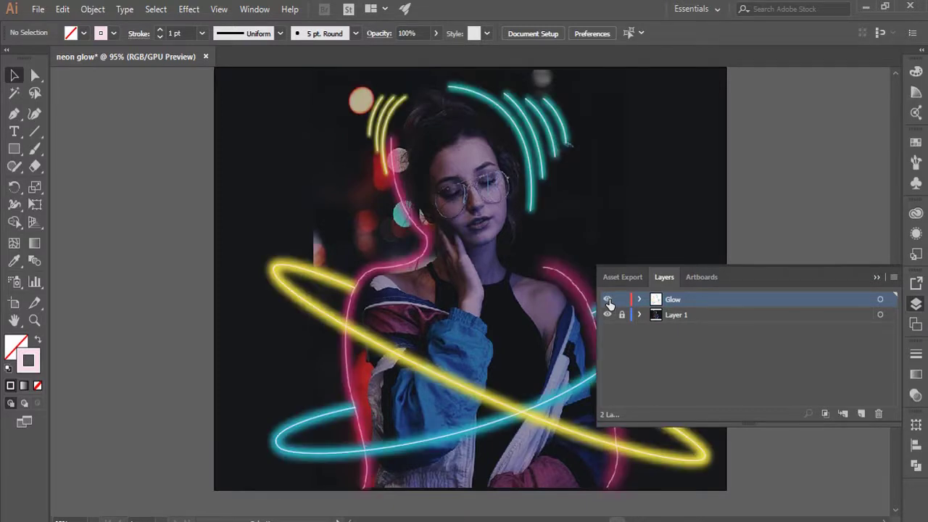
left_click(876, 278)
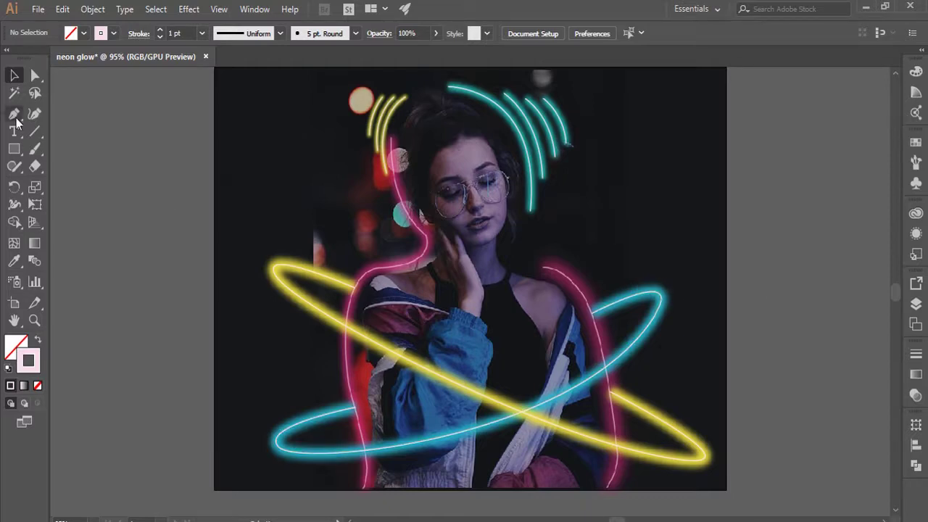
- Zoom in on the face and start a Pen path curving around the left lens
left_click(34, 320)
left_click_drag(448, 193, 587, 232)
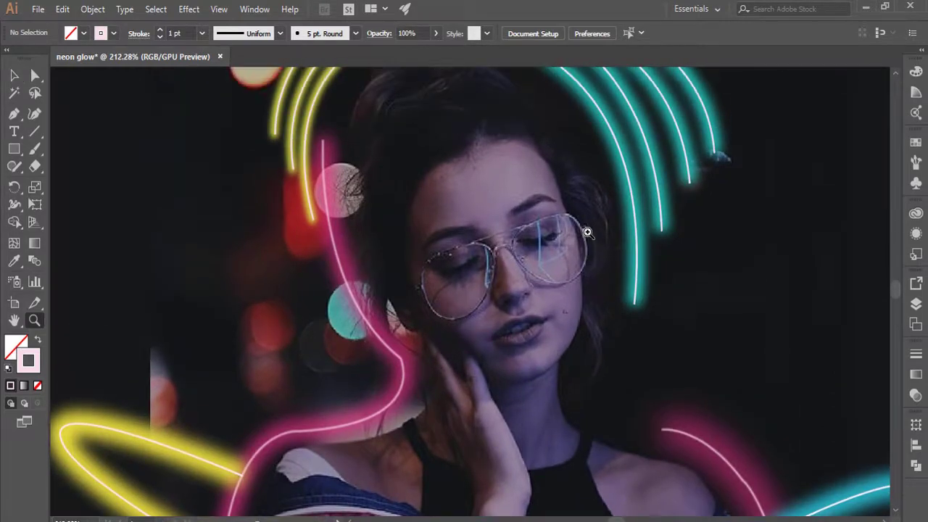
left_click(13, 114)
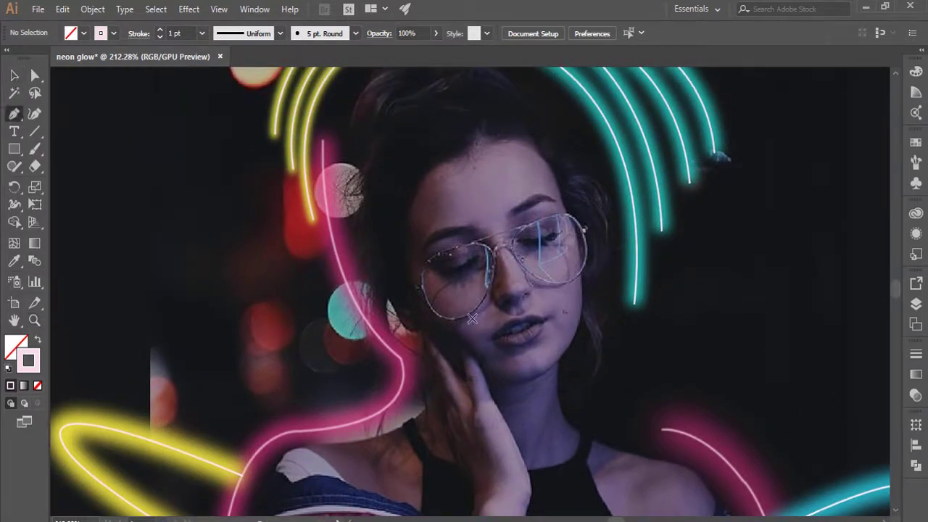
left_click(429, 259)
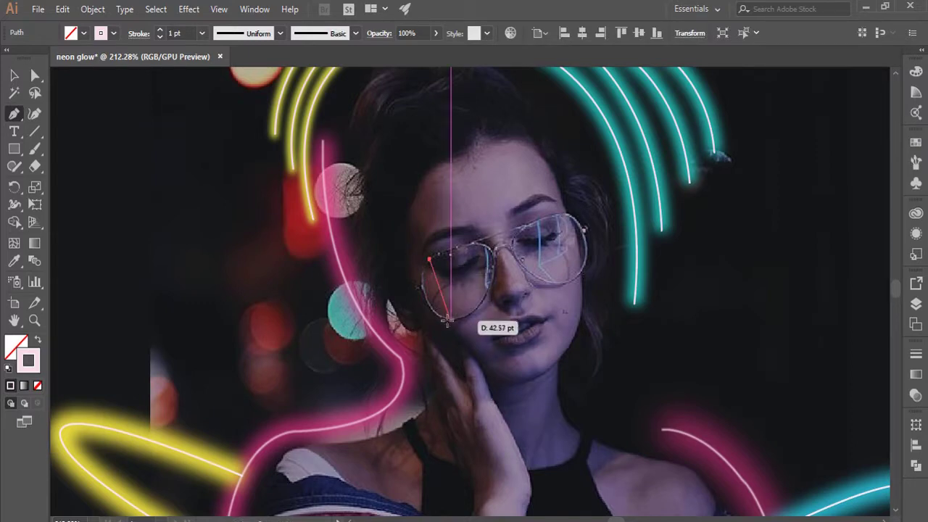
left_click_drag(450, 319, 498, 339)
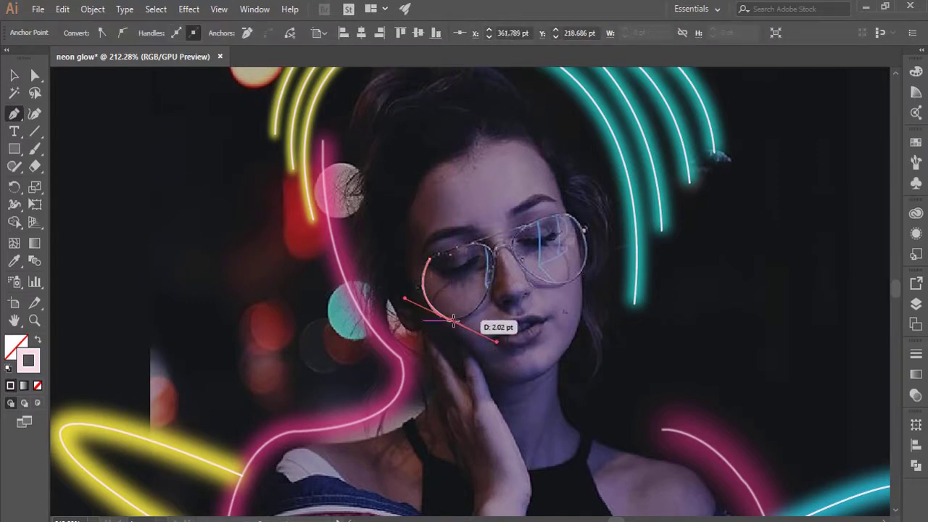
left_click_drag(495, 262, 501, 200)
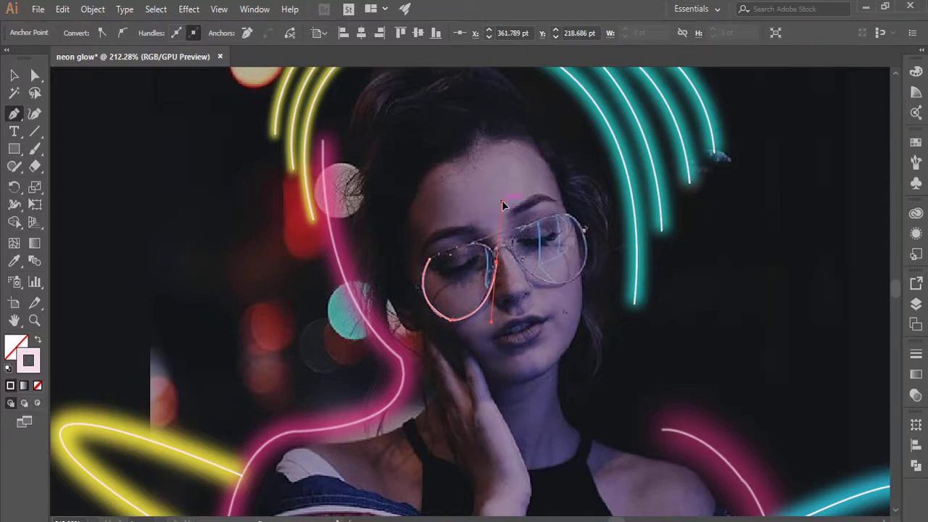
- Continue the path around the glasses rim to complete the outline, then deselect
left_click(496, 262)
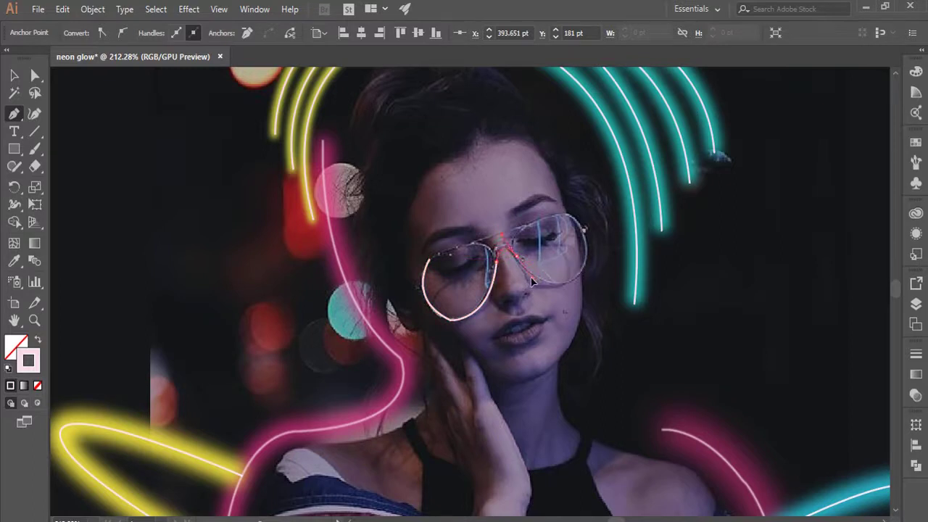
mouse_move(517, 255)
left_mouse_down()
mouse_move(579, 273)
mouse_move(611, 240)
mouse_move(620, 245)
mouse_move(539, 190)
left_mouse_up()
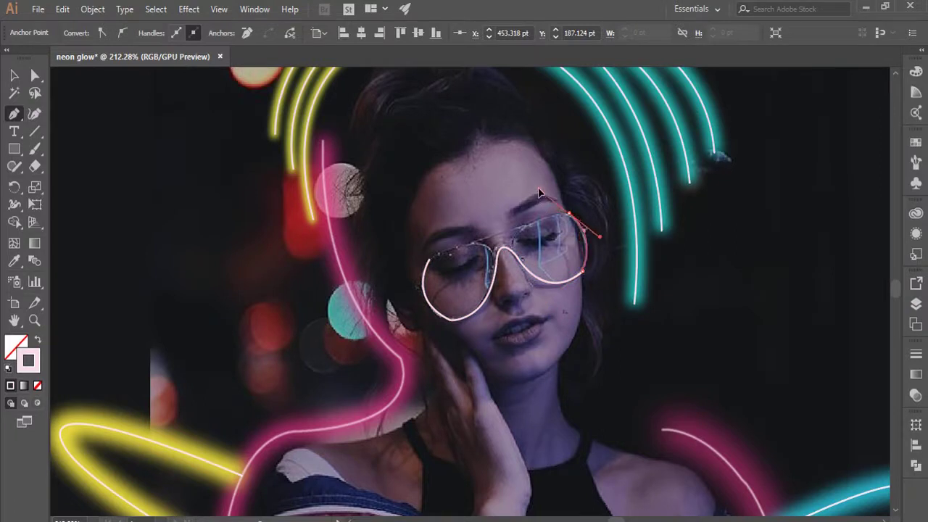
left_click(570, 214)
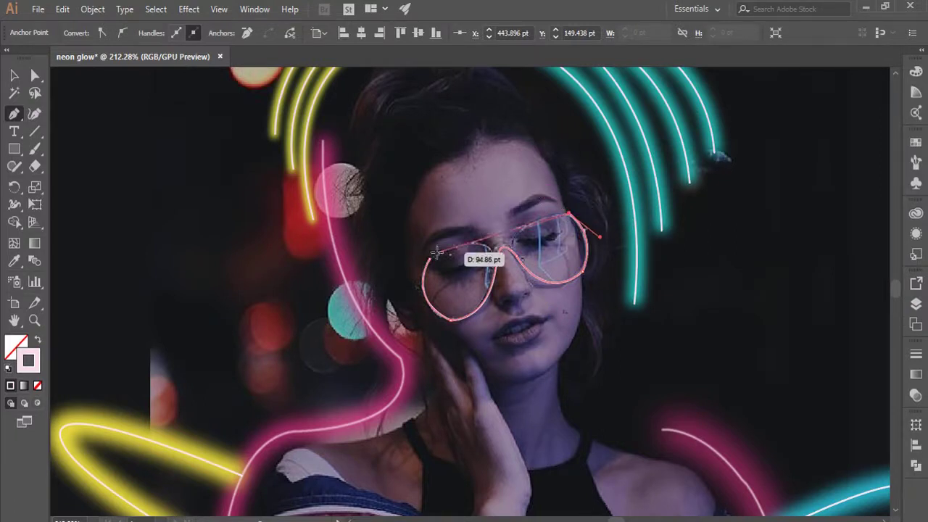
left_click_drag(435, 250, 421, 277)
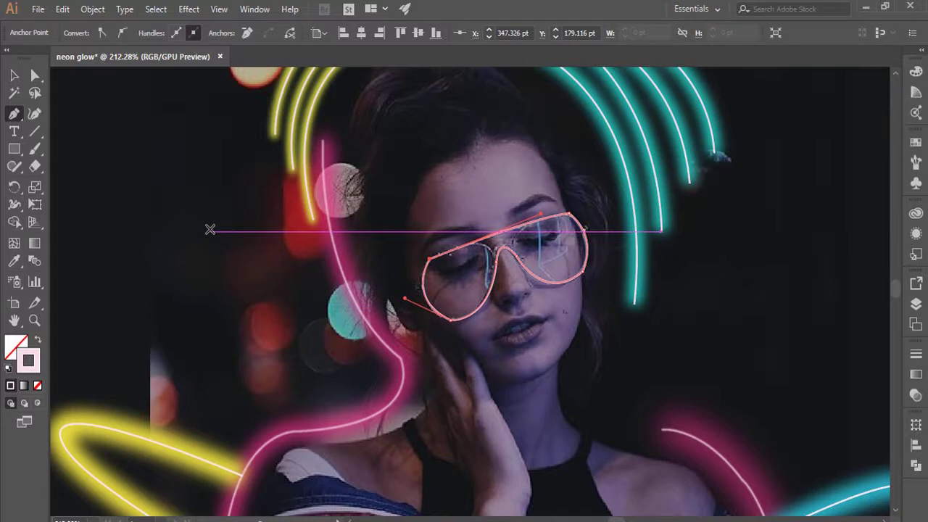
left_click(15, 76)
left_click(205, 209)
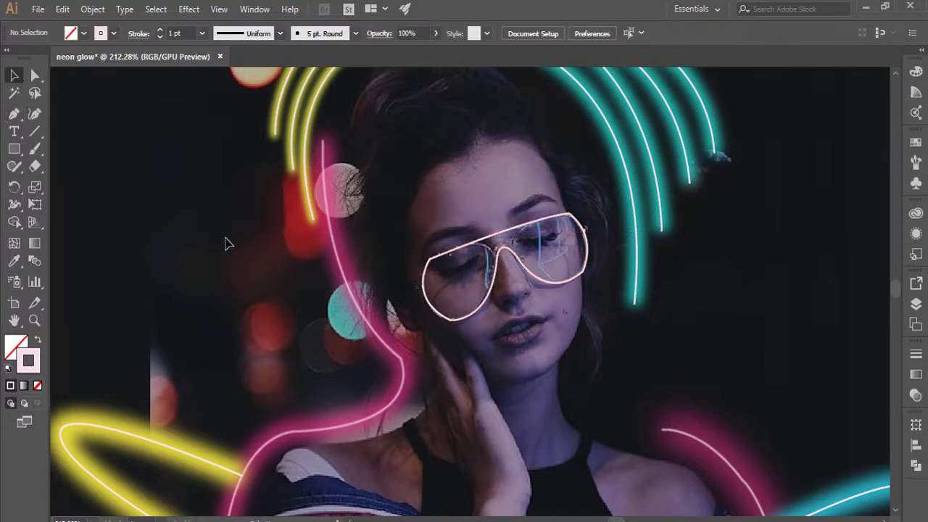
- Paste a spare copy of the glasses outline into the empty area left of the artboard
left_click(493, 244)
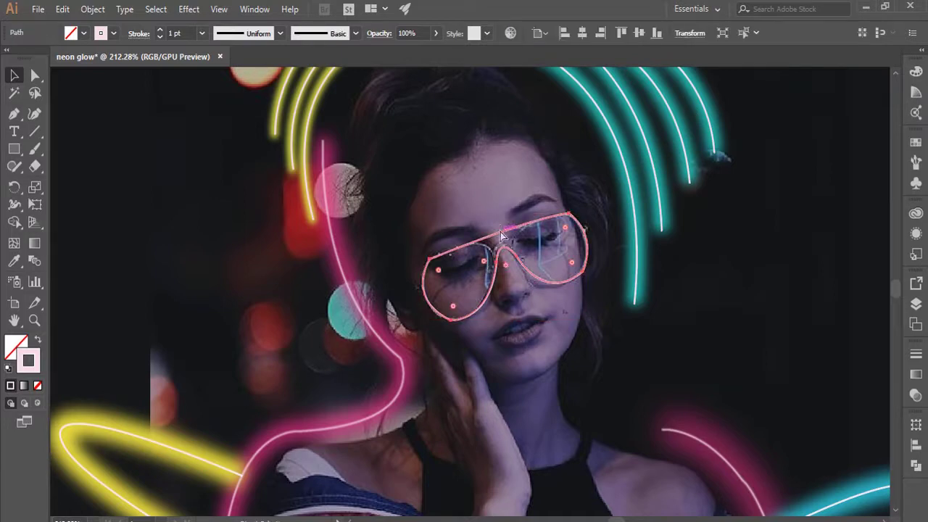
key("ctrl+c")
key("ctrl+v")
left_click_drag(501, 236, 218, 216)
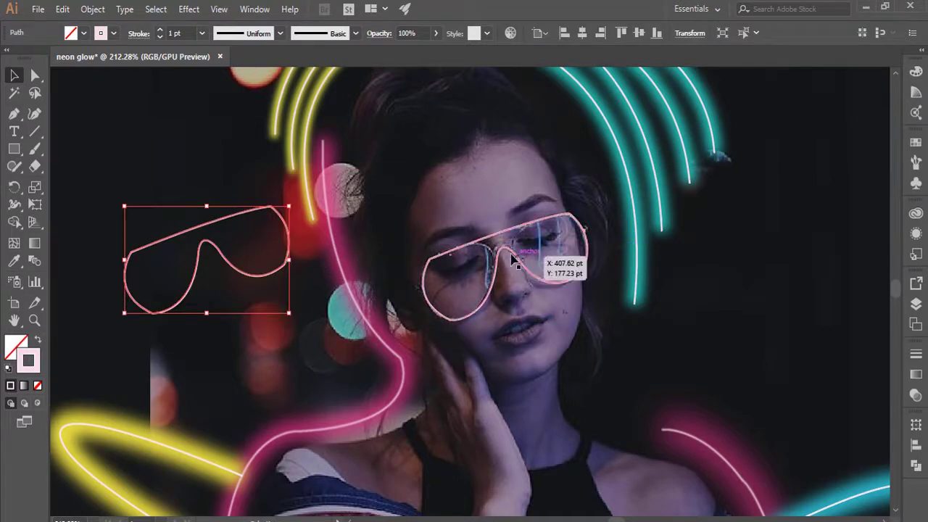
- Make the original glasses outline a magenta (E24296) stroke at 6 pt
left_click(522, 235)
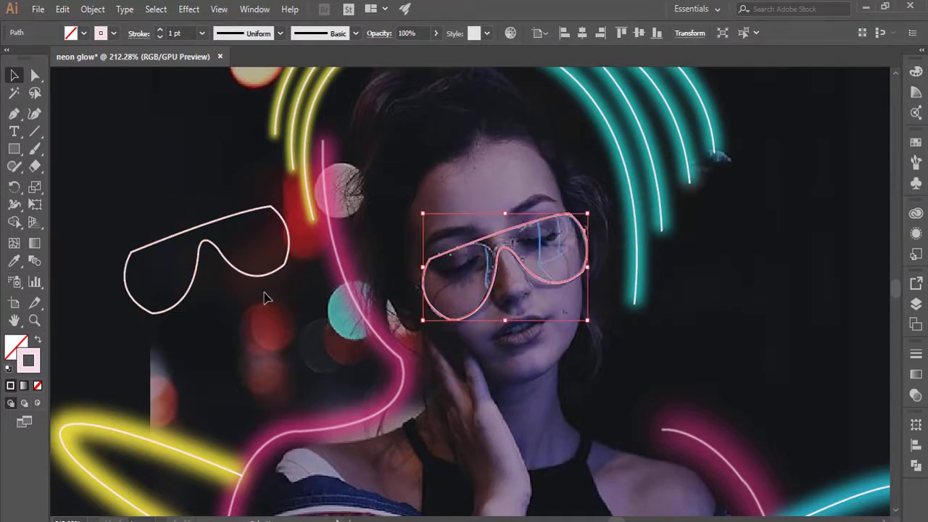
double_click(32, 359)
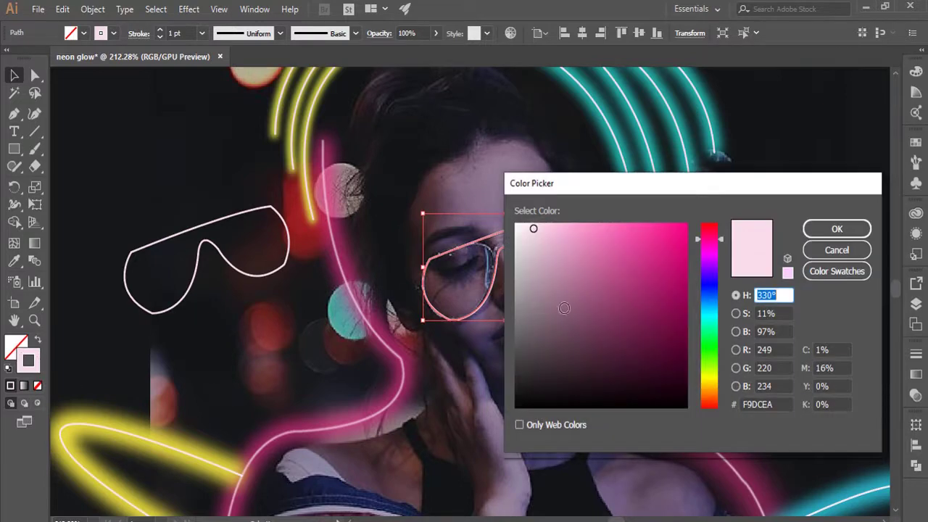
left_click(630, 308)
left_click(638, 243)
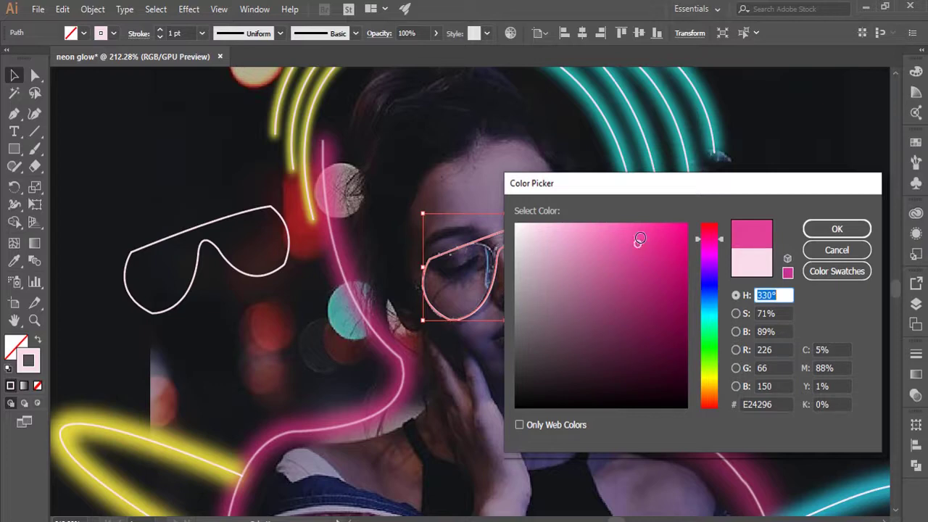
left_click_drag(638, 243, 640, 237)
left_click(837, 229)
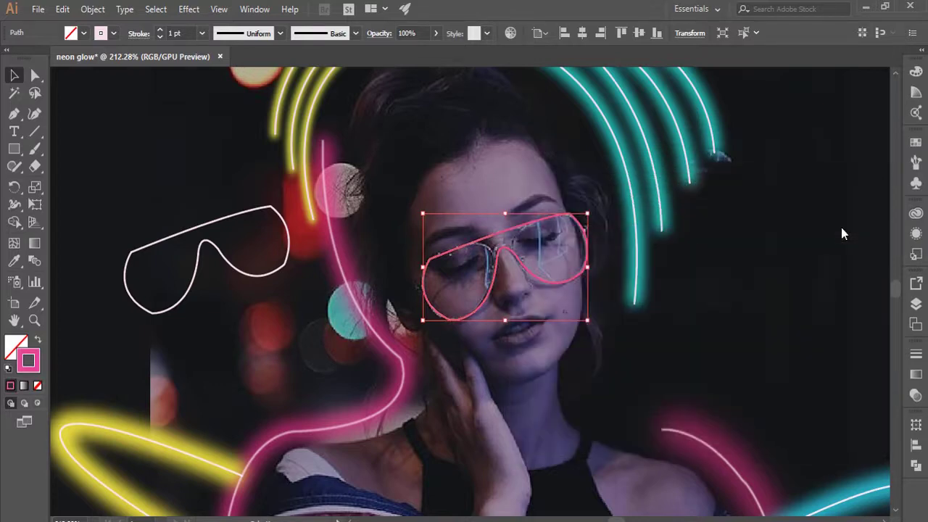
left_click(201, 34)
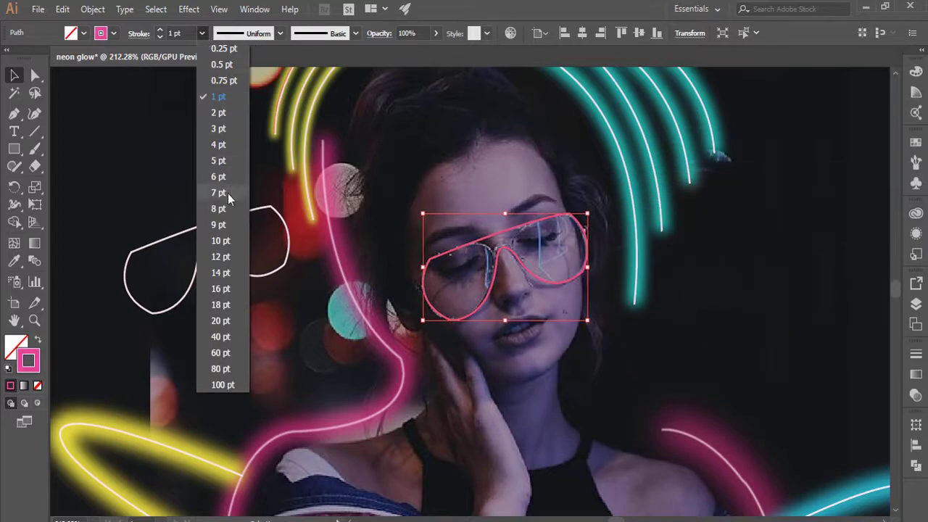
left_click(226, 195)
left_click(201, 33)
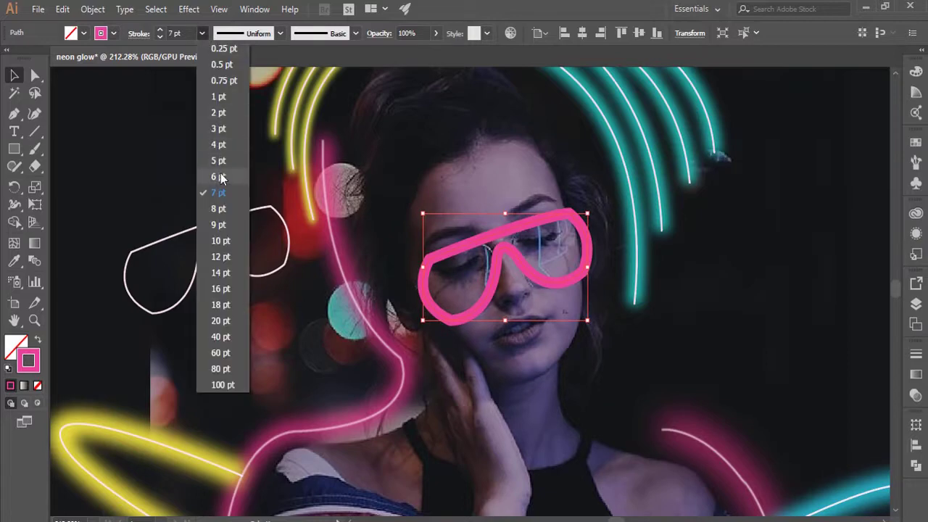
left_click(223, 179)
- Give the pink glasses a roughly 9.9-pixel Gaussian Blur and lay the thin outline back on top
left_click(187, 8)
mouse_move(203, 253)
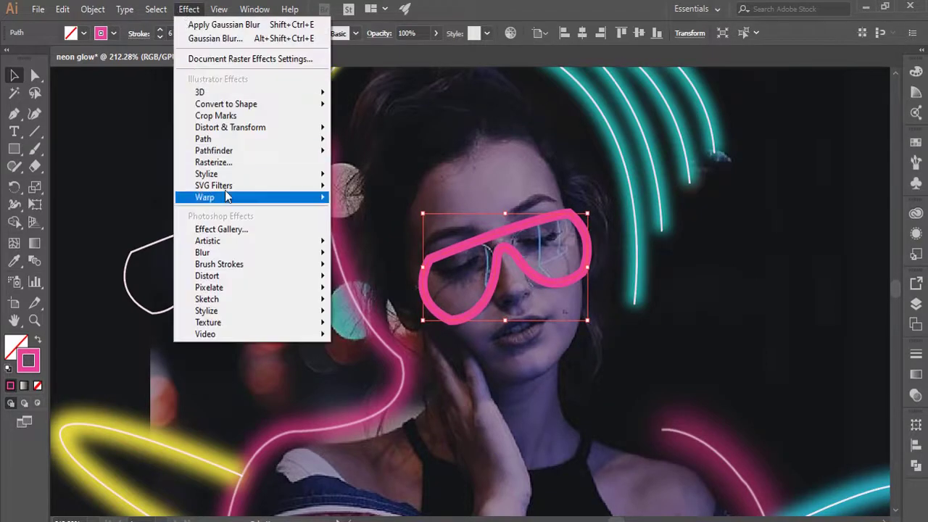
left_click(354, 256)
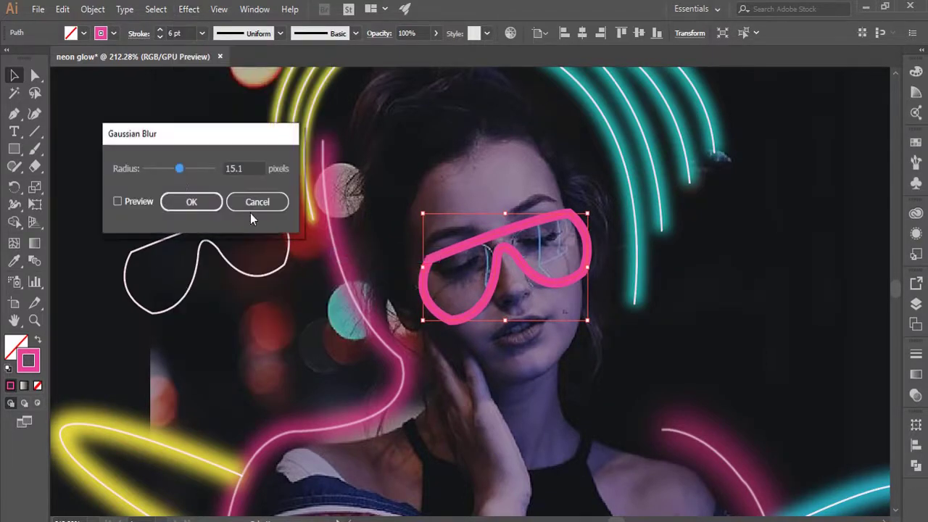
left_click(117, 201)
left_click_drag(180, 169, 181, 174)
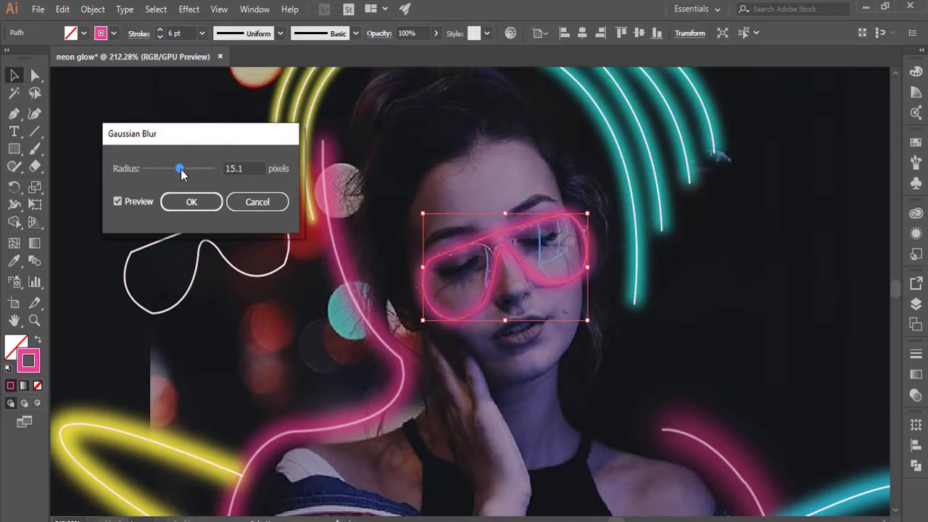
left_click_drag(181, 174, 176, 170)
left_click(197, 202)
left_click_drag(236, 221, 511, 242)
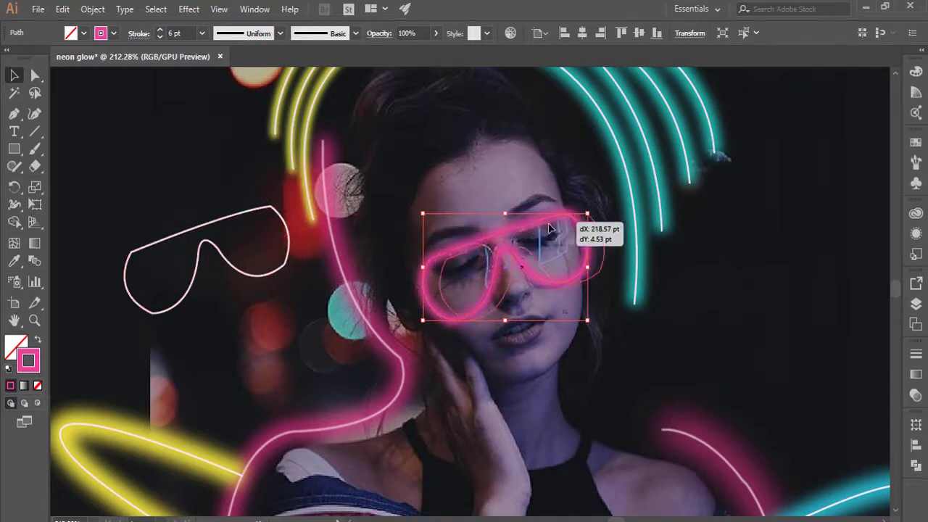
- Color the thin glasses outline soft pink #F7BADA and fit the artboard in the window
left_click(257, 282)
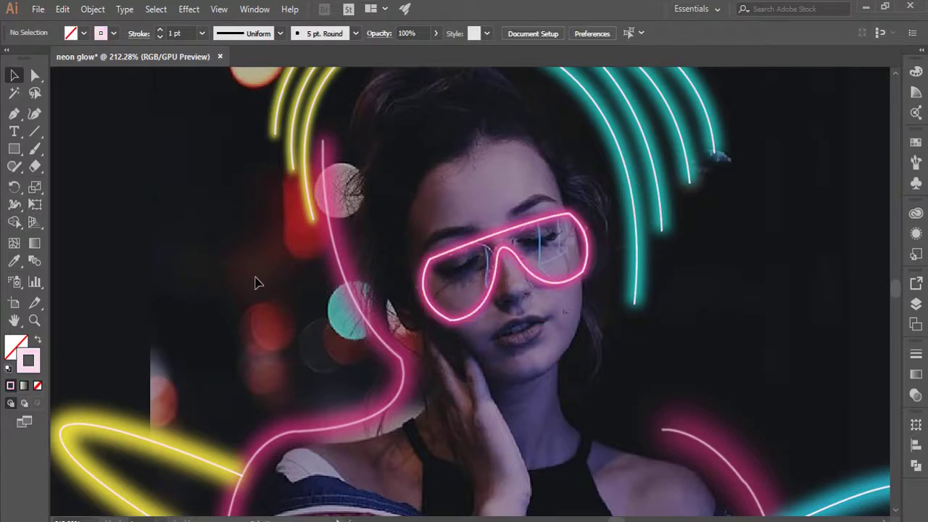
left_click(506, 240)
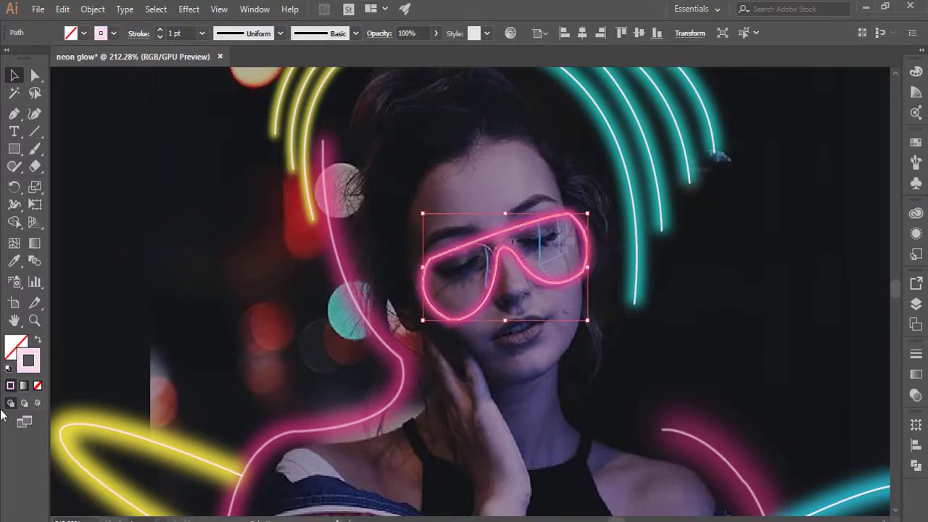
double_click(36, 367)
left_click_drag(547, 228, 557, 229)
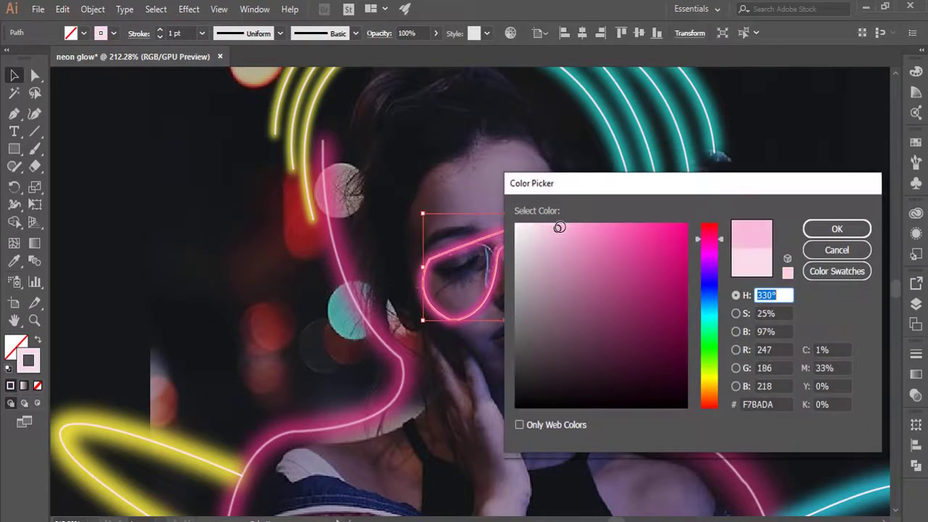
left_click(841, 230)
left_click(202, 259)
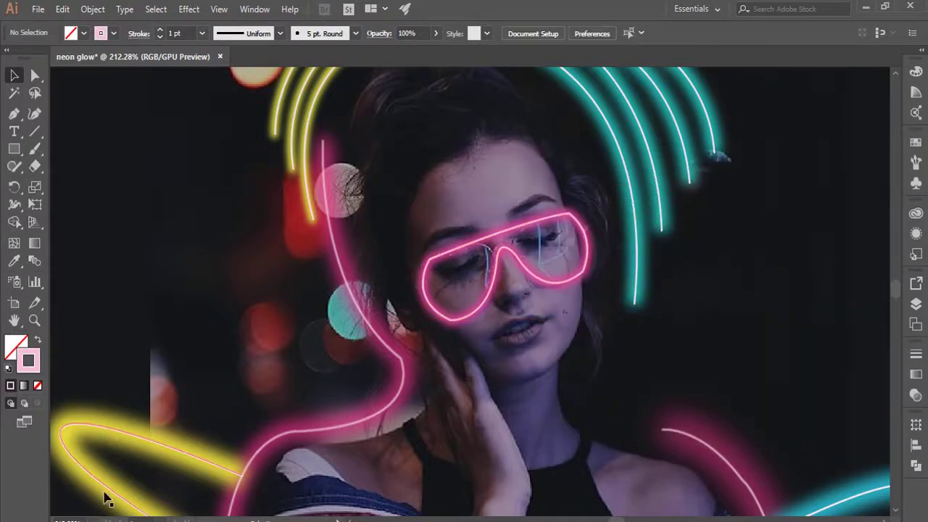
key("ctrl+0")
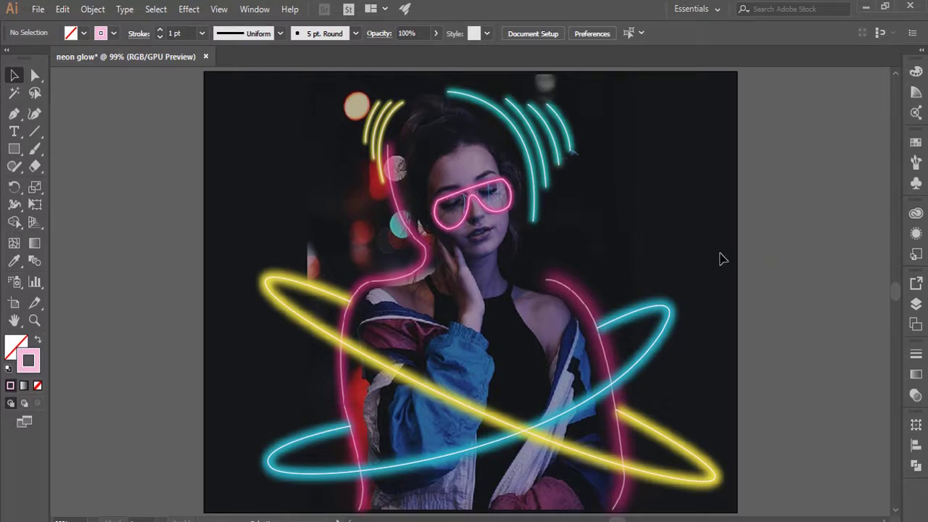
- Drag the right-shoulder pink line's top anchor up-left toward her neck and refine its curve
left_click(35, 75)
left_click(546, 281)
left_click_drag(546, 281, 515, 268)
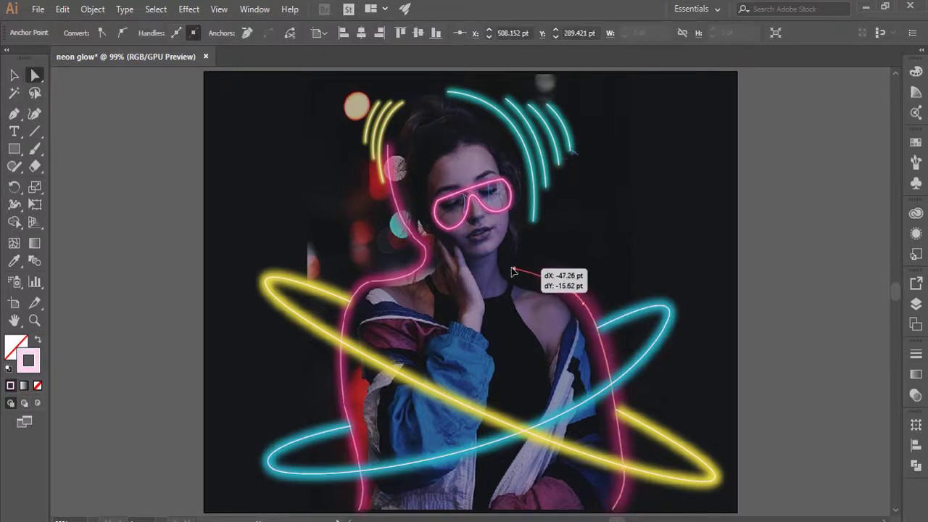
left_click(771, 331)
left_click(562, 277)
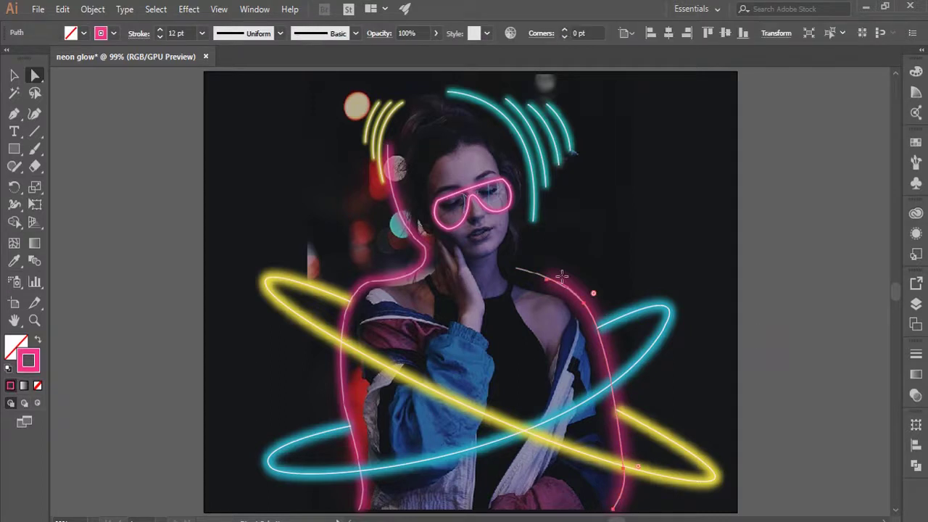
left_click_drag(562, 276, 558, 289)
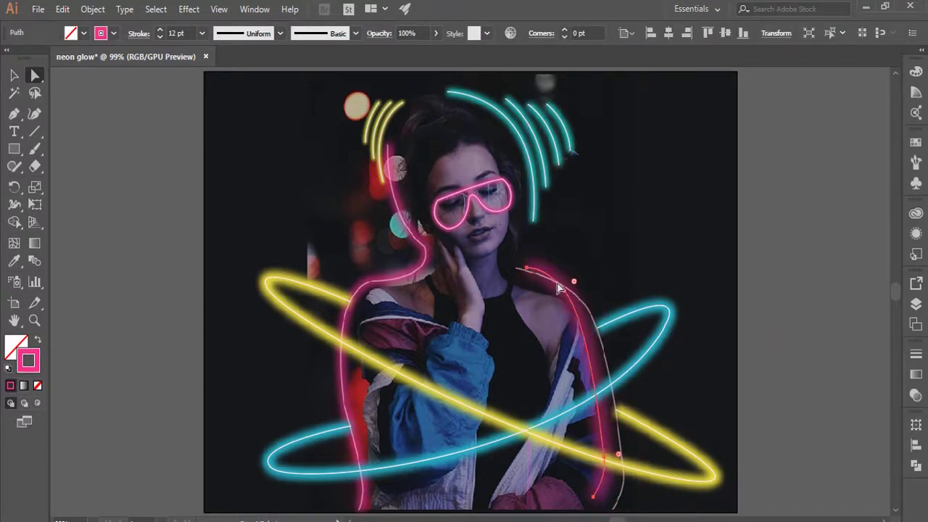
left_click(549, 284)
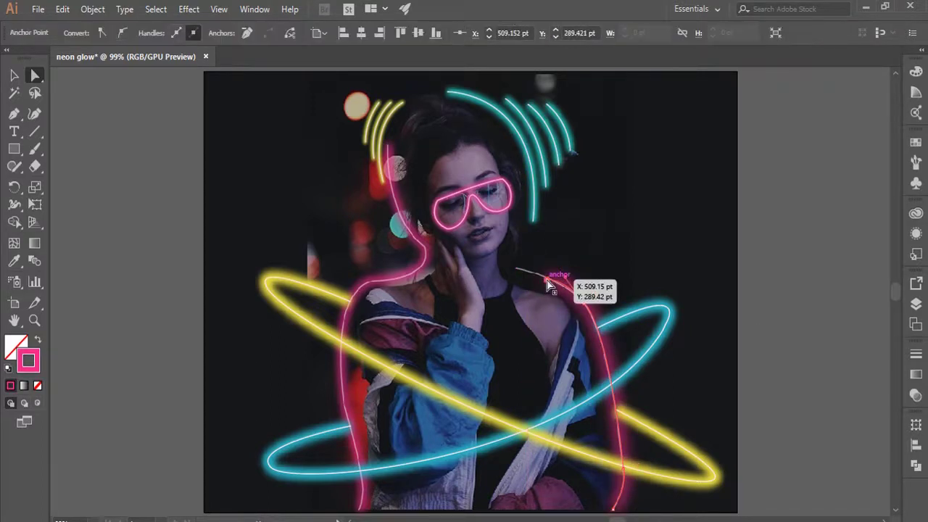
left_click_drag(549, 285, 515, 269)
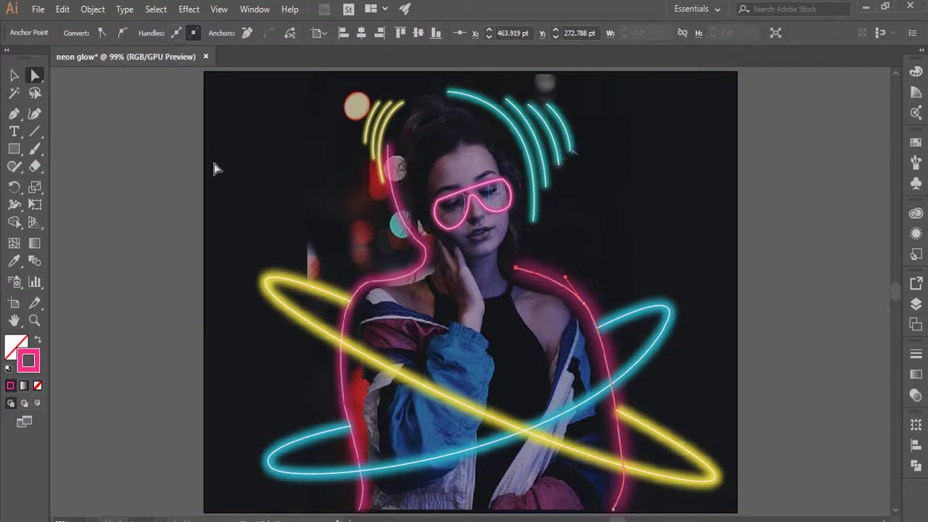
left_click(14, 75)
left_click(92, 140)
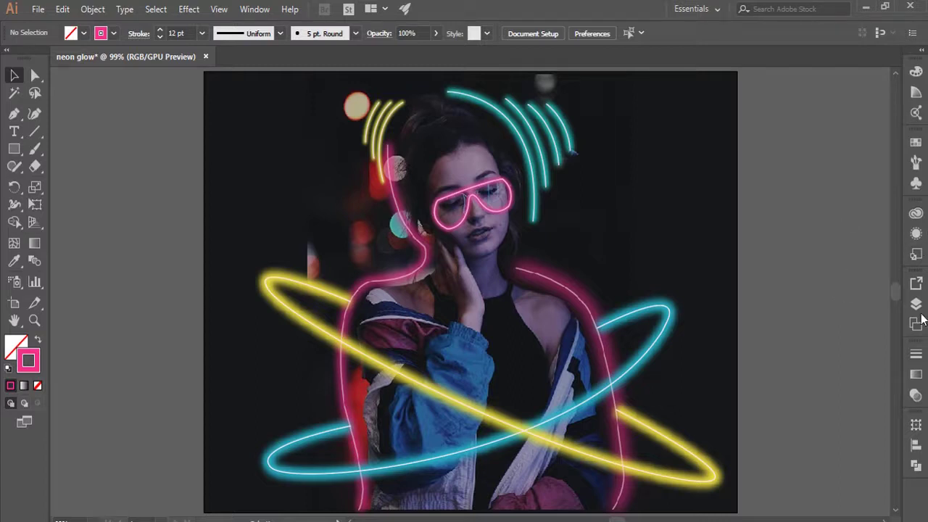
left_click(917, 305)
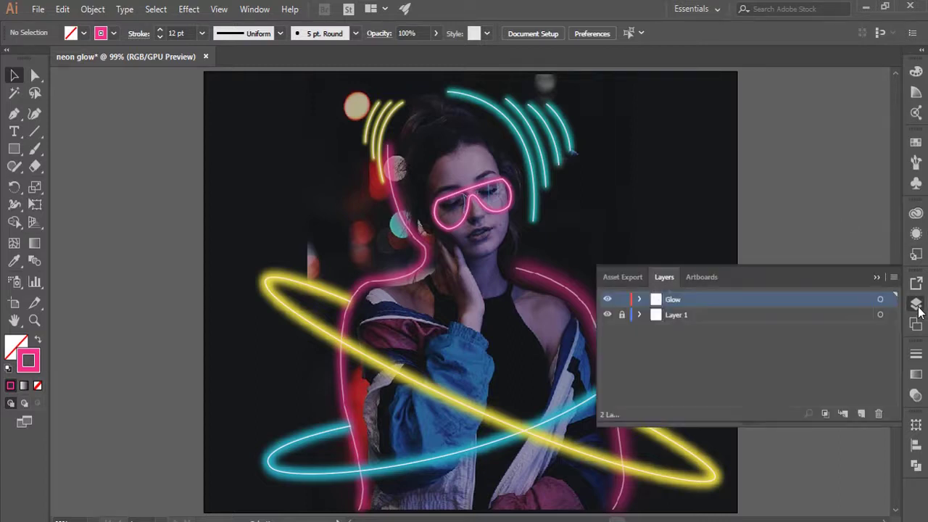
left_click(608, 300)
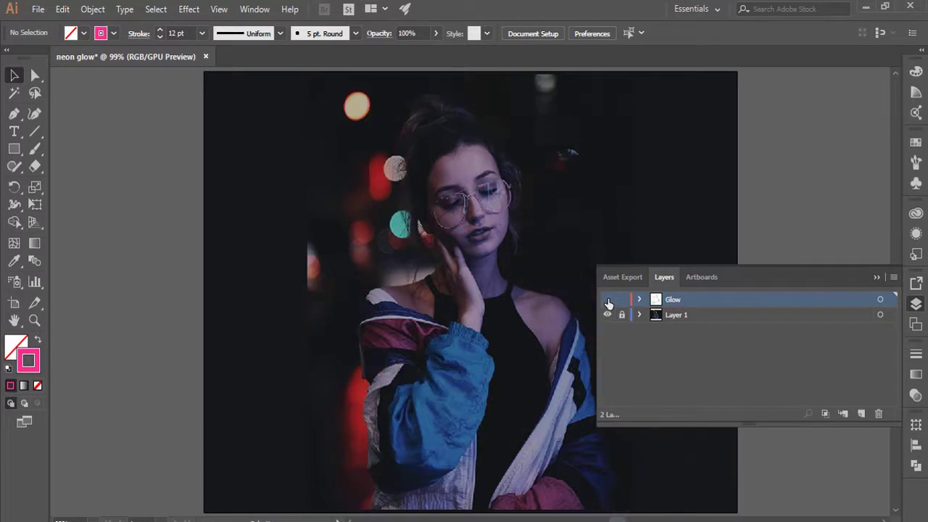
left_click(608, 300)
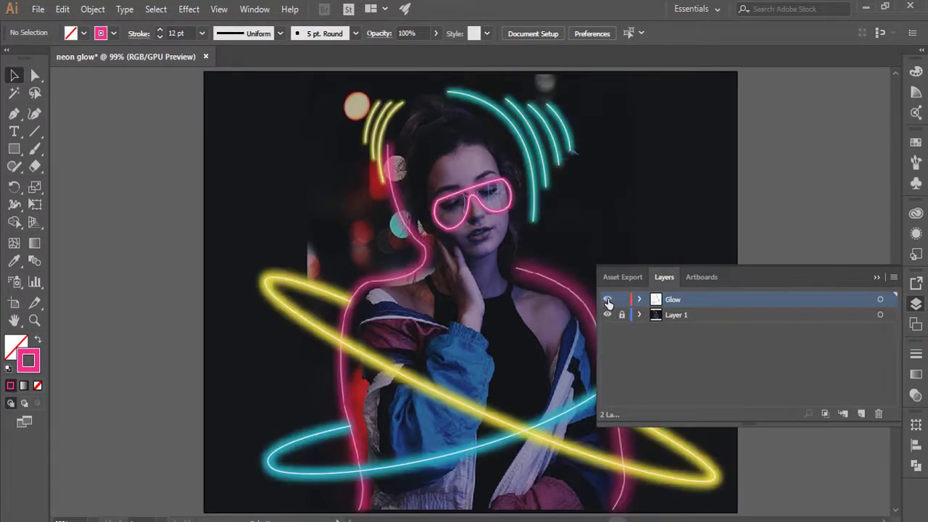
left_click(876, 277)
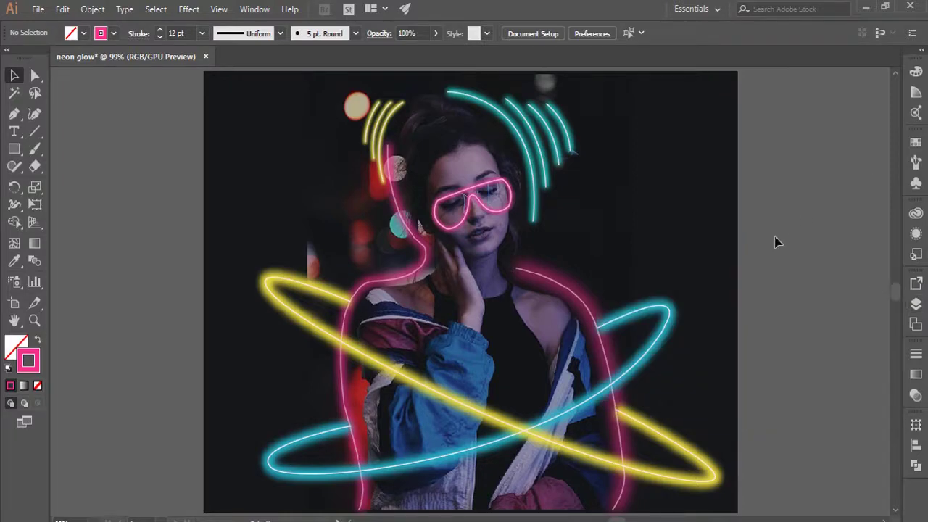